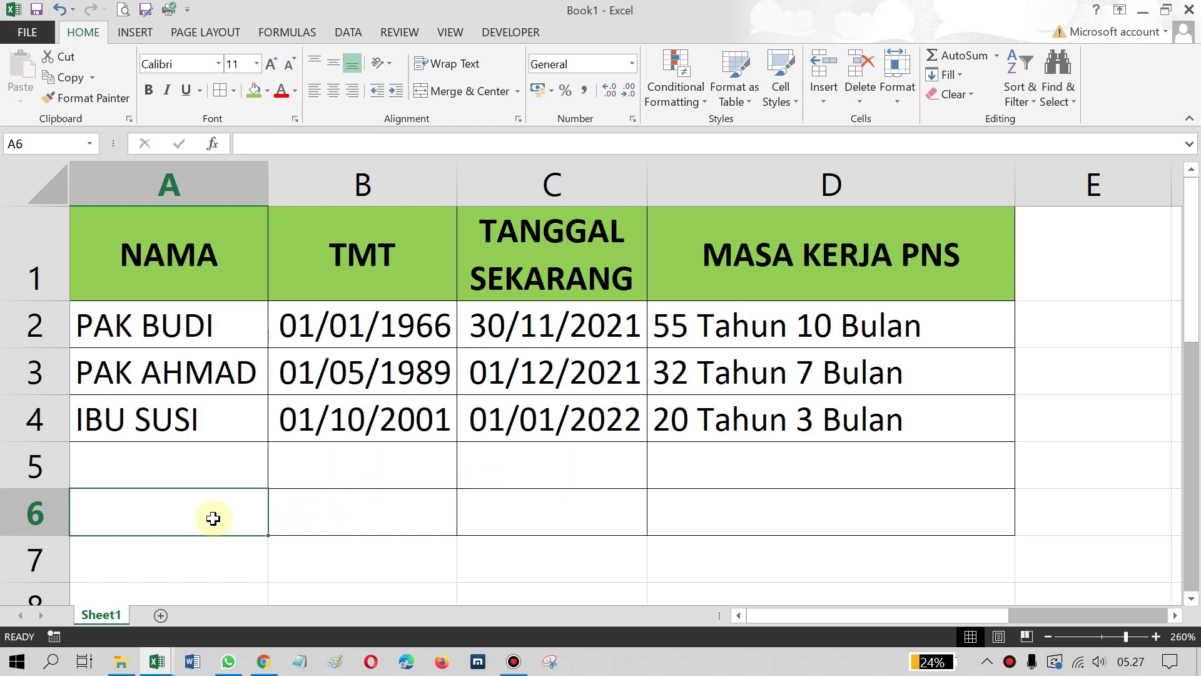
# Step: Fill row 6 green, enter D2 in A6, and begin a =DATEDIF( formula in B6
pyautogui.click(149, 519)
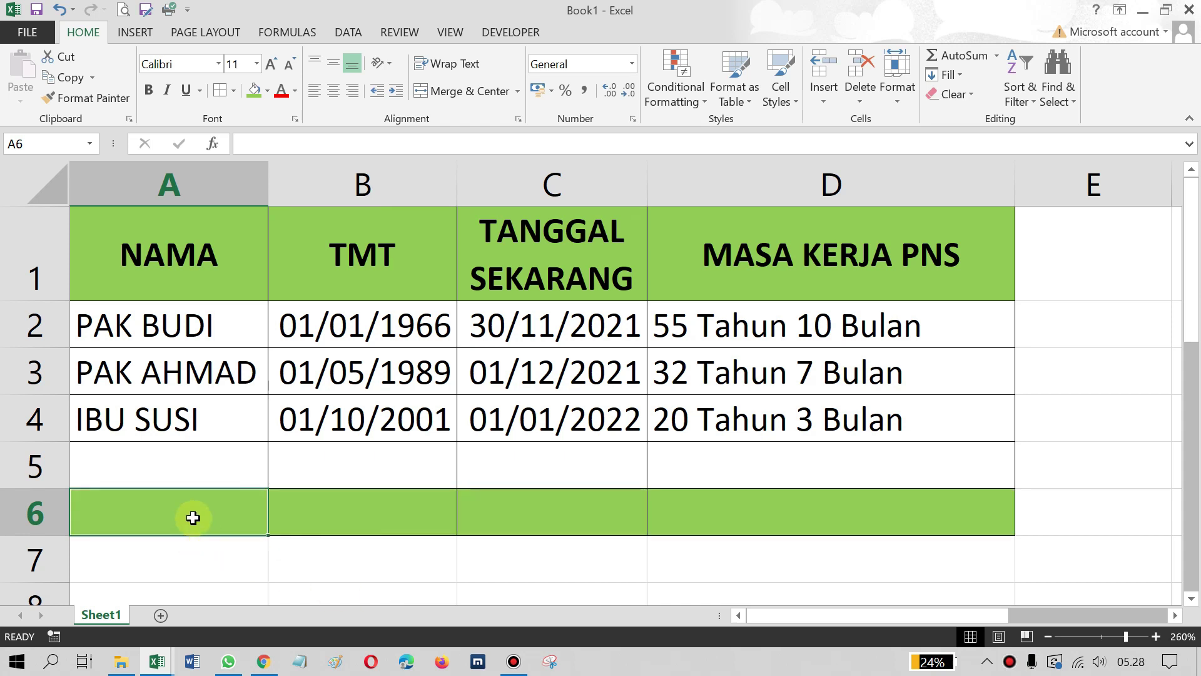
pyautogui.write('D')
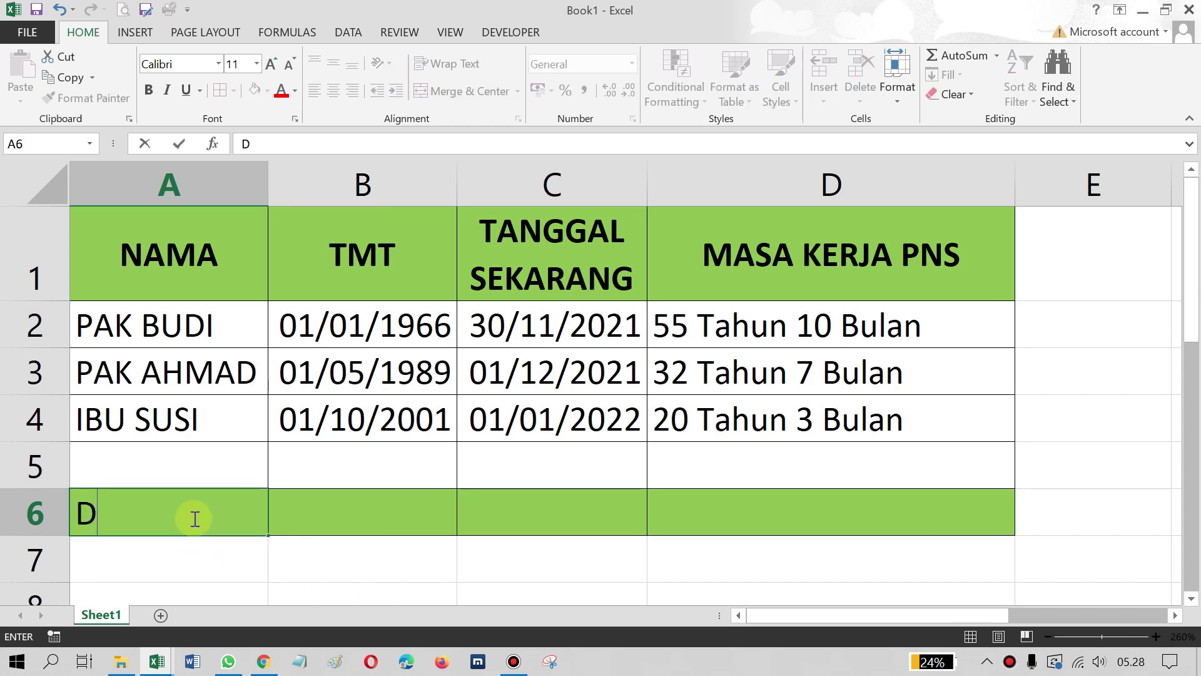
pyautogui.write('2')
pyautogui.press('Tab')
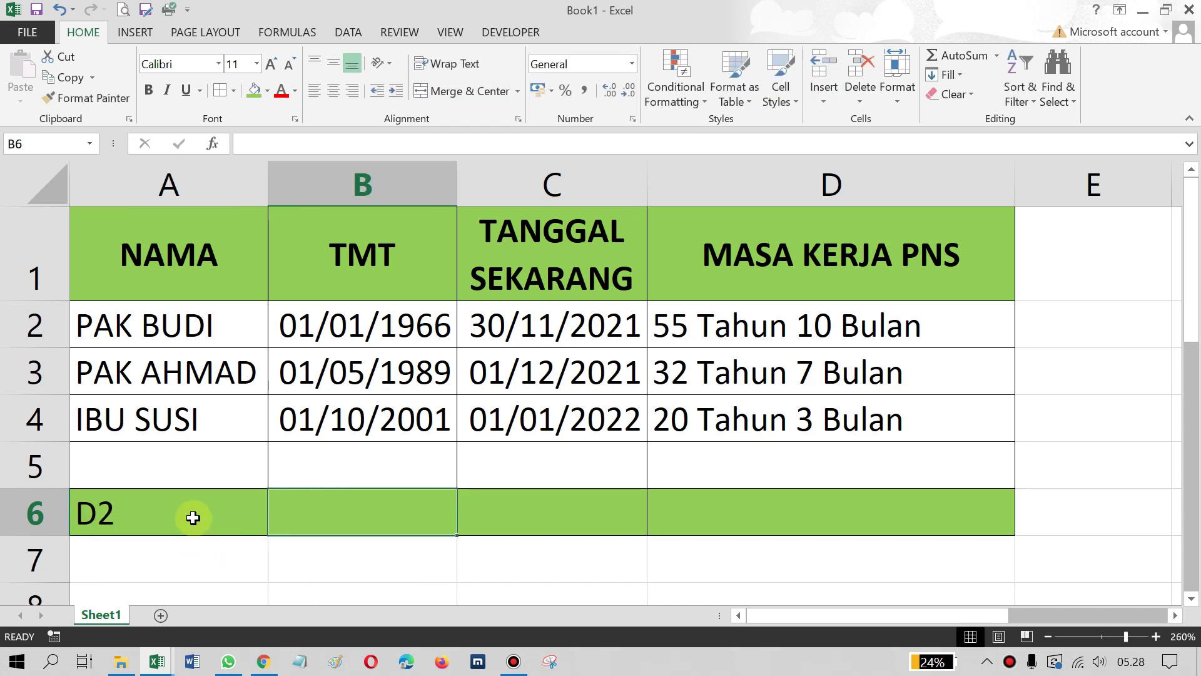
pyautogui.write('=DA')
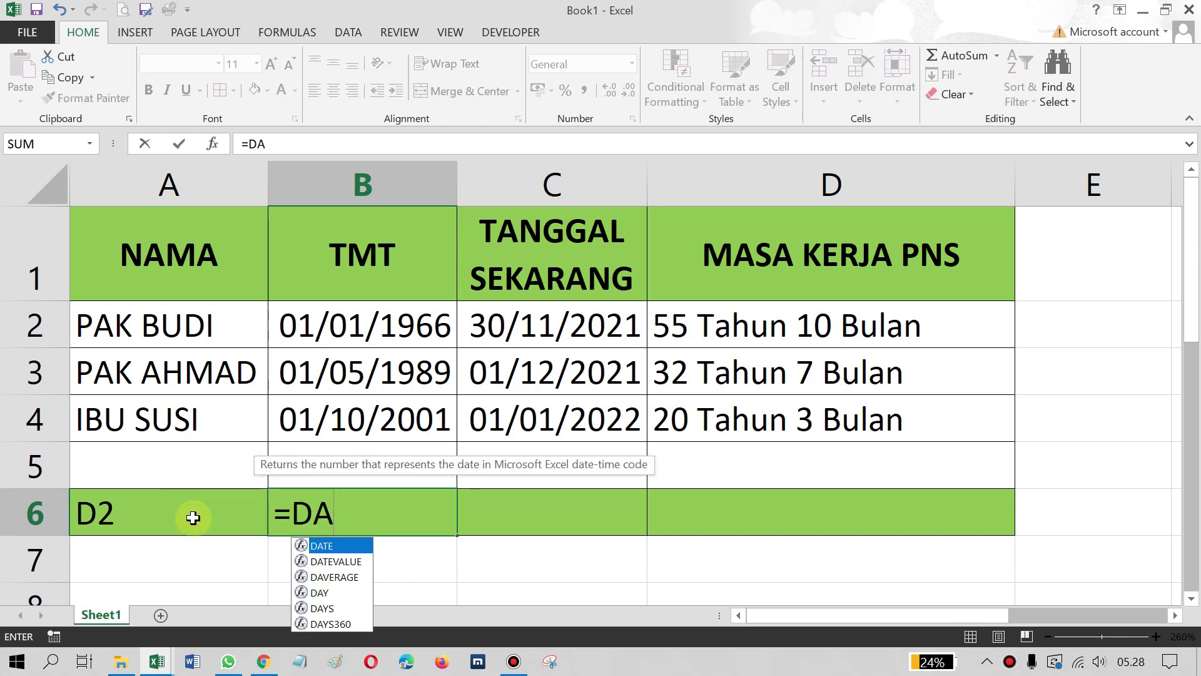
pyautogui.write('TEDIF')
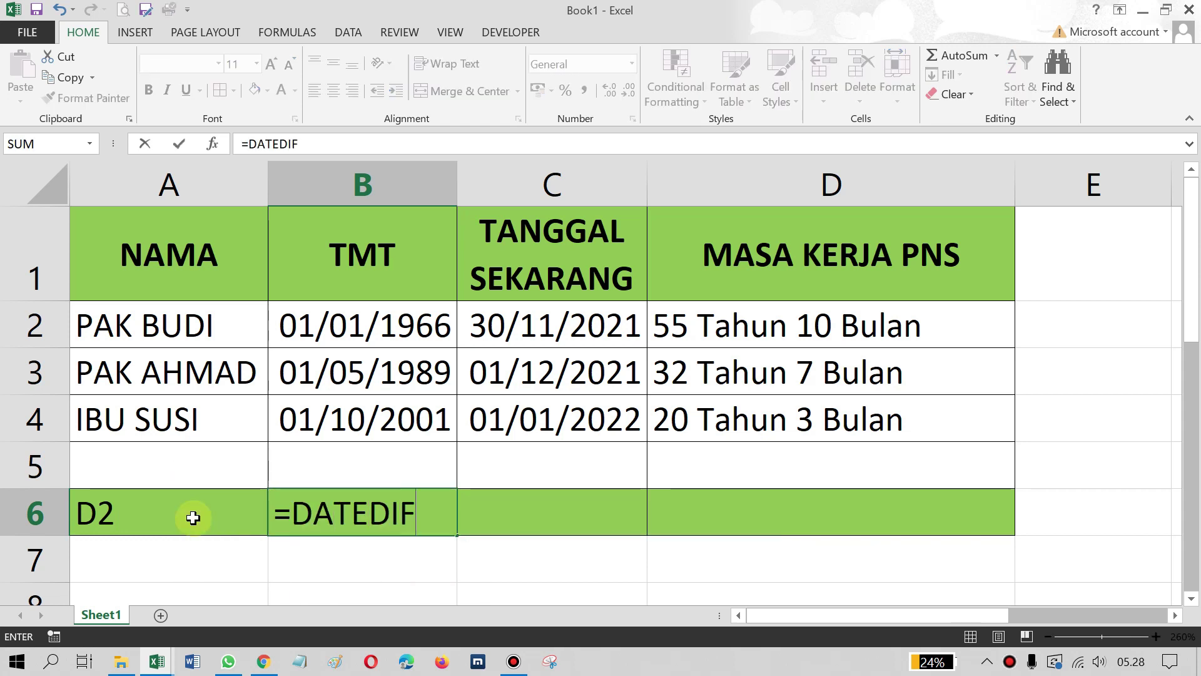
pyautogui.write('(')
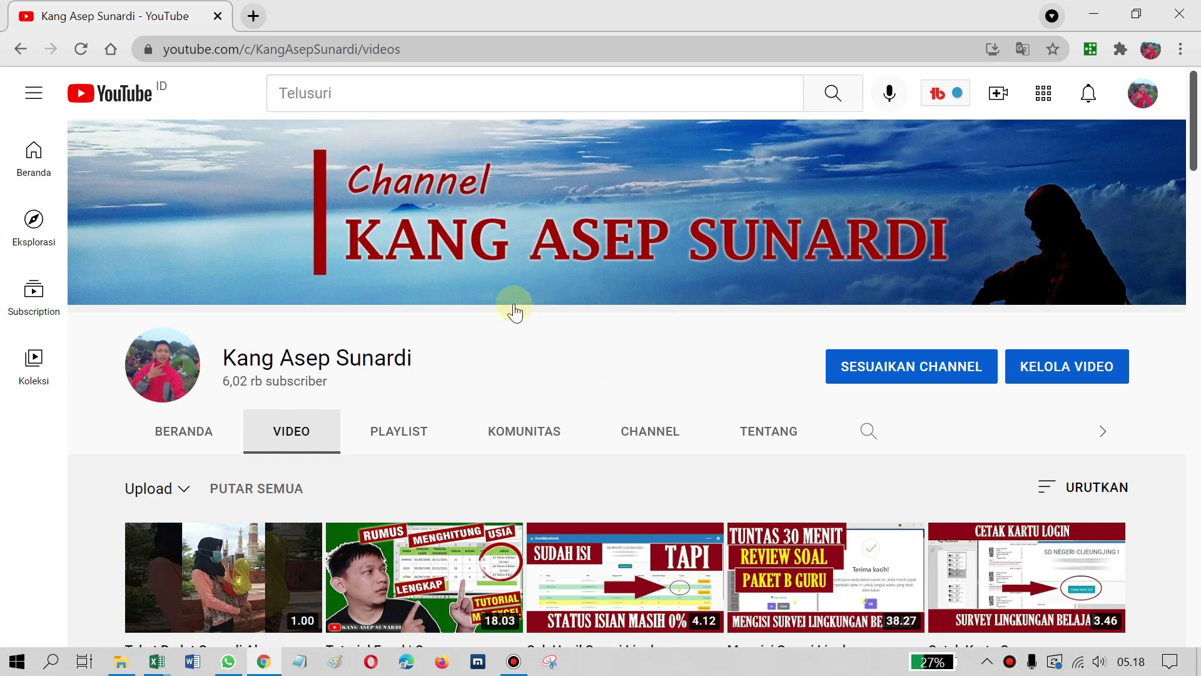
# Step: Scroll through the channel's uploaded videos, then return to the Book1 workbook in Excel
pyautogui.scroll(-1, 632, 355)
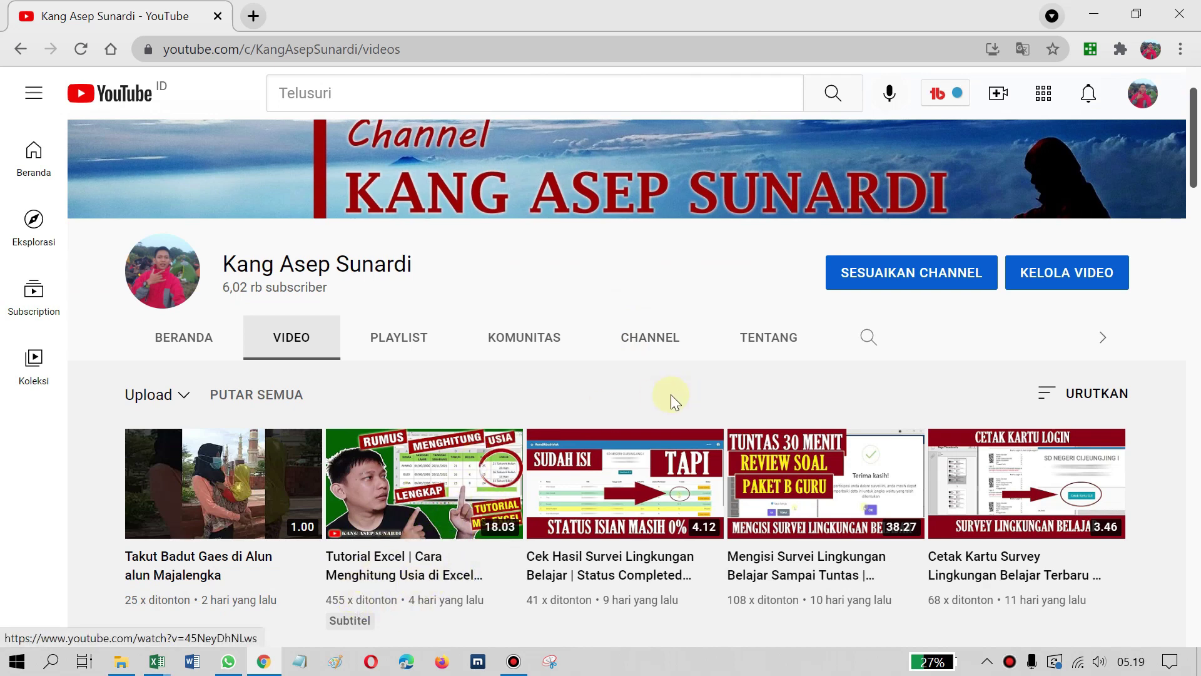
pyautogui.scroll(1, 673, 339)
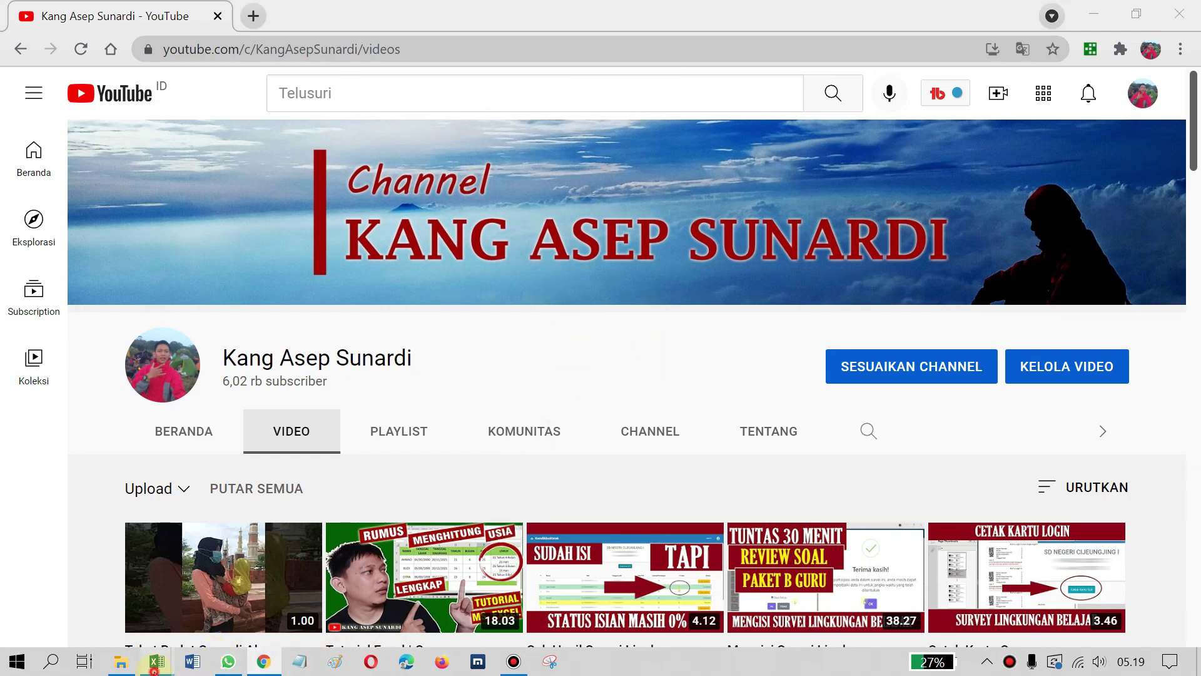
pyautogui.moveTo(155, 661)
pyautogui.click(306, 582)
pyautogui.click(708, 254)
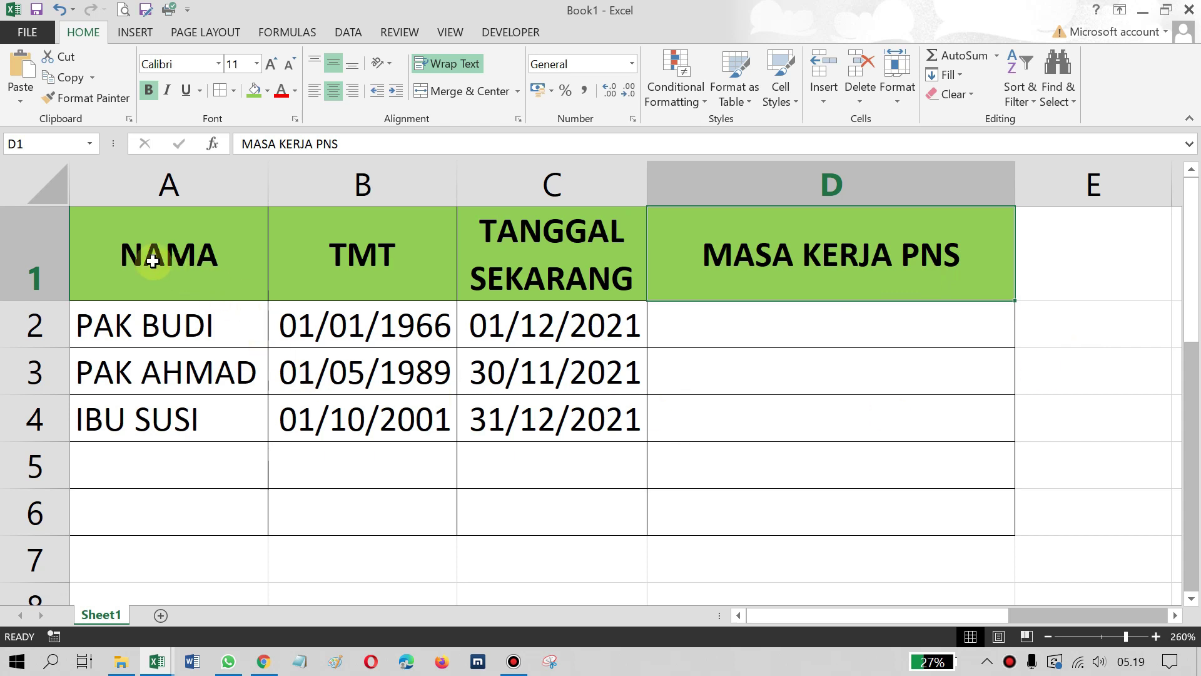
pyautogui.moveTo(113, 247)
pyautogui.mouseDown()
pyautogui.moveTo(981, 402)
pyautogui.moveTo(970, 434)
pyautogui.mouseUp()
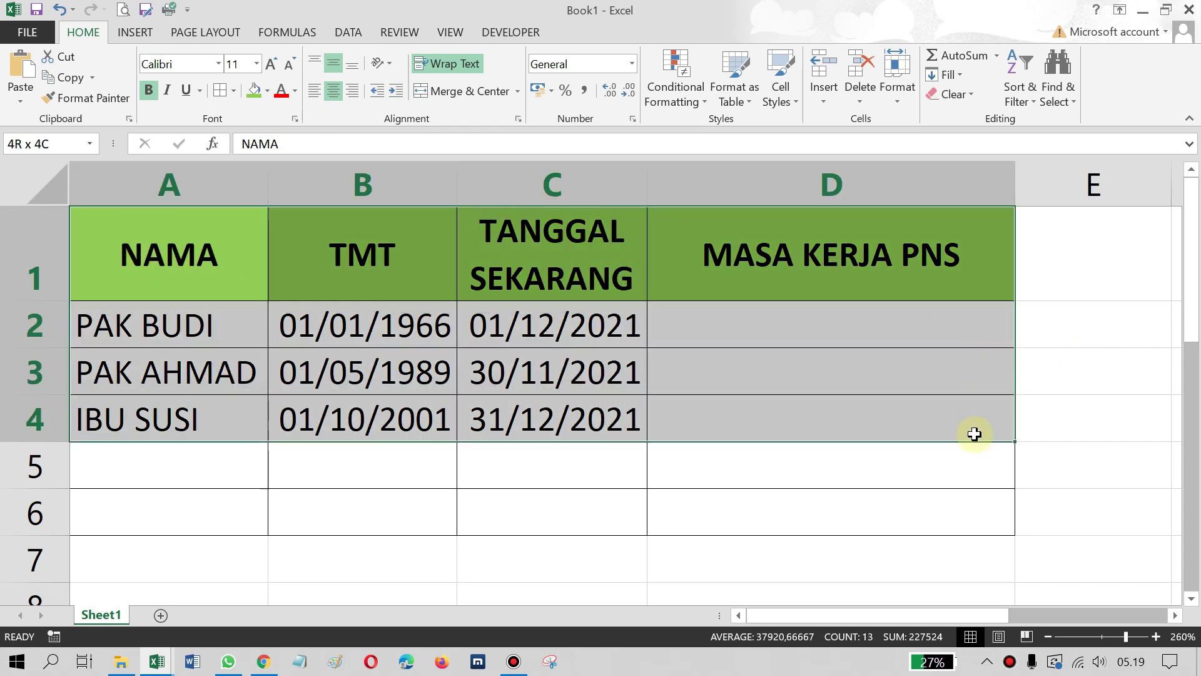
pyautogui.click(179, 263)
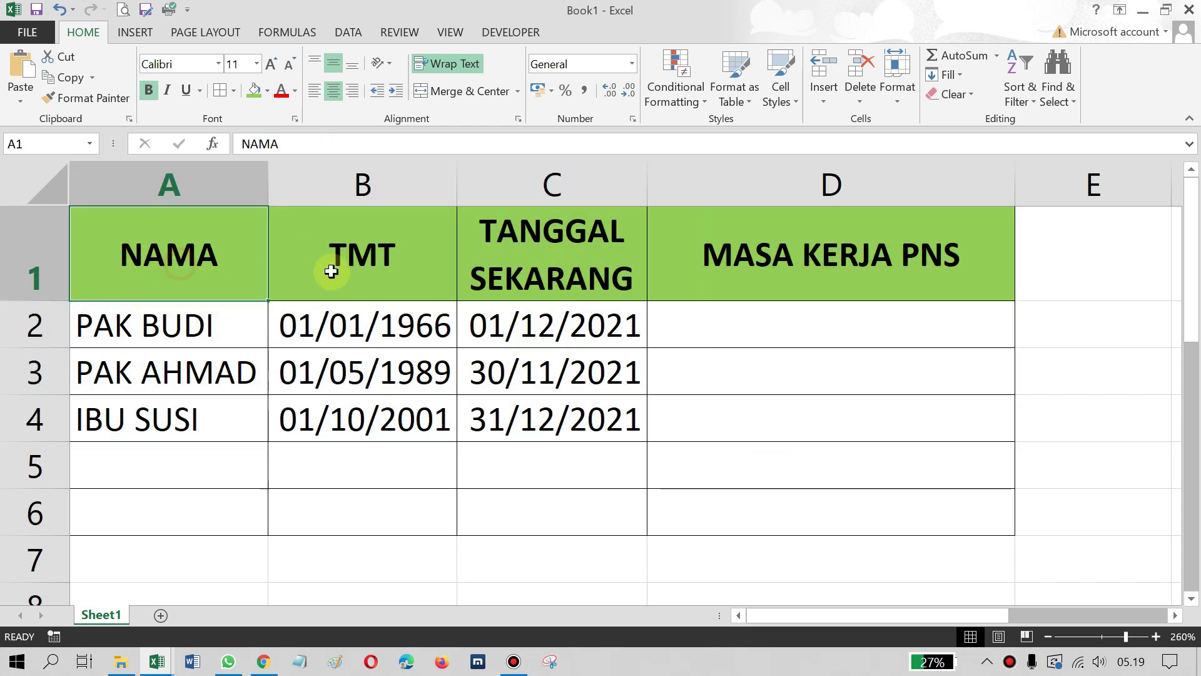
pyautogui.moveTo(169, 257)
pyautogui.mouseDown()
pyautogui.moveTo(1010, 352)
pyautogui.moveTo(980, 431)
pyautogui.mouseUp()
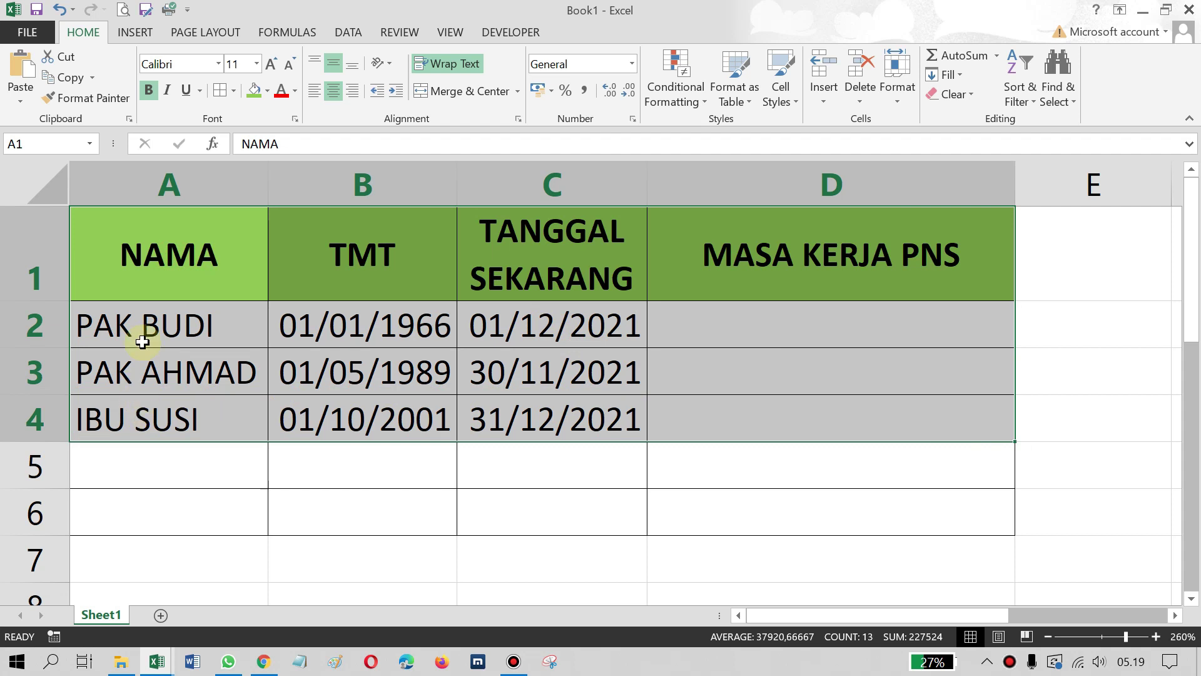
pyautogui.click(152, 267)
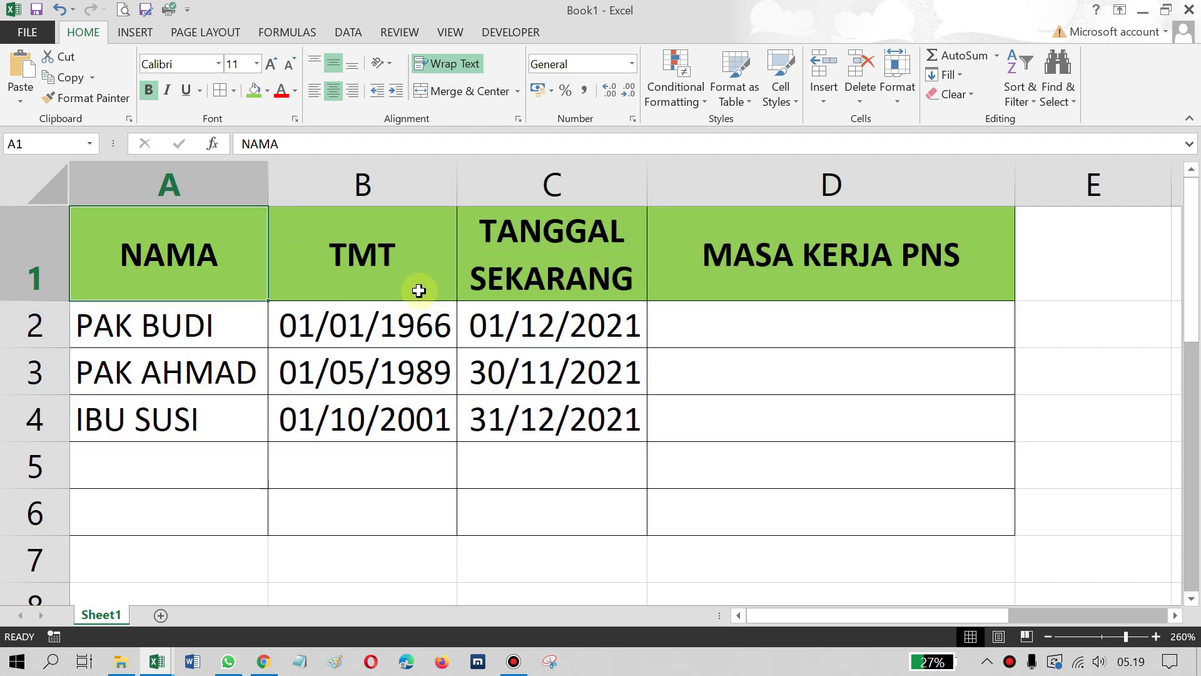
pyautogui.click(372, 279)
pyautogui.click(550, 270)
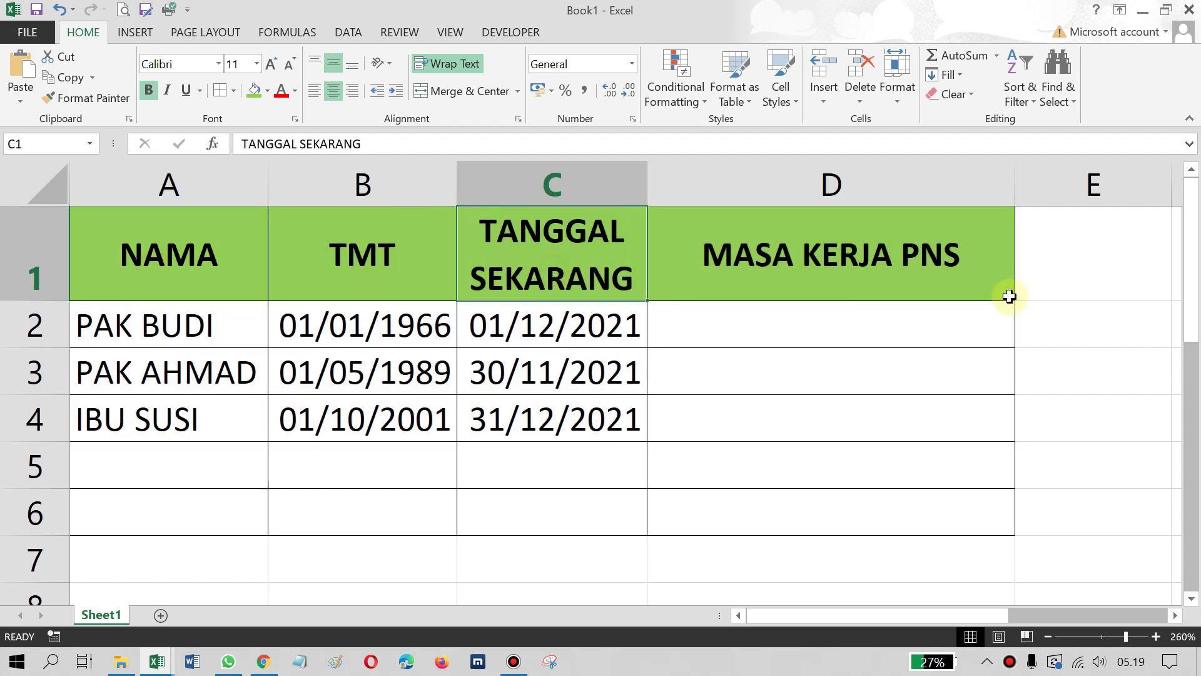
pyautogui.click(866, 278)
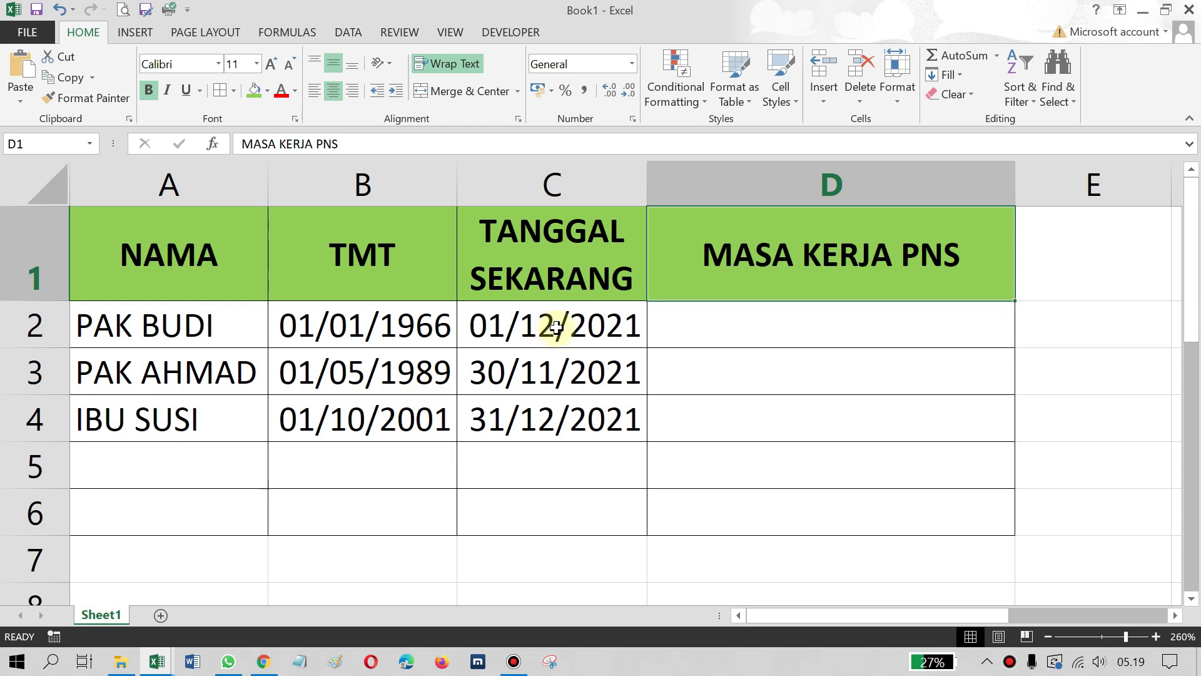
pyautogui.click(384, 257)
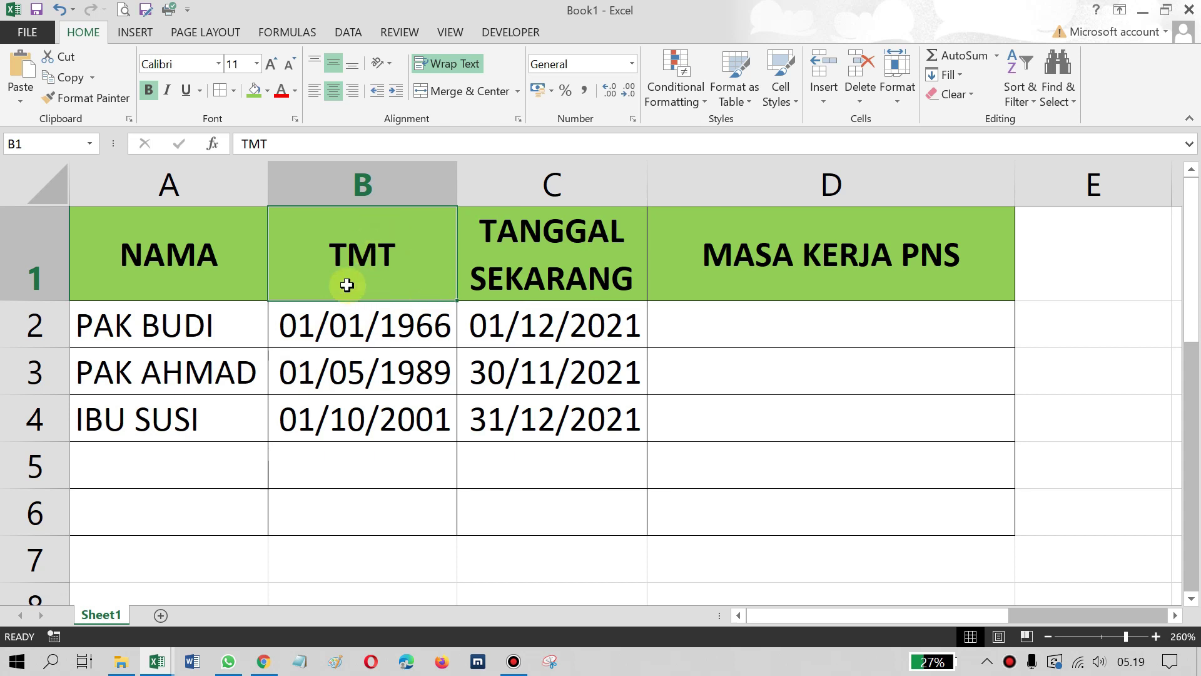
pyautogui.click(550, 266)
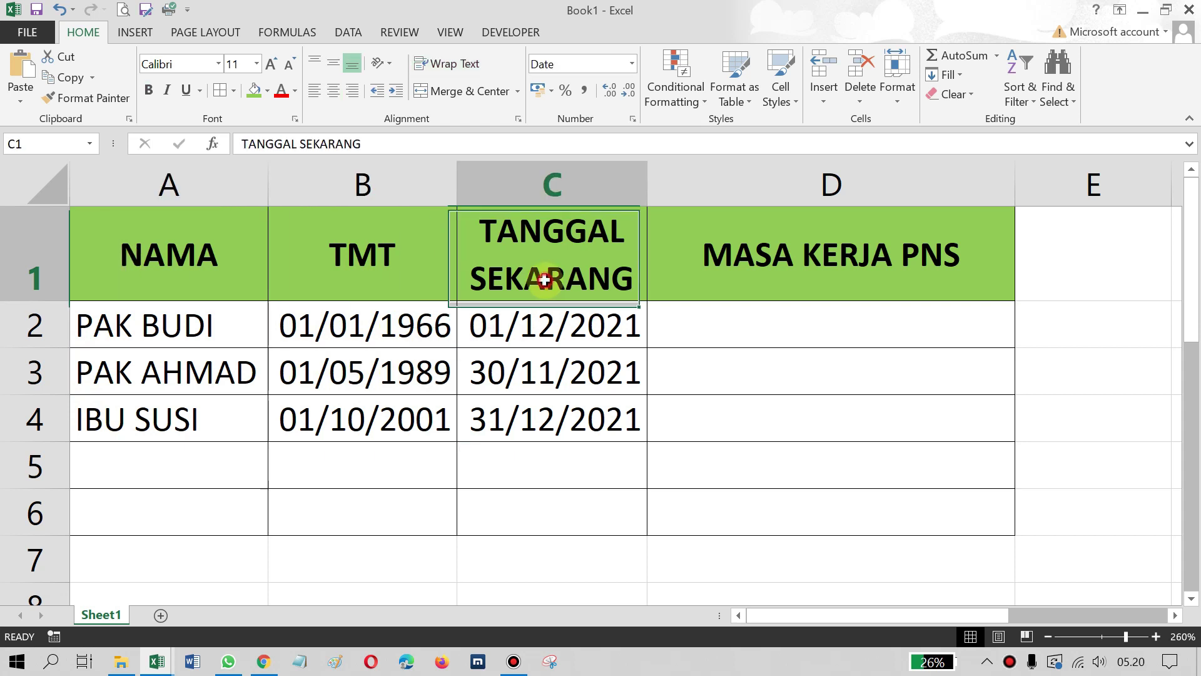
pyautogui.click(574, 325)
pyautogui.moveTo(574, 344); pyautogui.dragTo(569, 419)
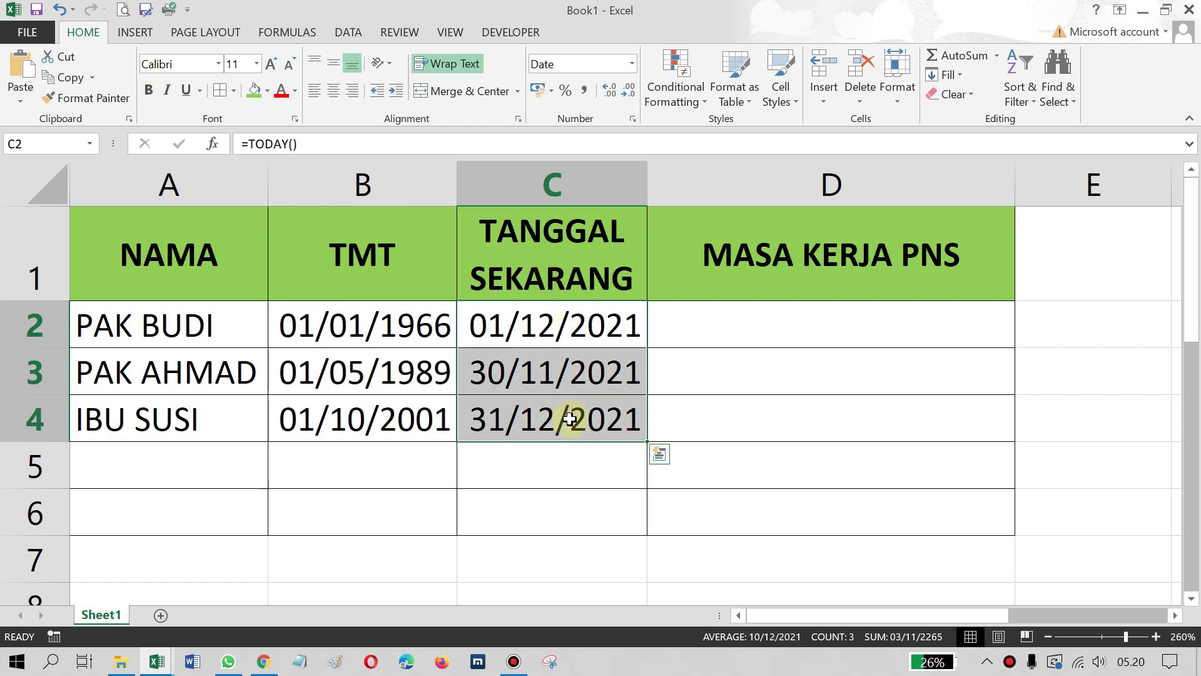
# Step: Clear the old dates and enter the fixed date 30/11/2021 in C2
pyautogui.press('Delete')
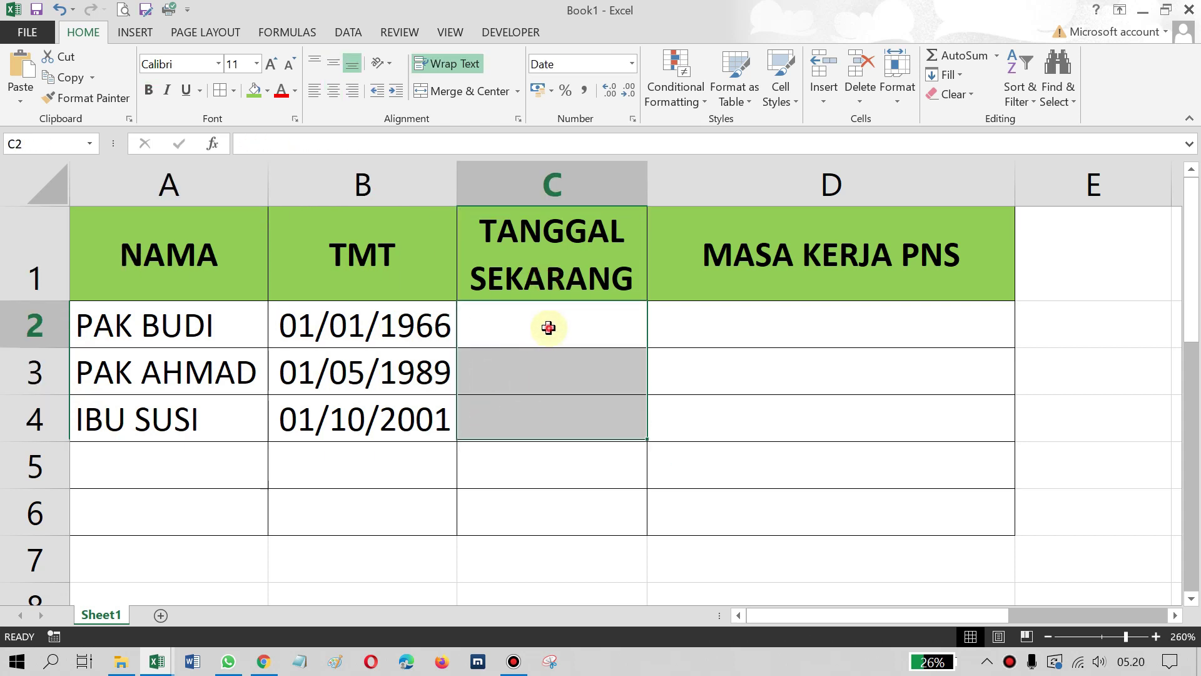
pyautogui.click(549, 327)
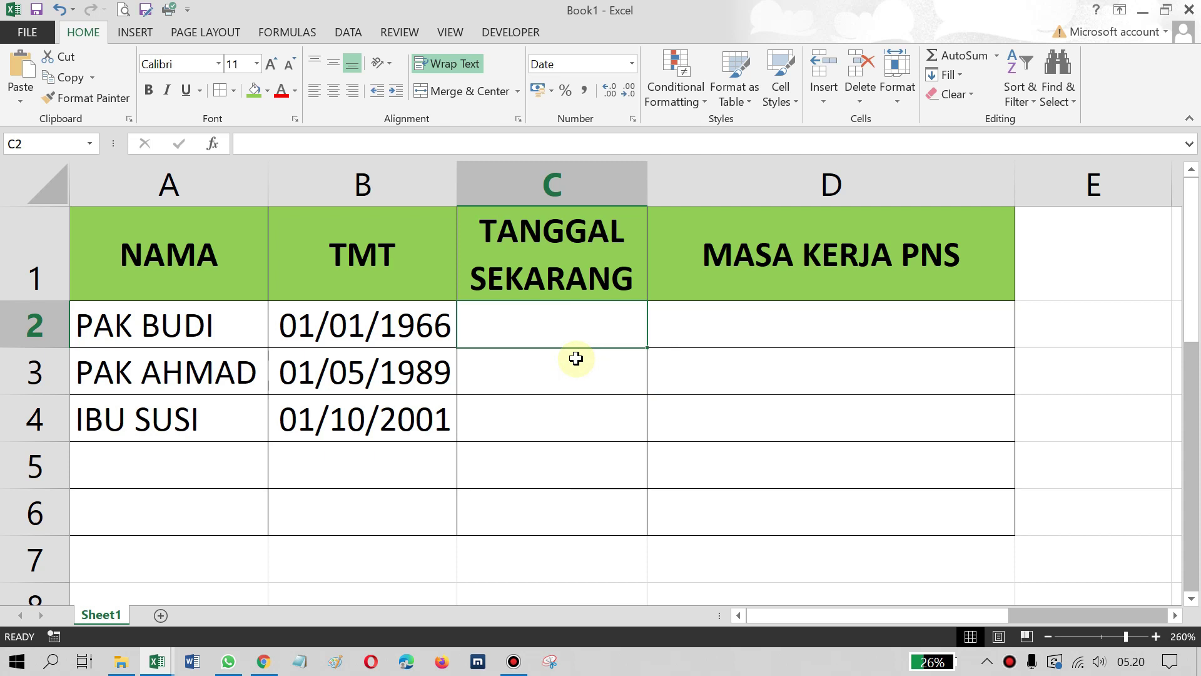
pyautogui.write('30/11')
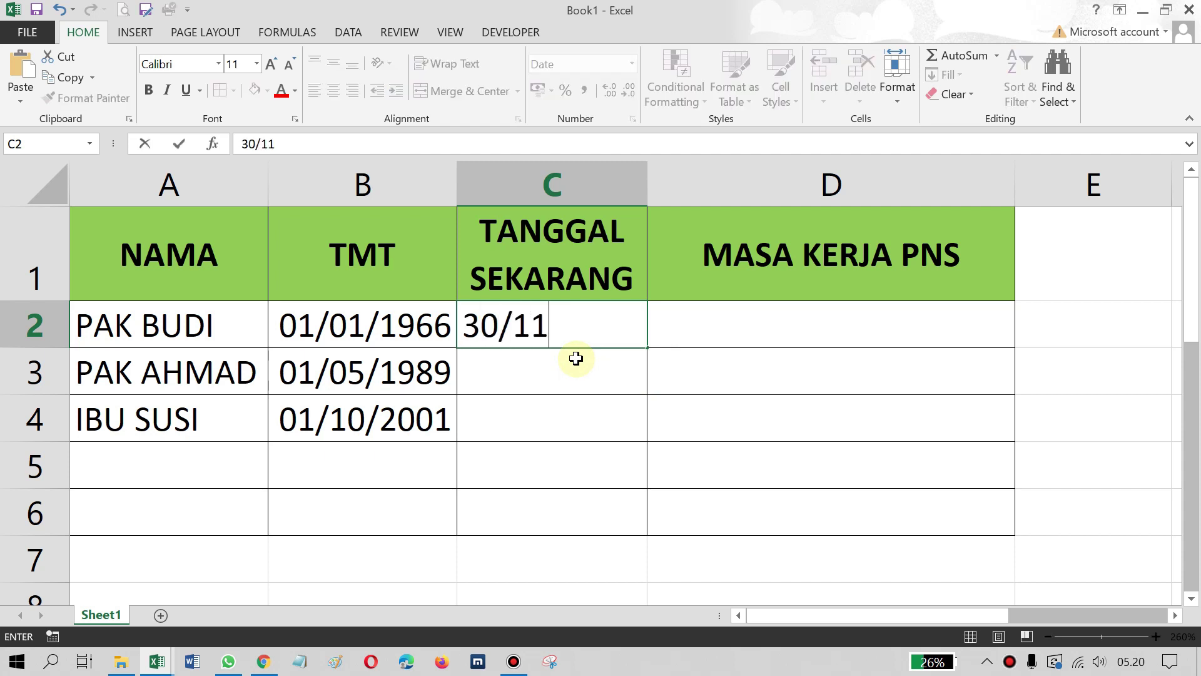
pyautogui.write('/2021')
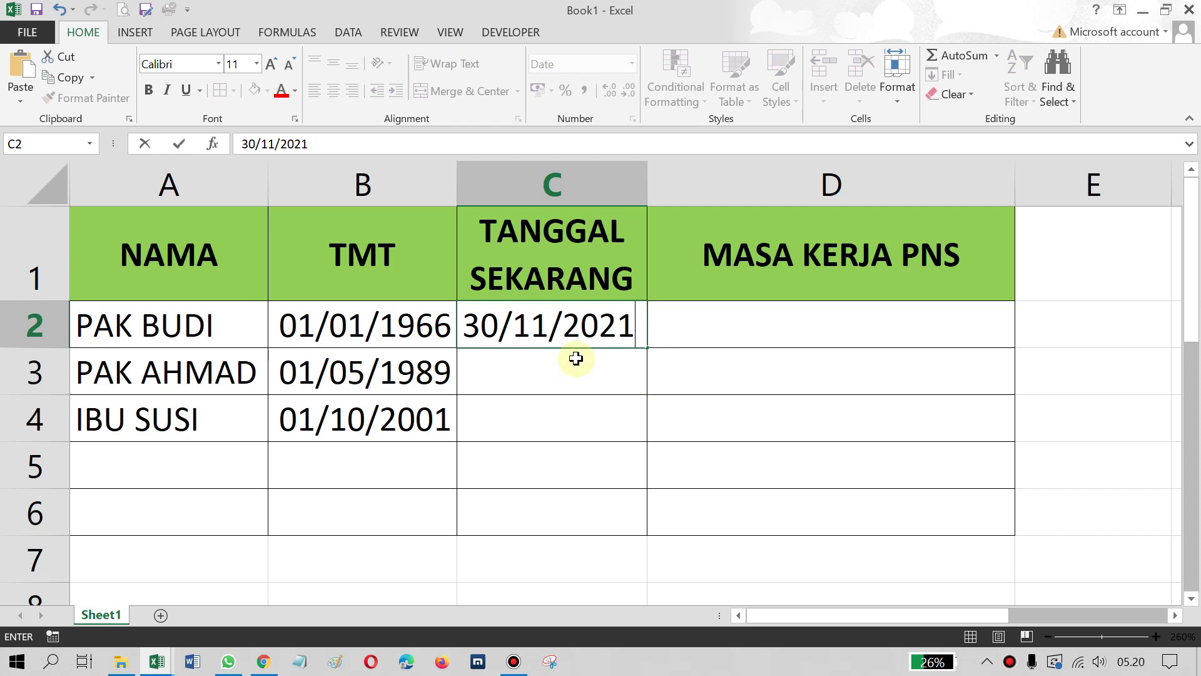
pyautogui.press('Return')
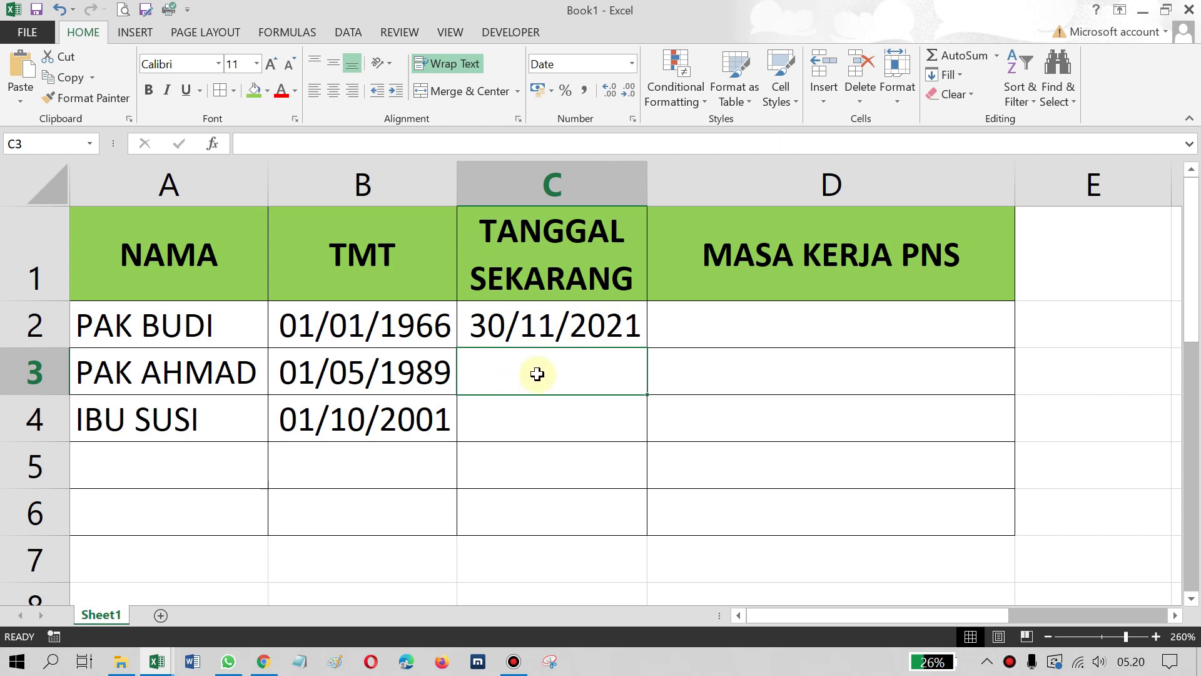
# Step: Enter =TODAY() in C3 and check its formula, showing 01/12/2021
pyautogui.write('=')
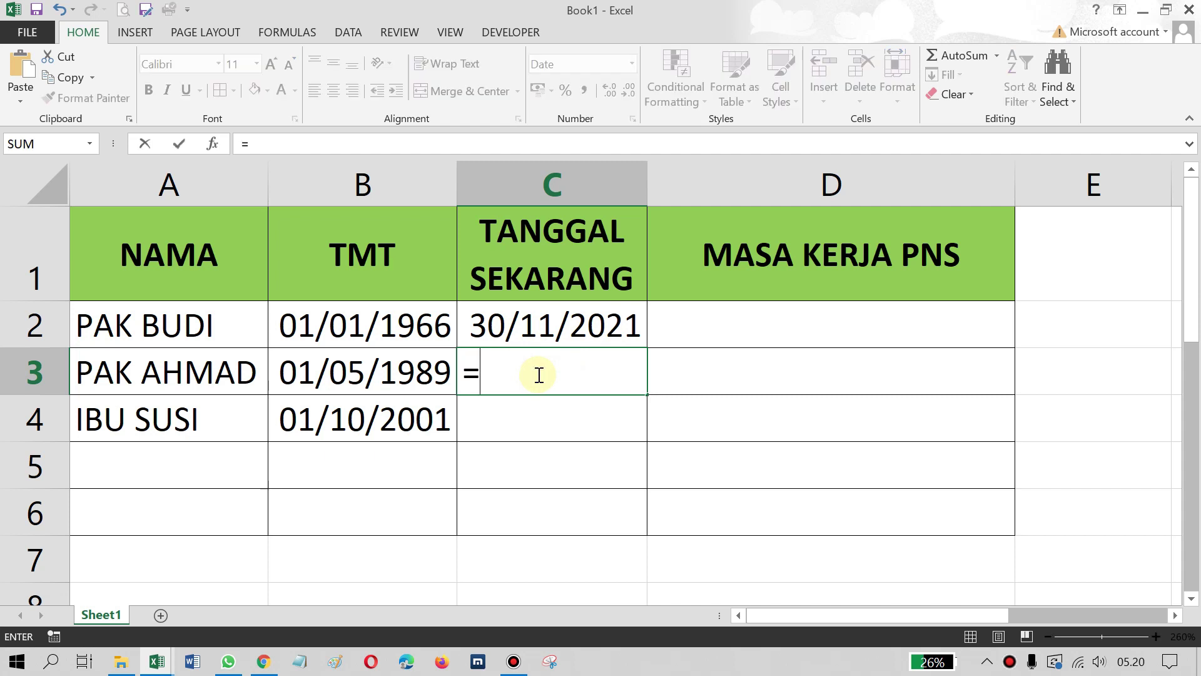
pyautogui.write('today')
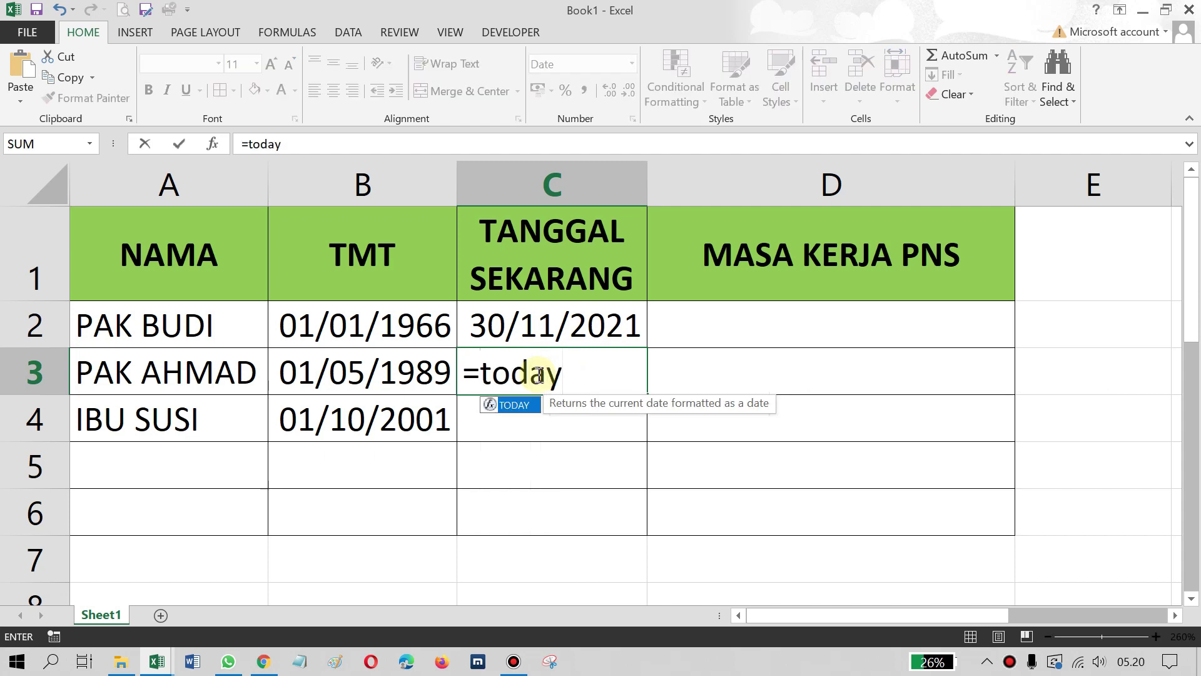
pyautogui.press('BackSpace')
pyautogui.press('BackSpace')
pyautogui.press('BackSpace')
pyautogui.press('BackSpace')
pyautogui.write('T')
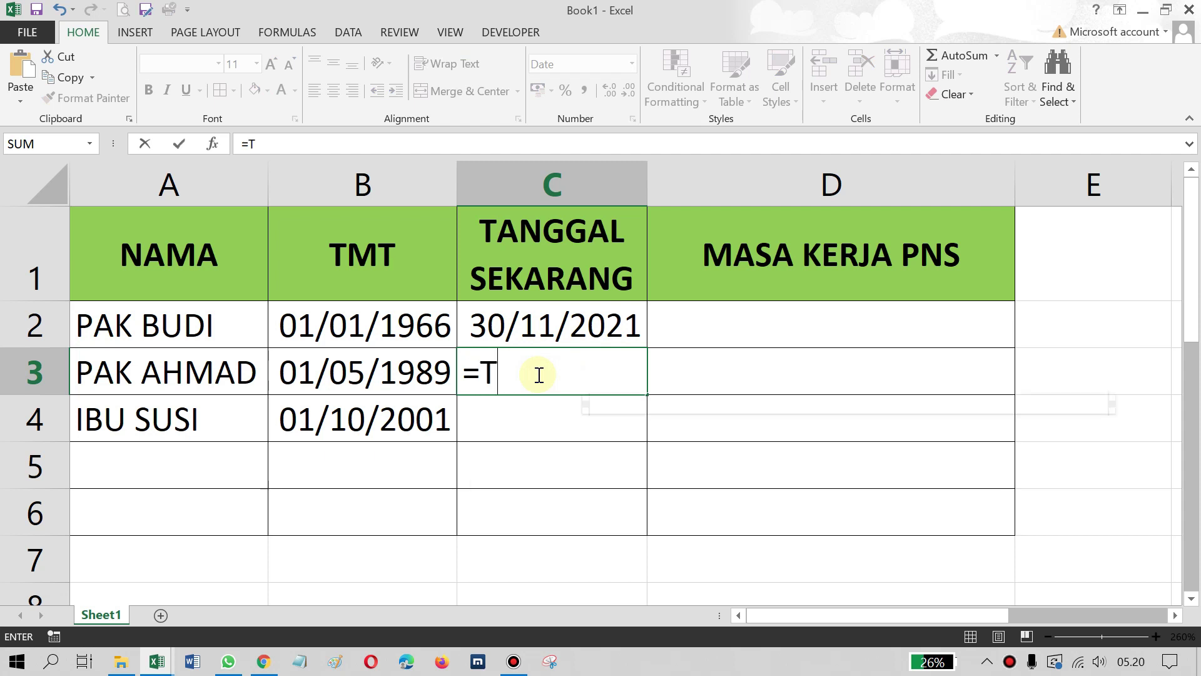
pyautogui.write('ODAY')
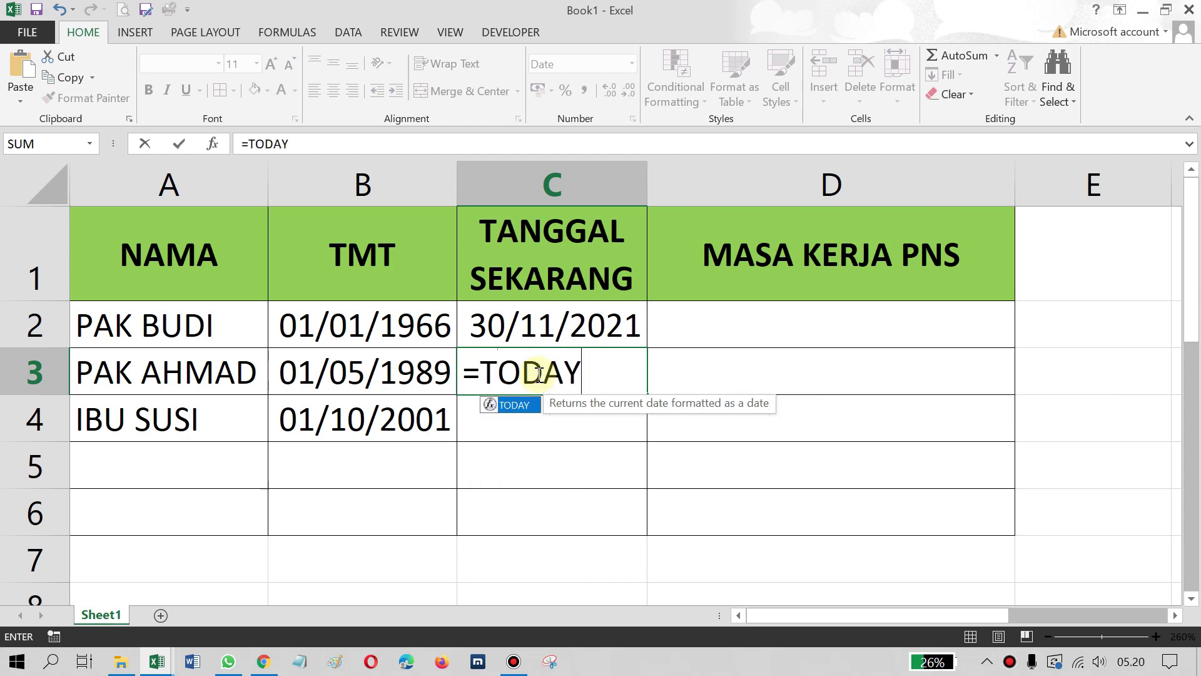
pyautogui.write('()')
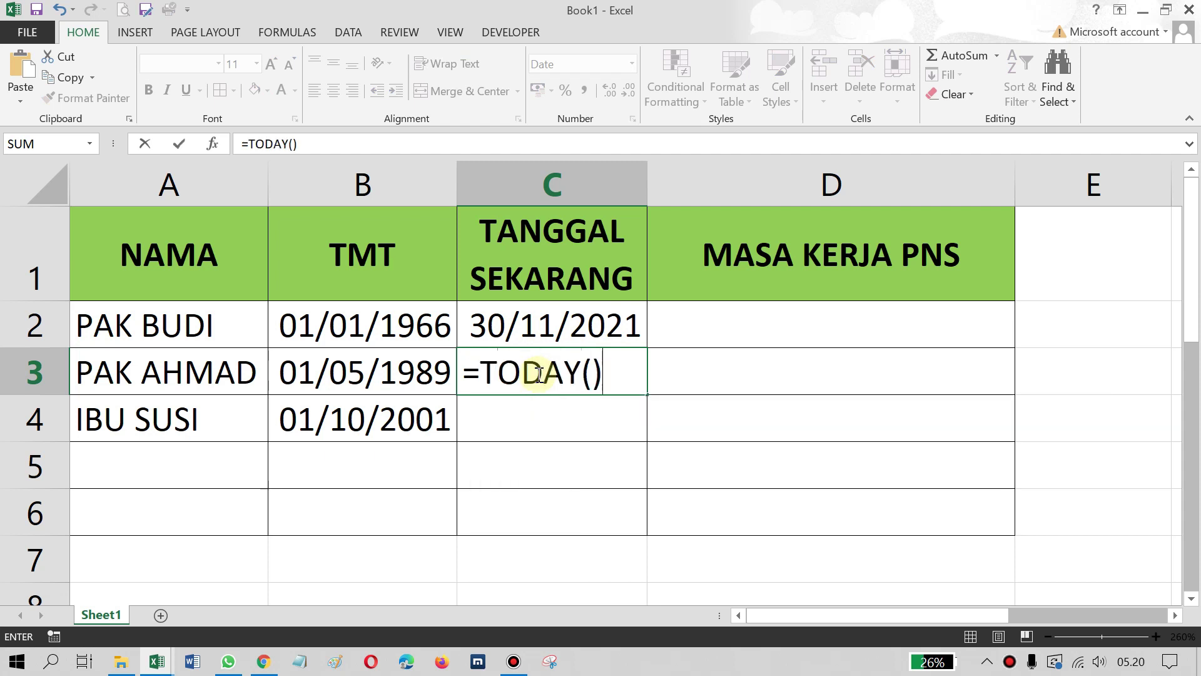
pyautogui.press('Return')
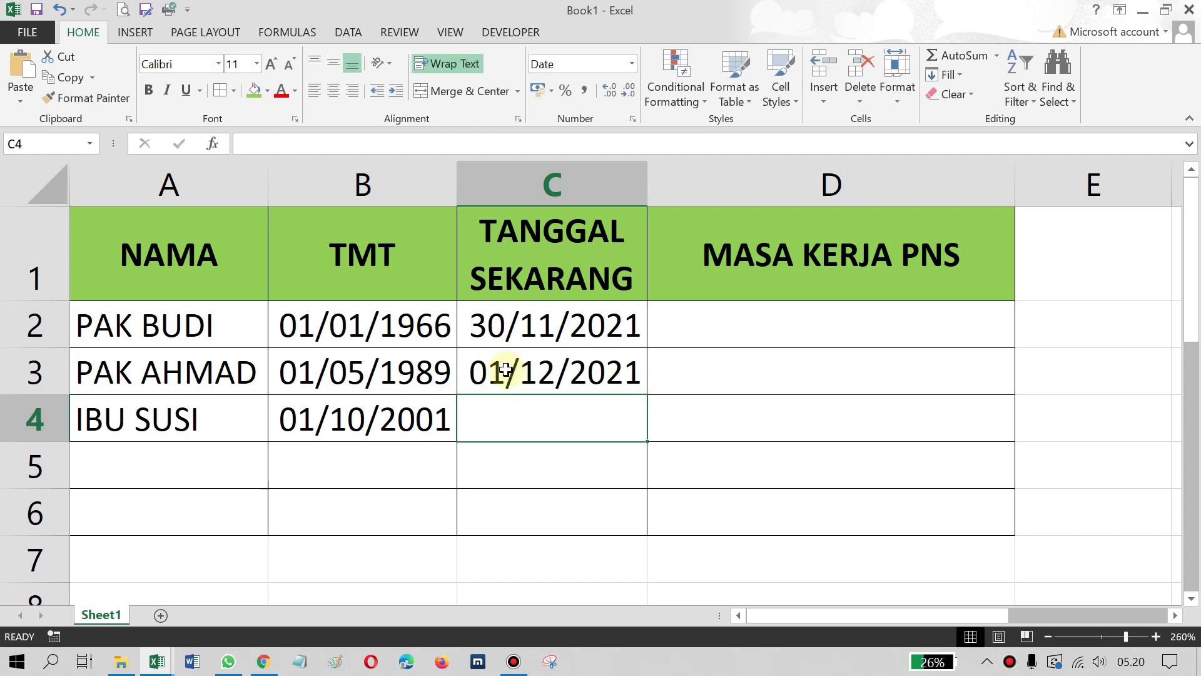
pyautogui.click(505, 370)
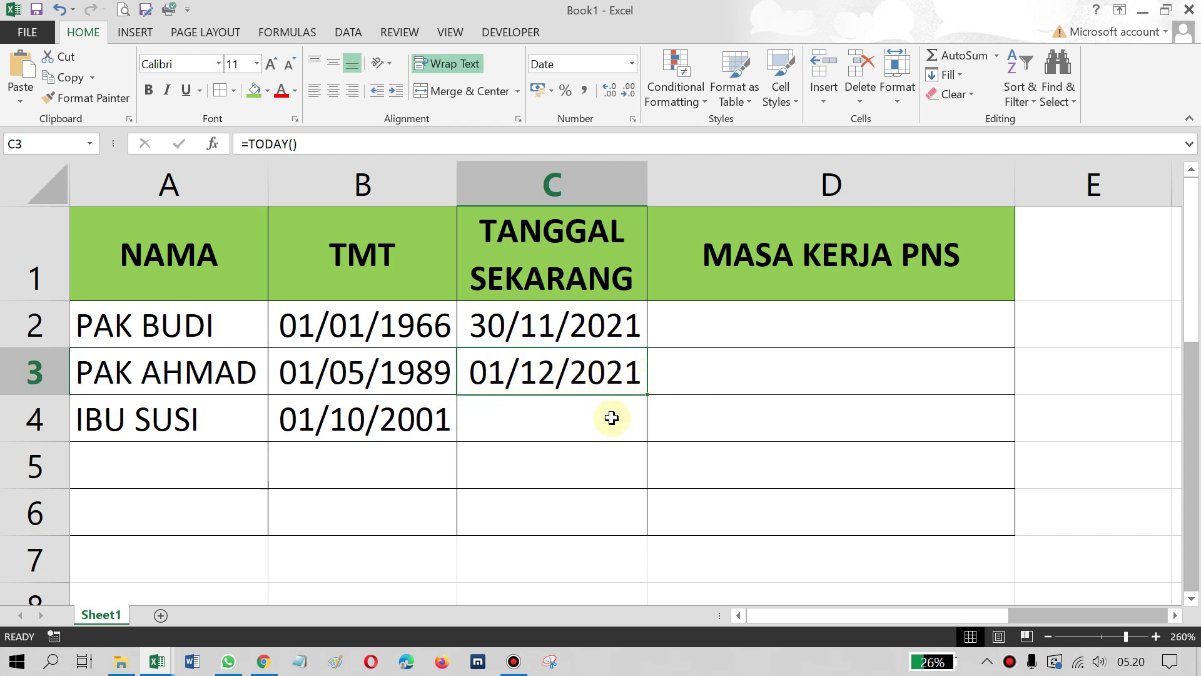
# Step: Enter the date 1/1/2022 in C4
pyautogui.click(553, 422)
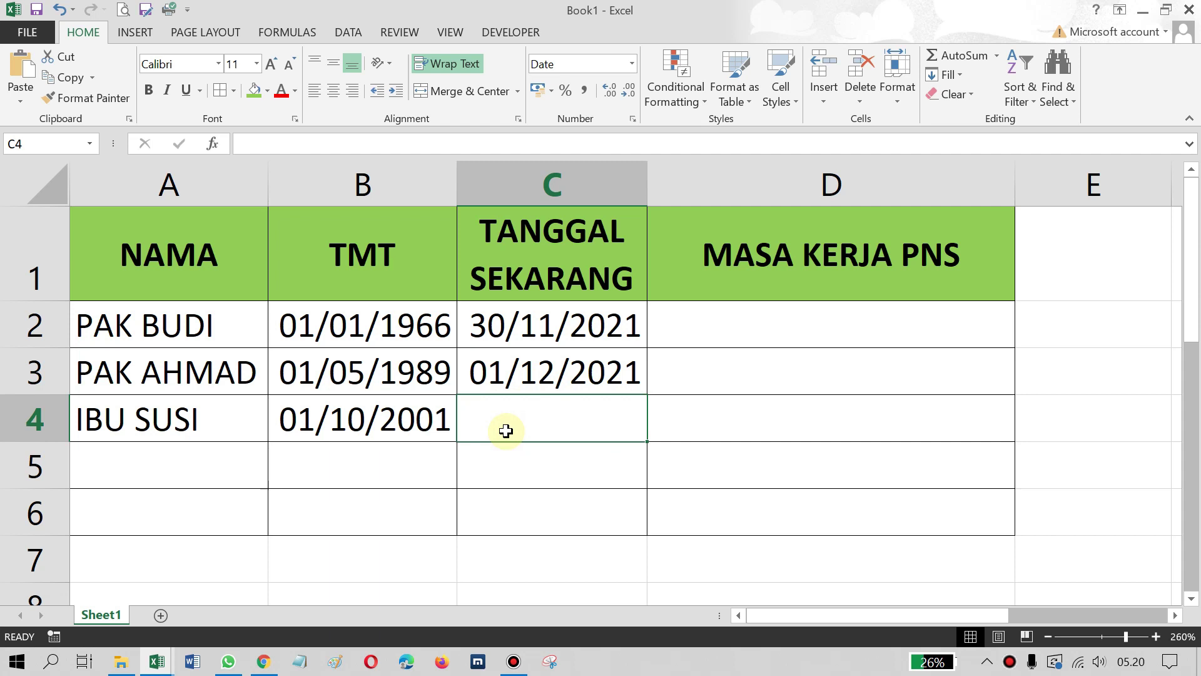
pyautogui.doubleClick(507, 430)
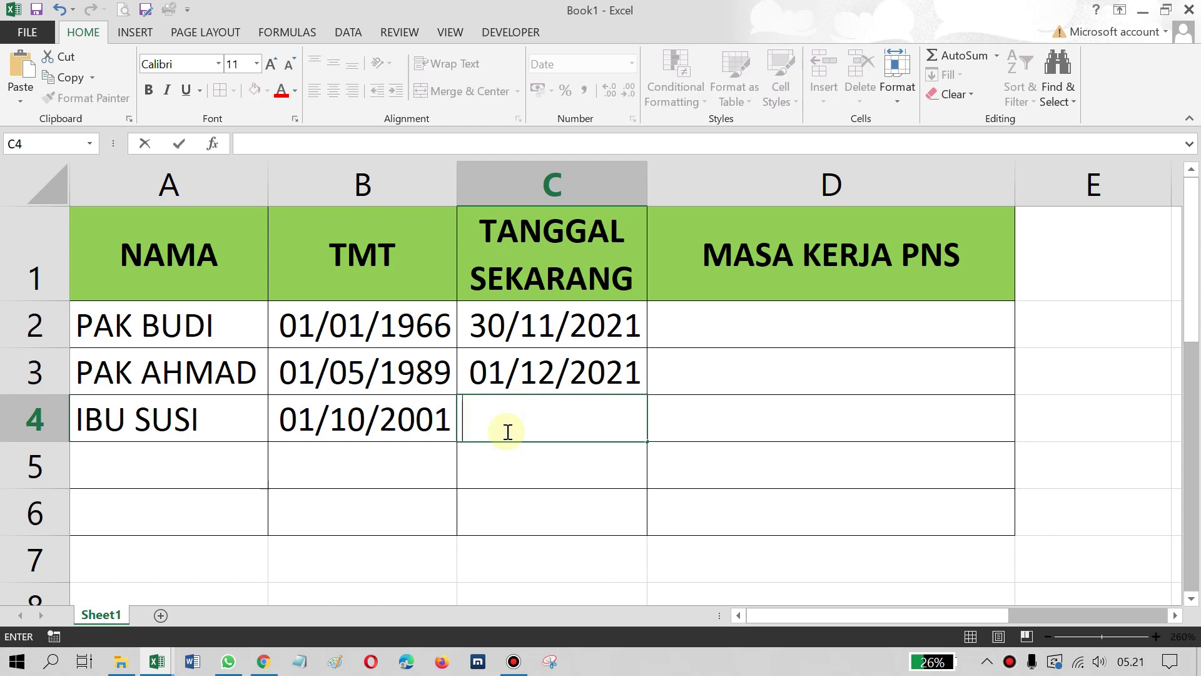
pyautogui.write('1')
pyautogui.write('/1/202')
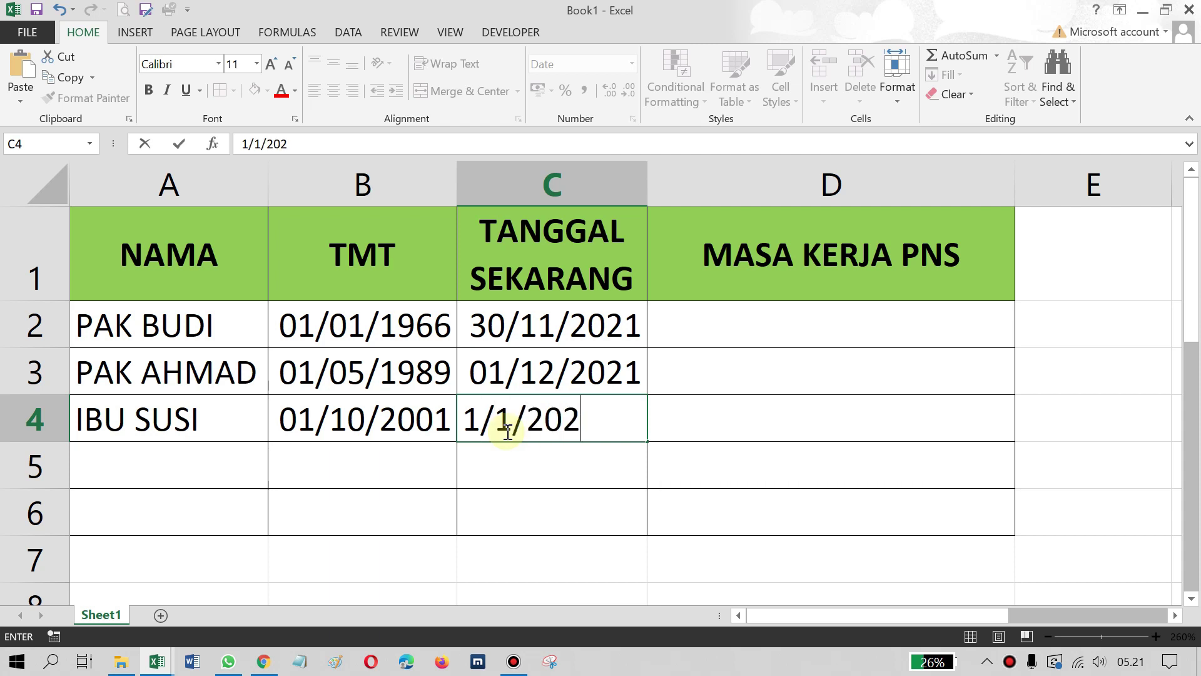
pyautogui.write('1')
pyautogui.press('BackSpace')
pyautogui.write('2')
pyautogui.press('Return')
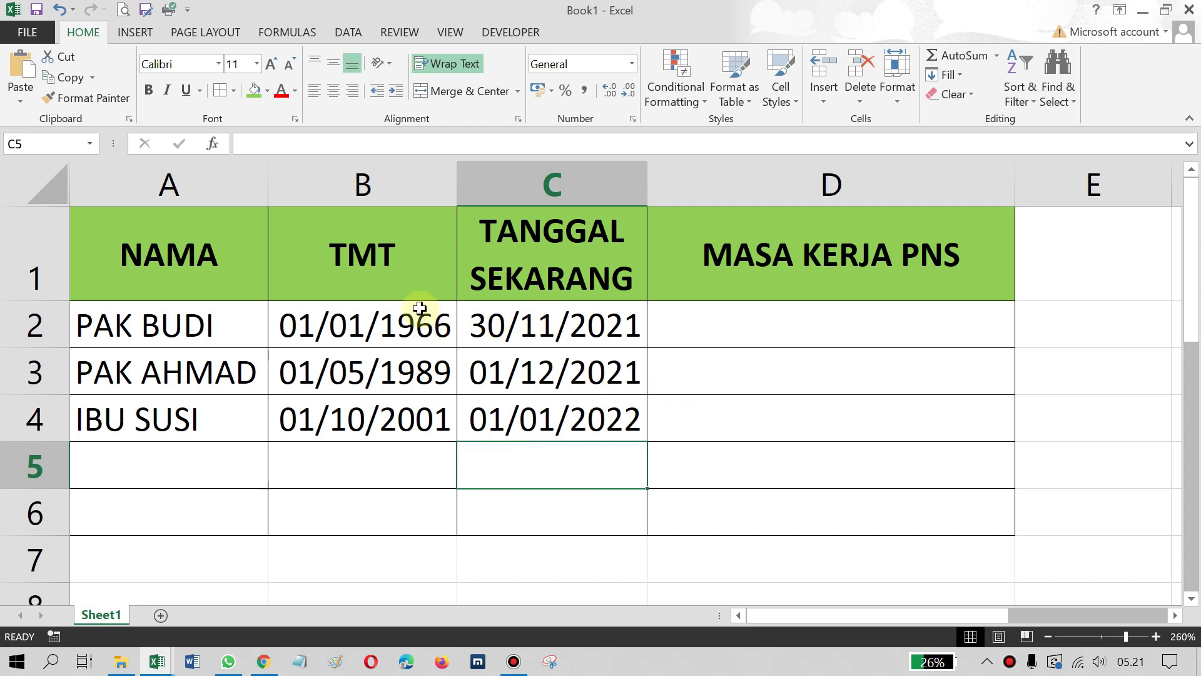
# Step: Start a =DATEDIF( formula in D2 under the MASA KERJA PNS column
pyautogui.click(375, 278)
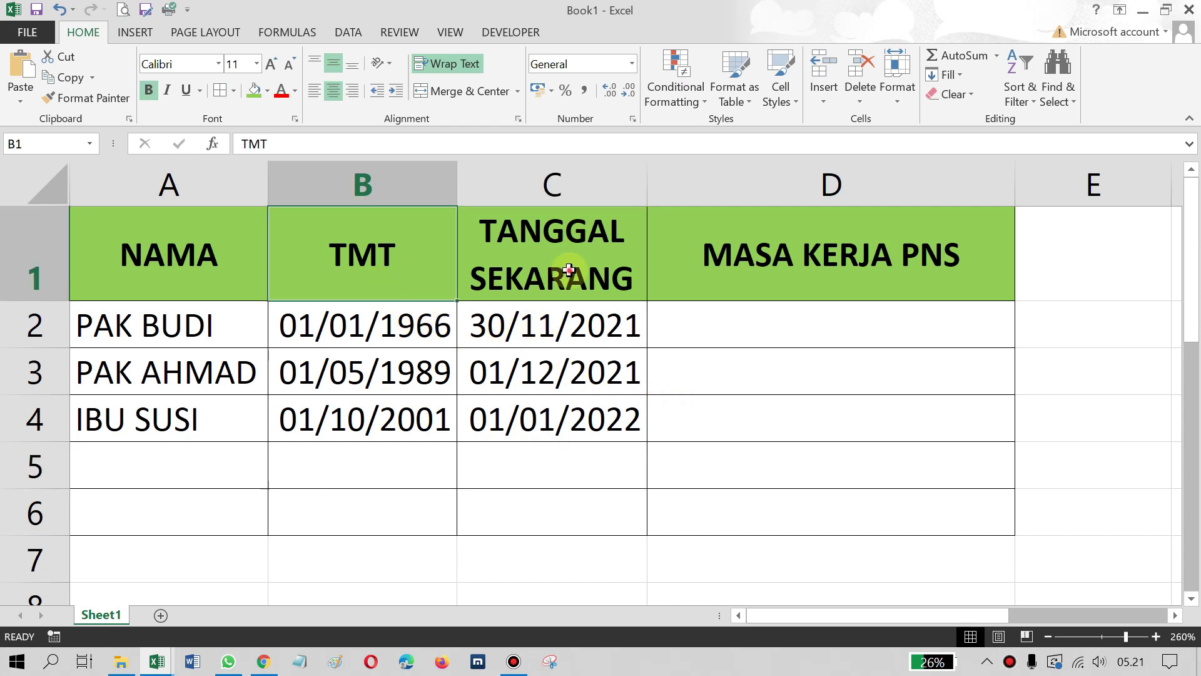
pyautogui.click(569, 270)
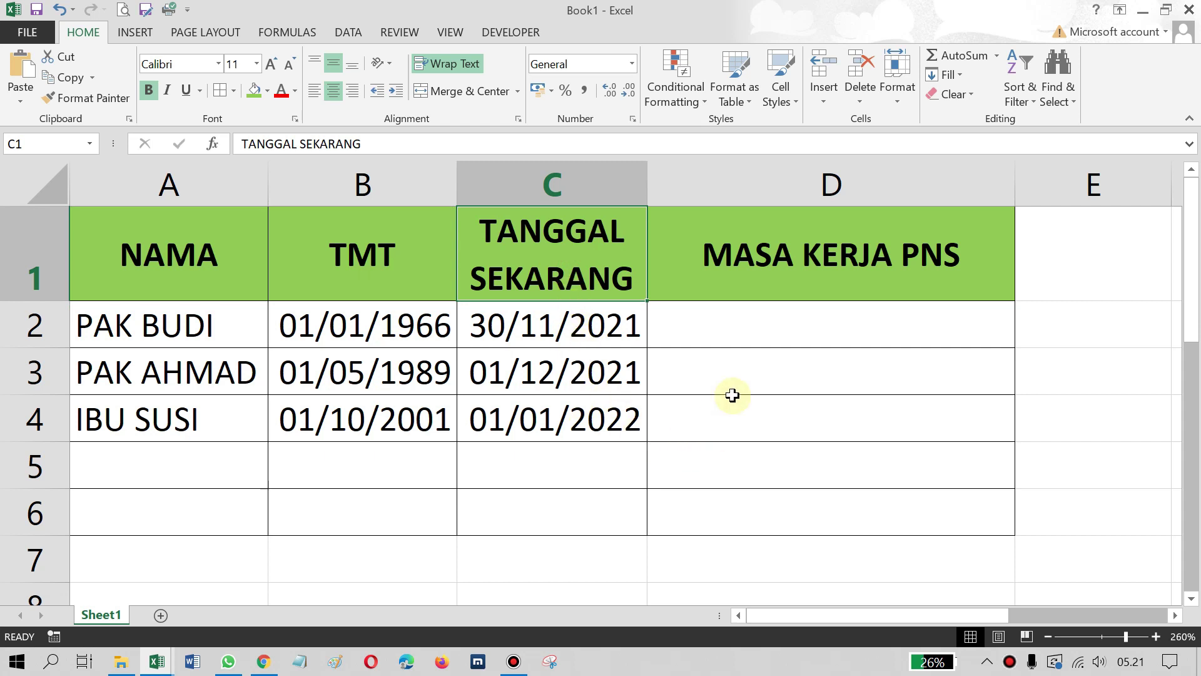
pyautogui.click(757, 335)
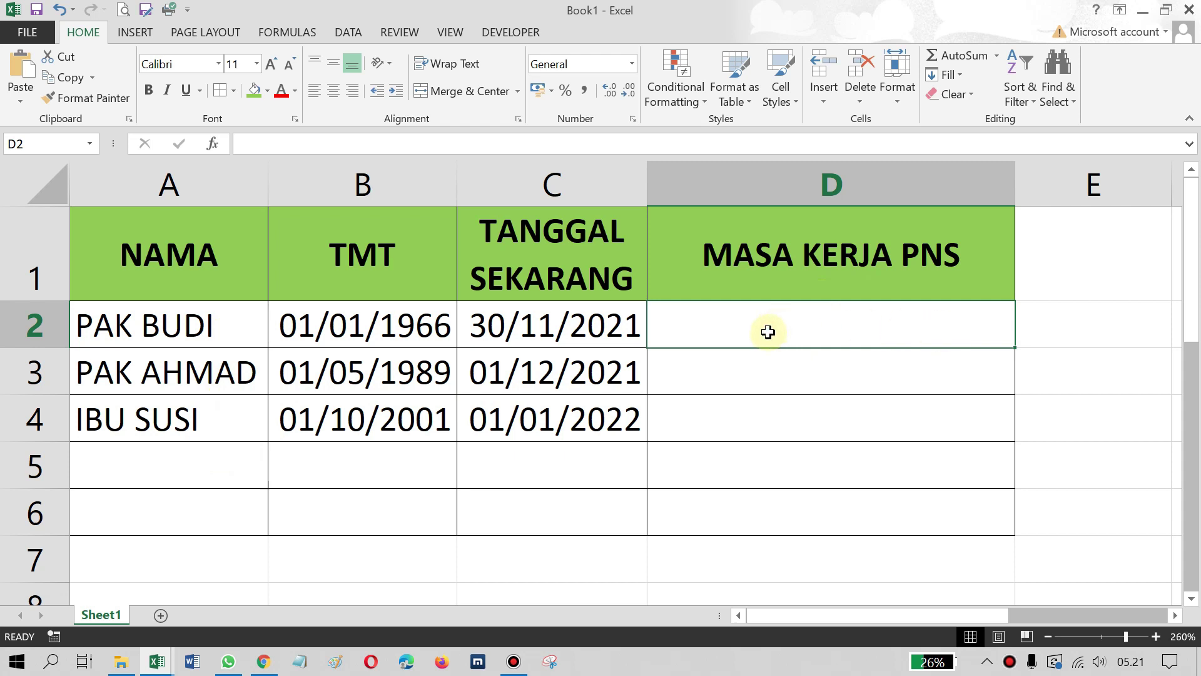
pyautogui.doubleClick(769, 333)
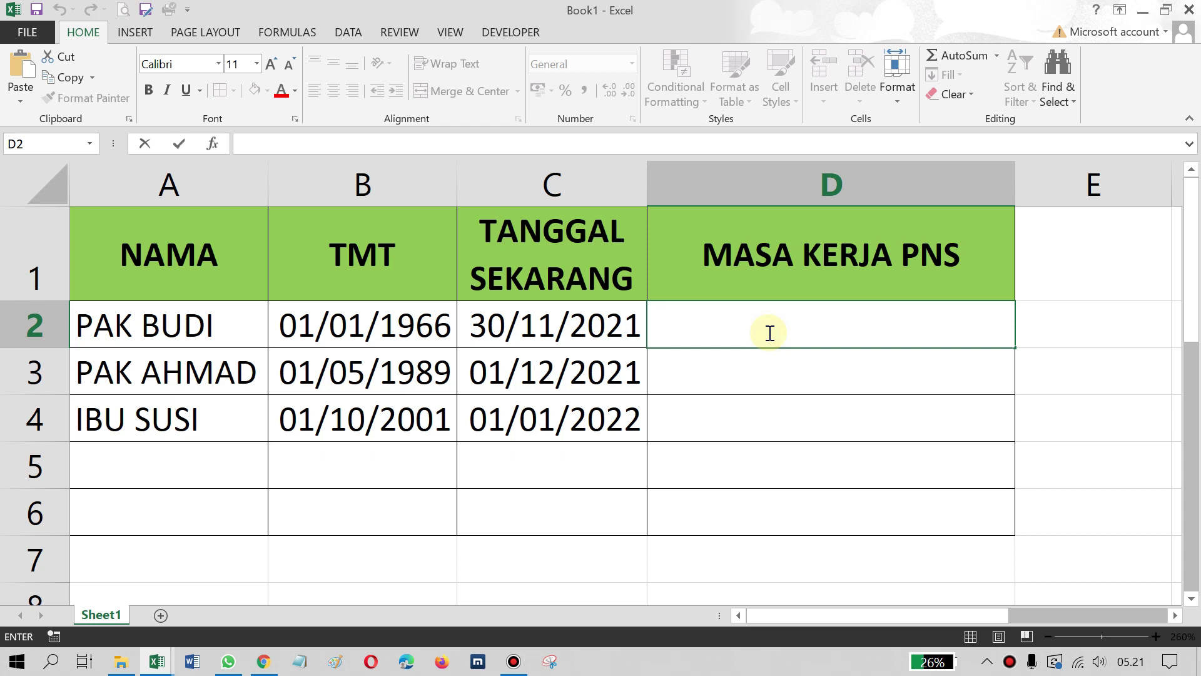
pyautogui.write('=')
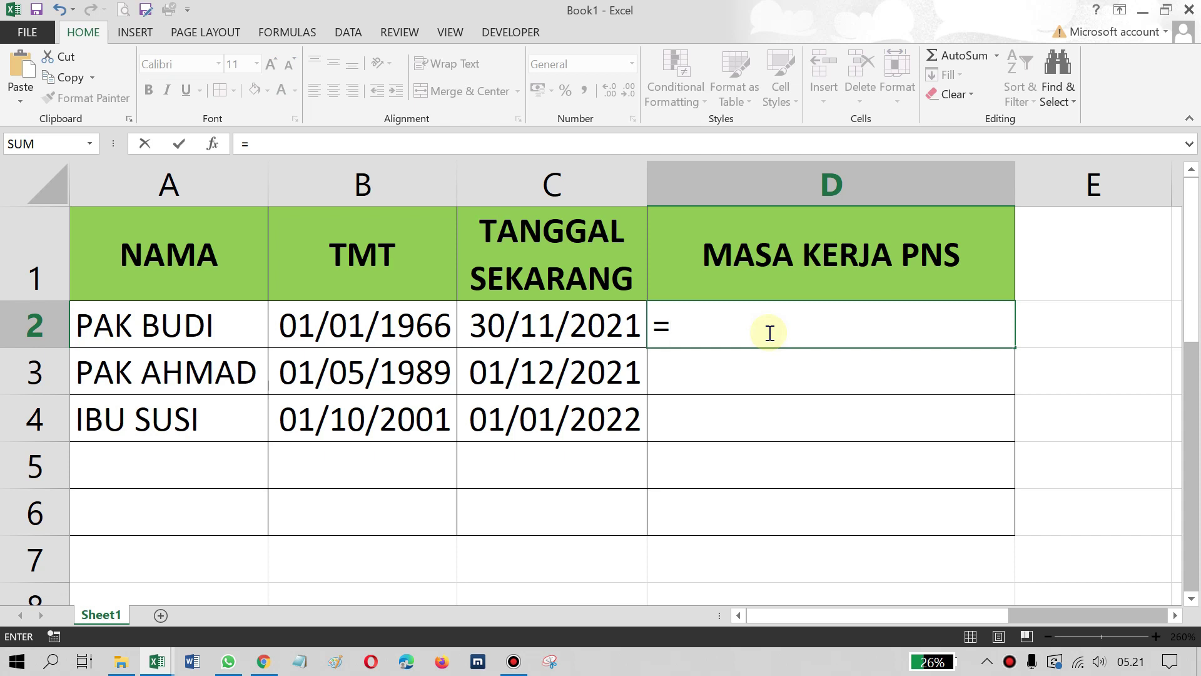
pyautogui.write('DA')
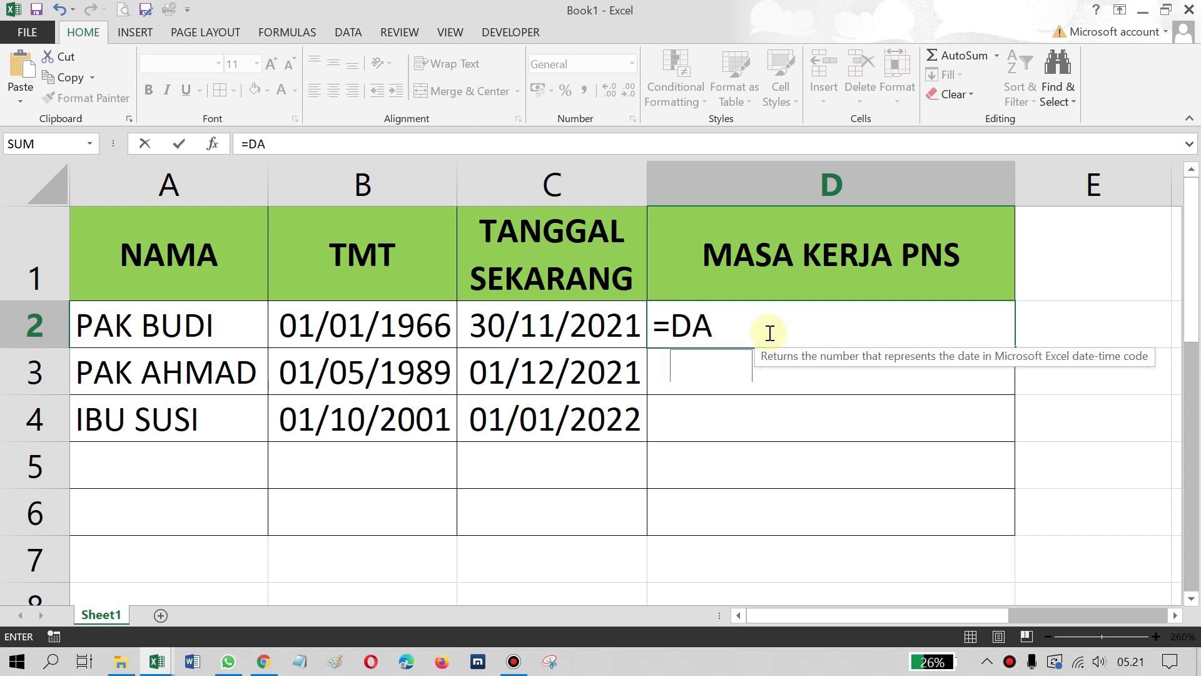
pyautogui.write('TED')
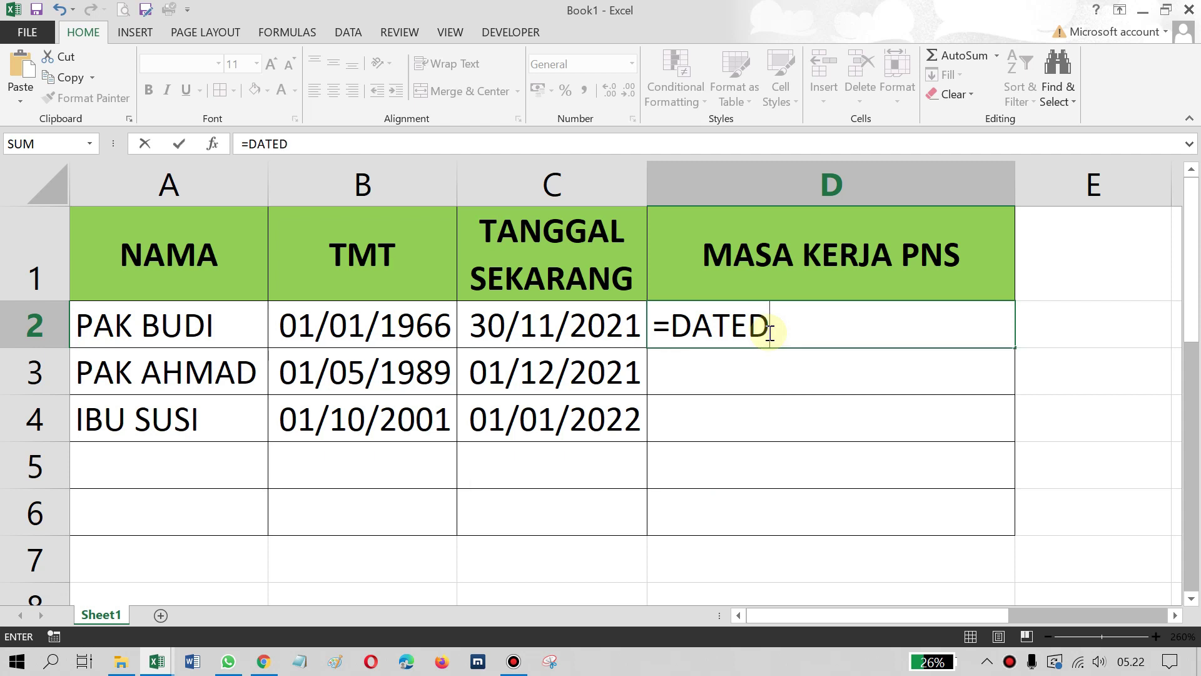
pyautogui.write('I')
pyautogui.write('F(')
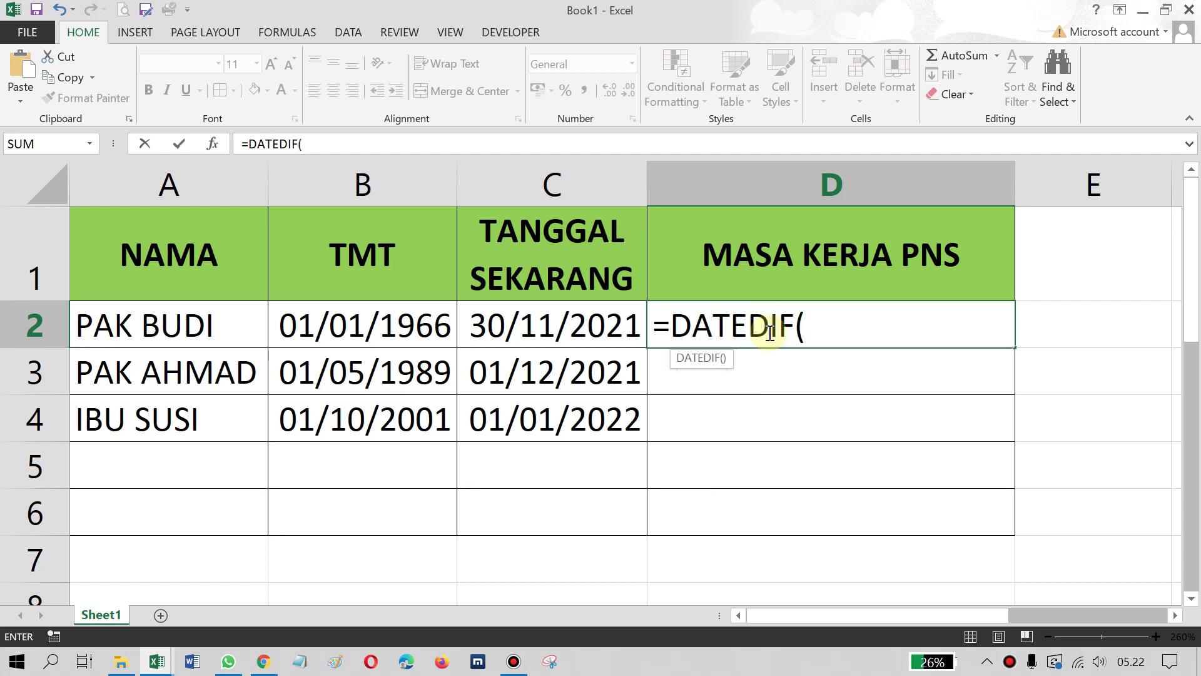
# Step: Complete D2 as =DATEDIF(B2;C2;"Y")&" Tahun " using B2 and C2 as dates
pyautogui.click(351, 325)
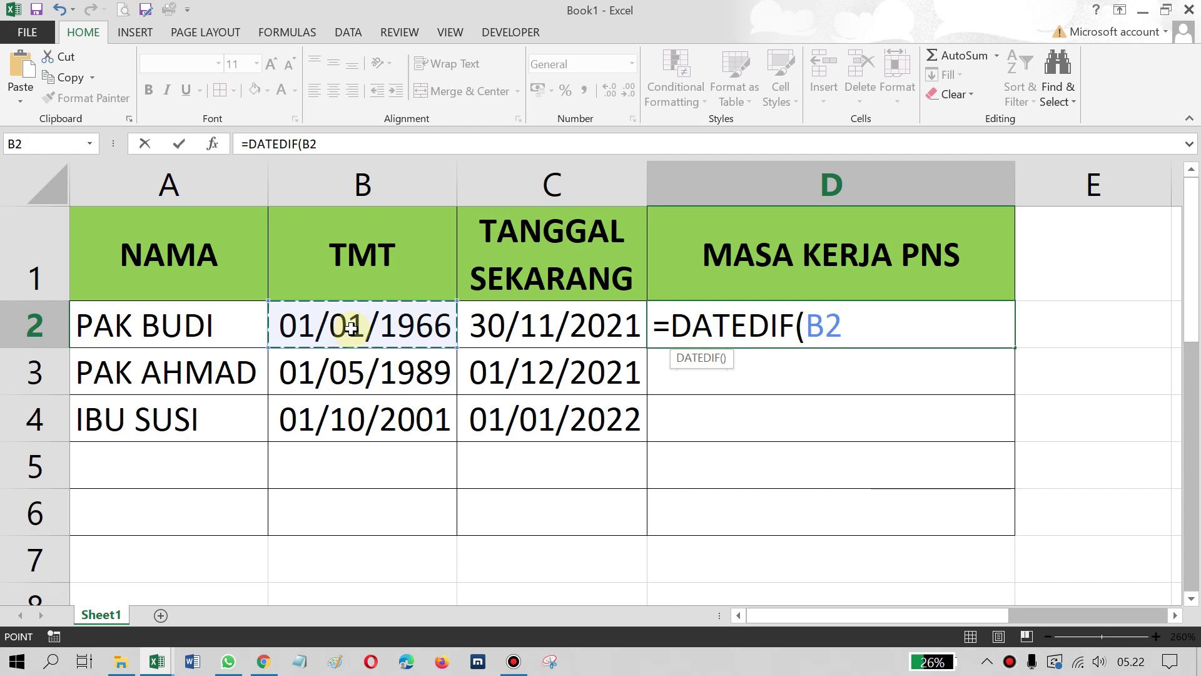
pyautogui.write(';')
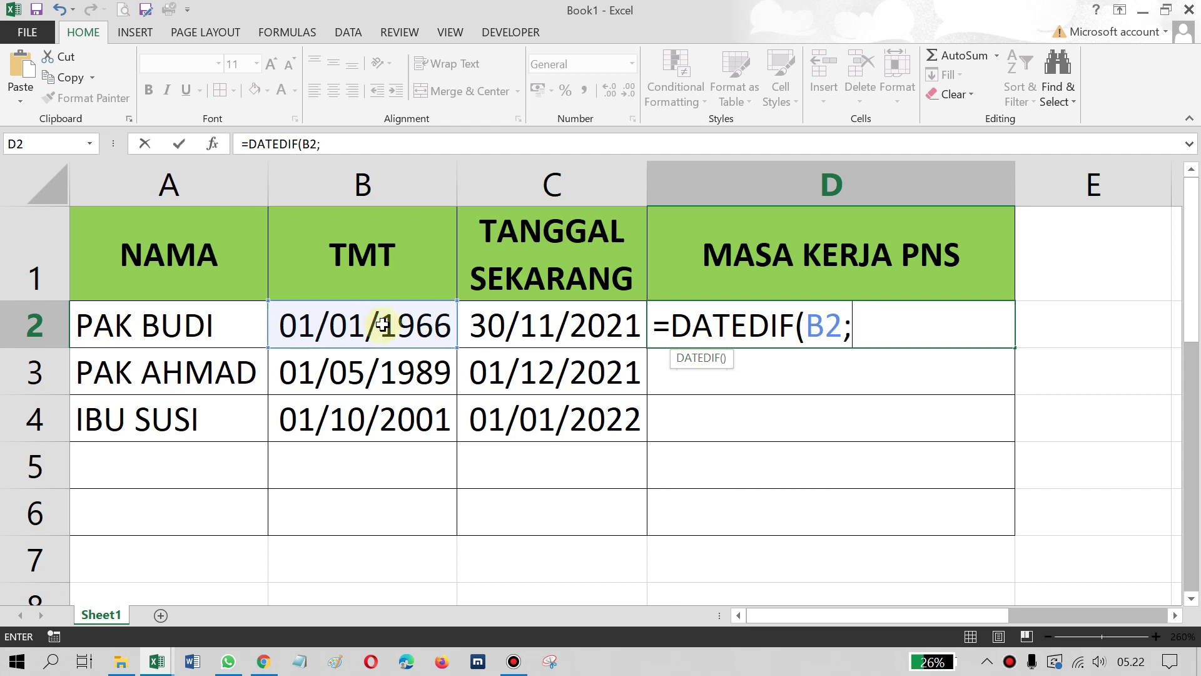
pyautogui.click(541, 331)
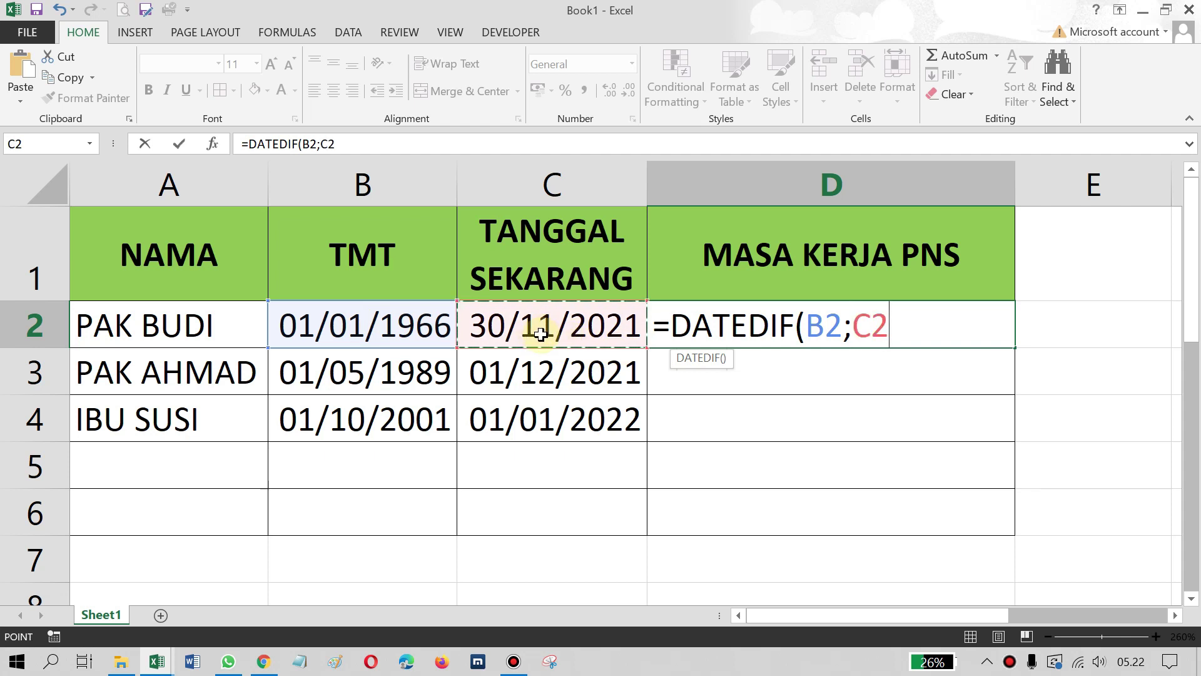
pyautogui.write(';')
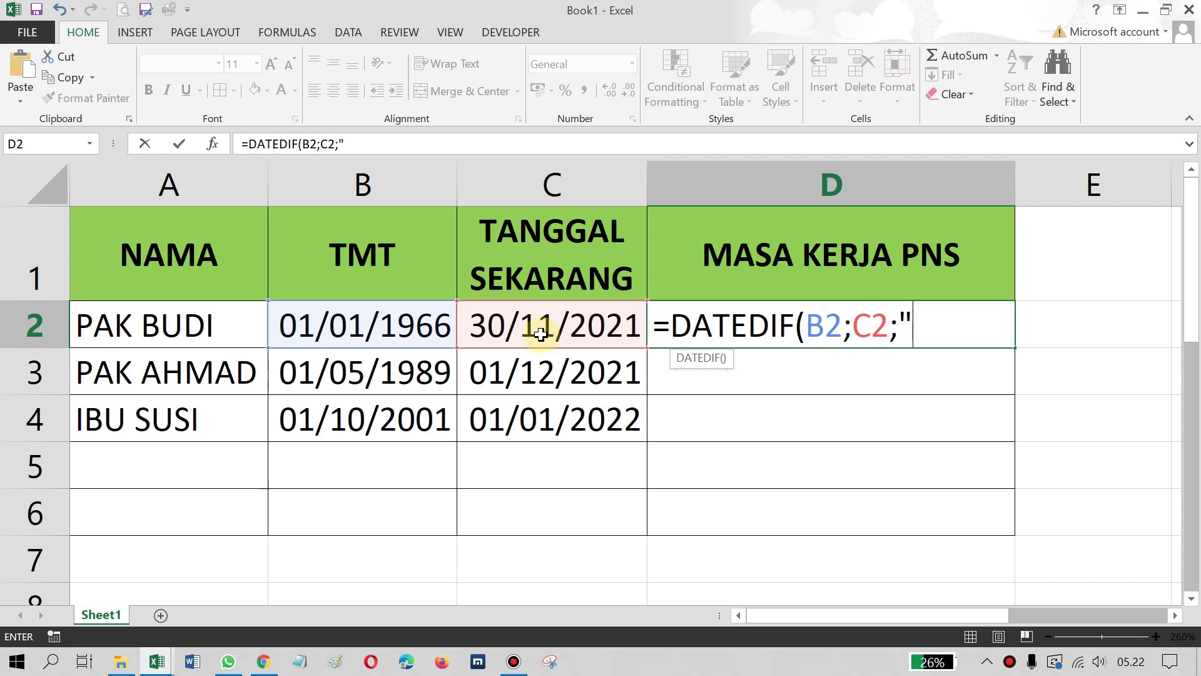
pyautogui.write('Y"')
pyautogui.write(')')
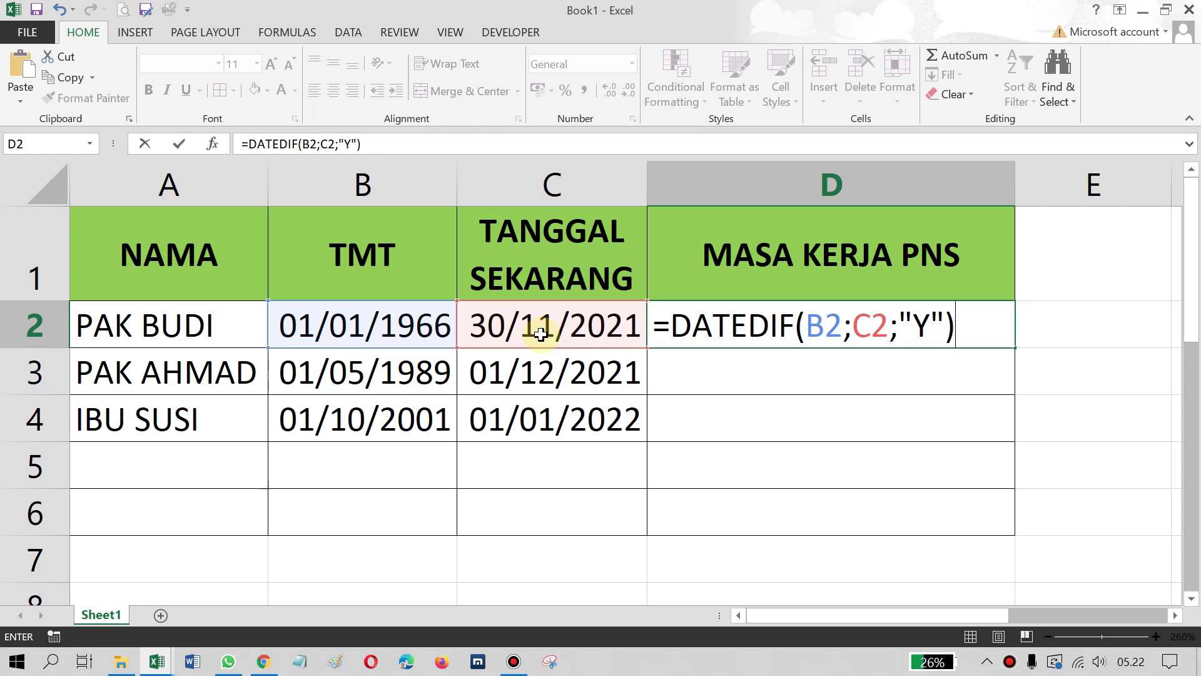
pyautogui.write('&')
pyautogui.write('"')
pyautogui.write(' T')
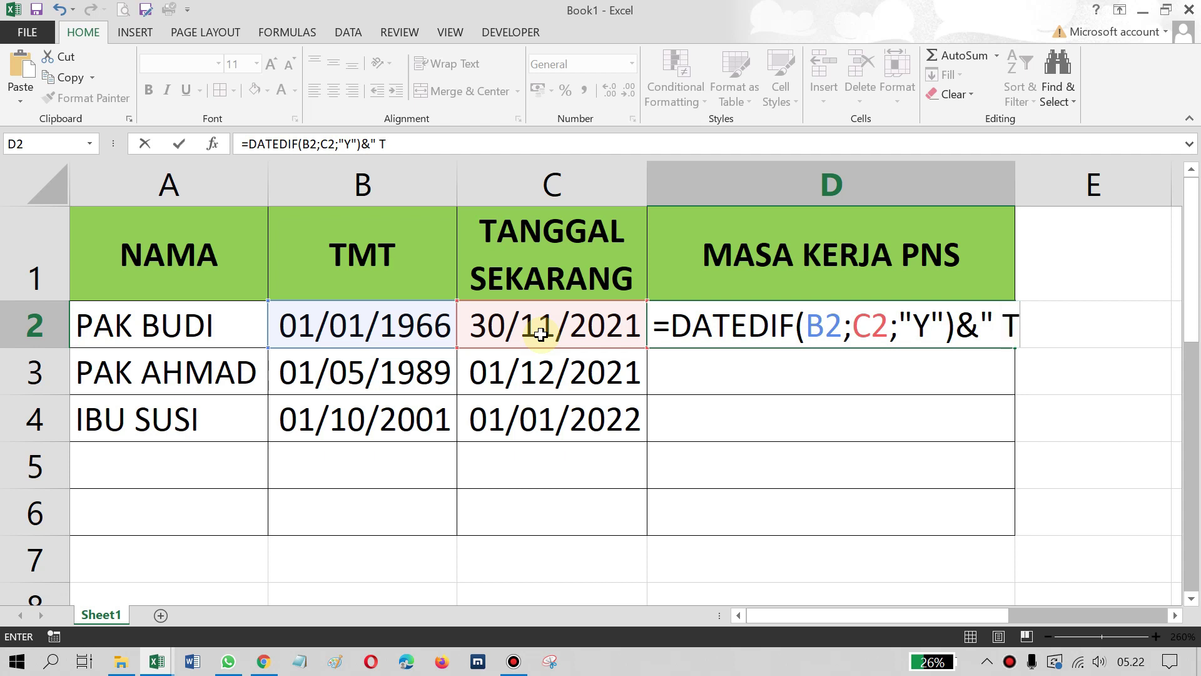
pyautogui.write('ahu')
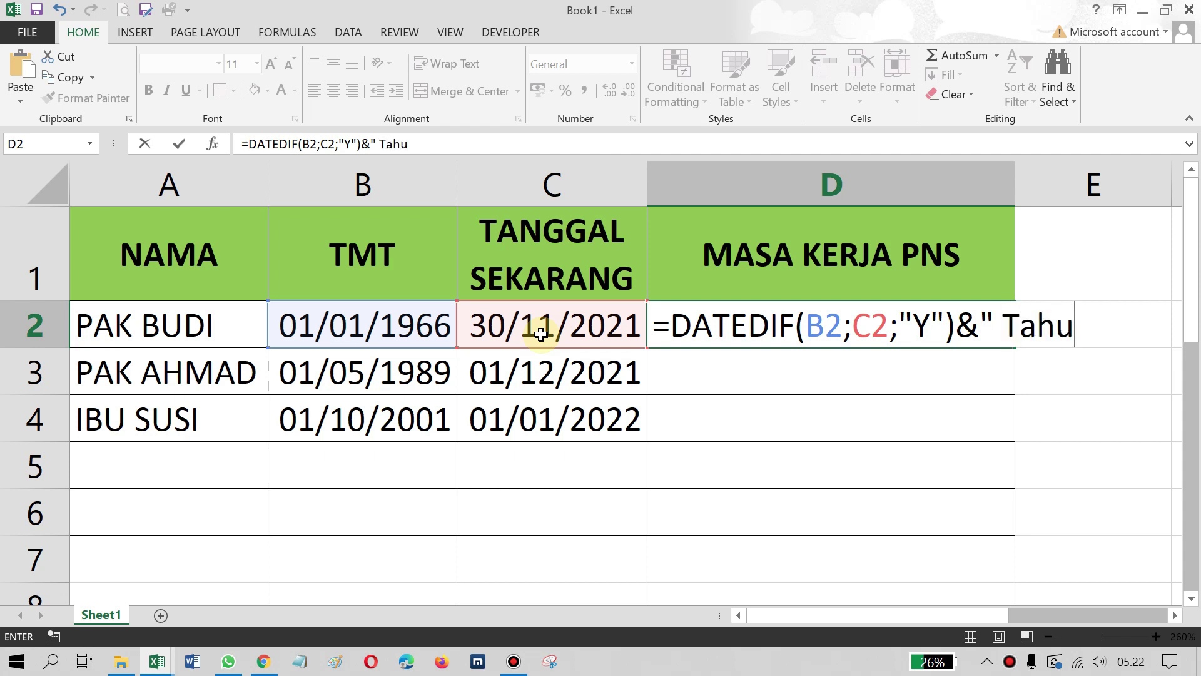
pyautogui.write('n')
pyautogui.write(' "')
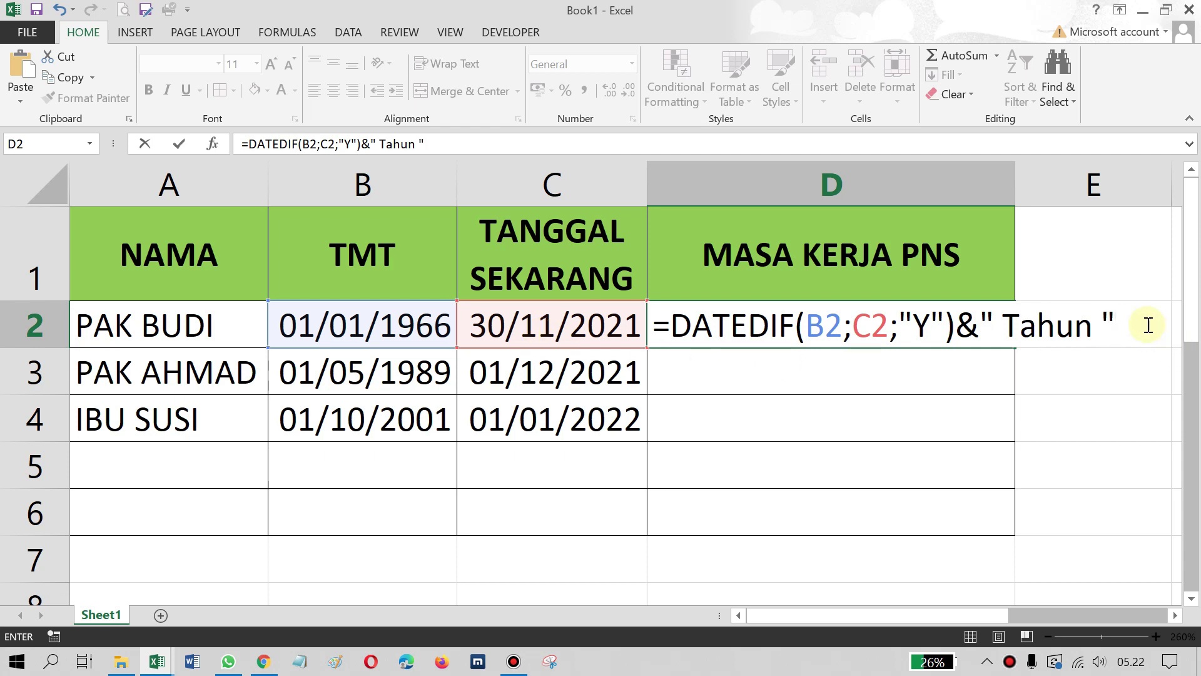
# Step: Select parts of D2's formula to review the Y unit and Tahun join
pyautogui.moveTo(1148, 323); pyautogui.dragTo(627, 323)
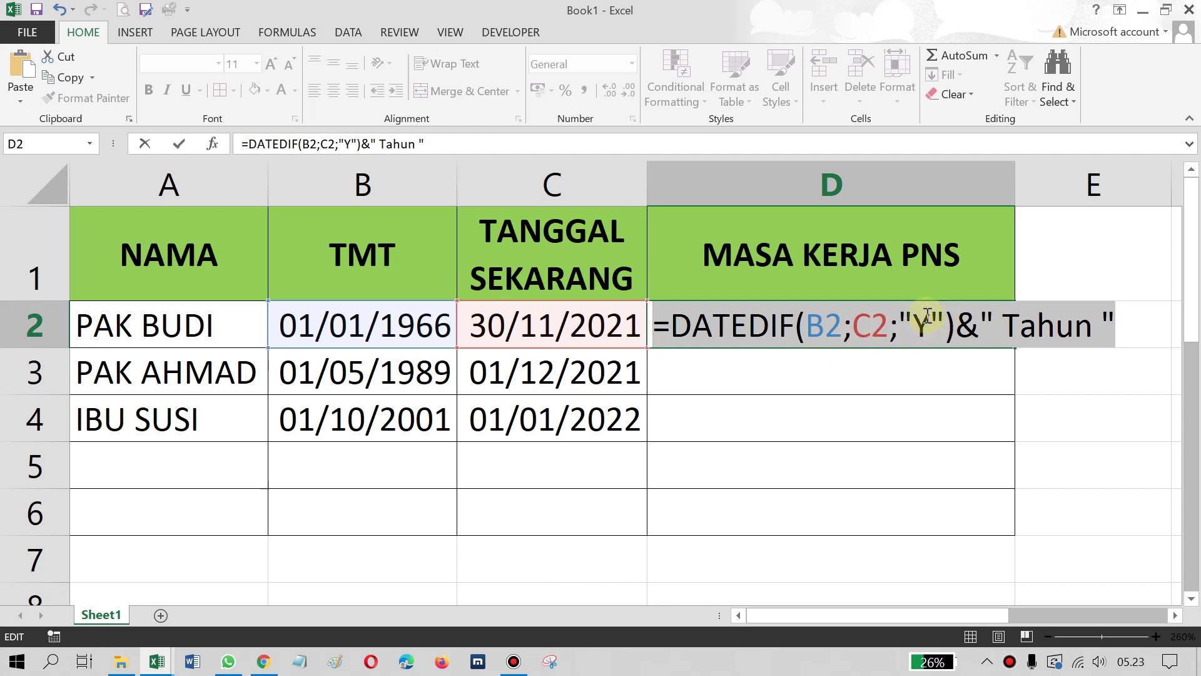
pyautogui.doubleClick(923, 327)
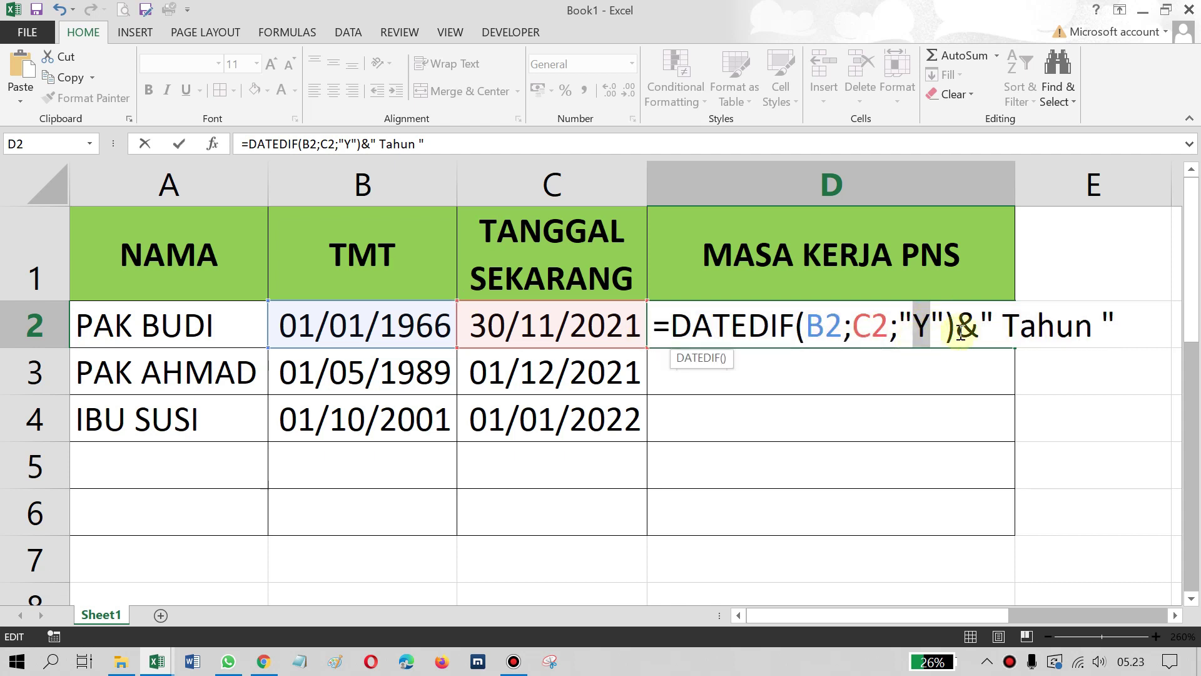
pyautogui.moveTo(957, 327); pyautogui.dragTo(1140, 323)
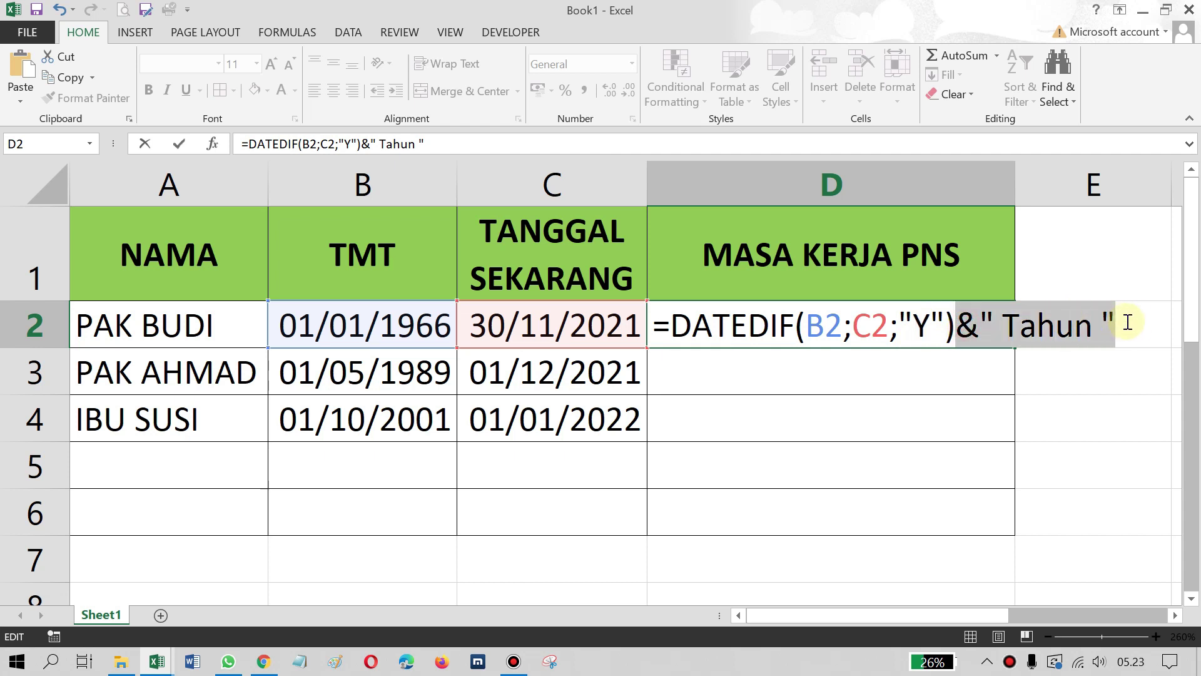
pyautogui.click(1004, 326)
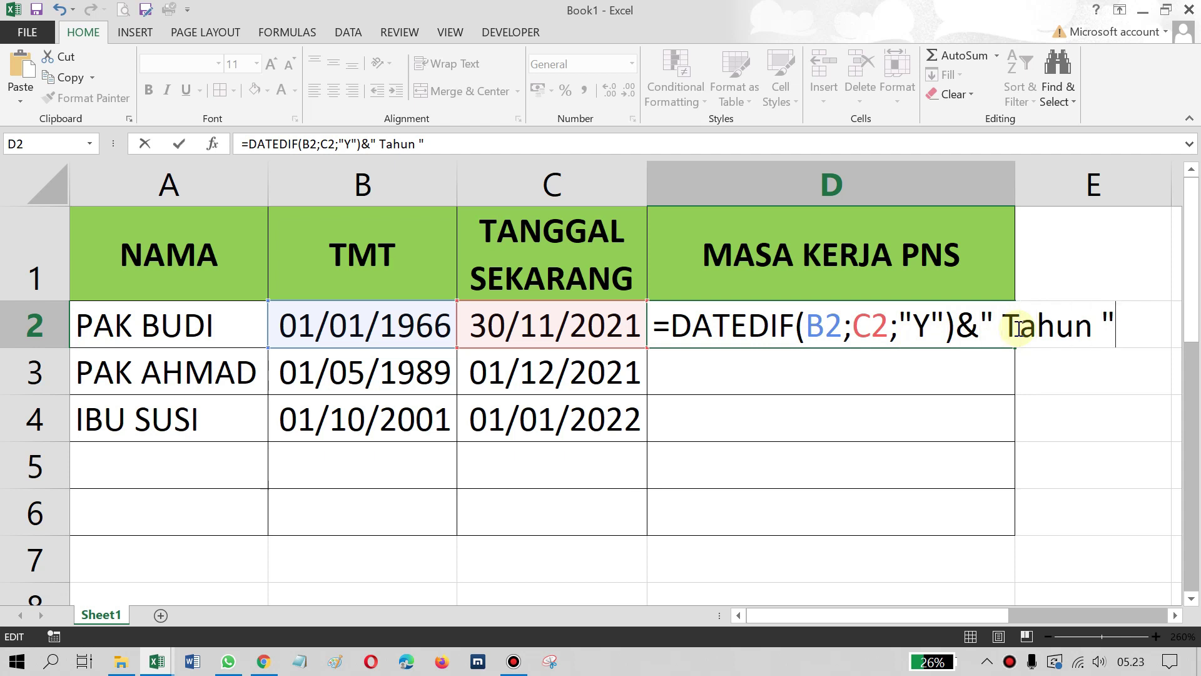
pyautogui.press('Return')
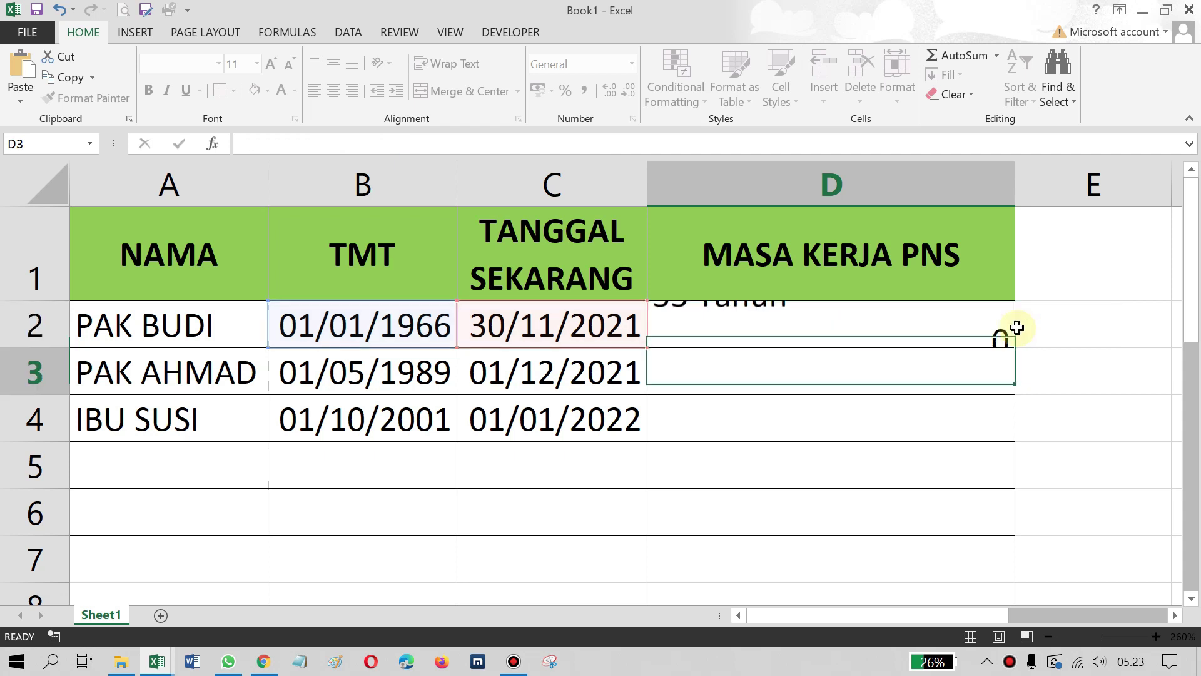
pyautogui.click(768, 330)
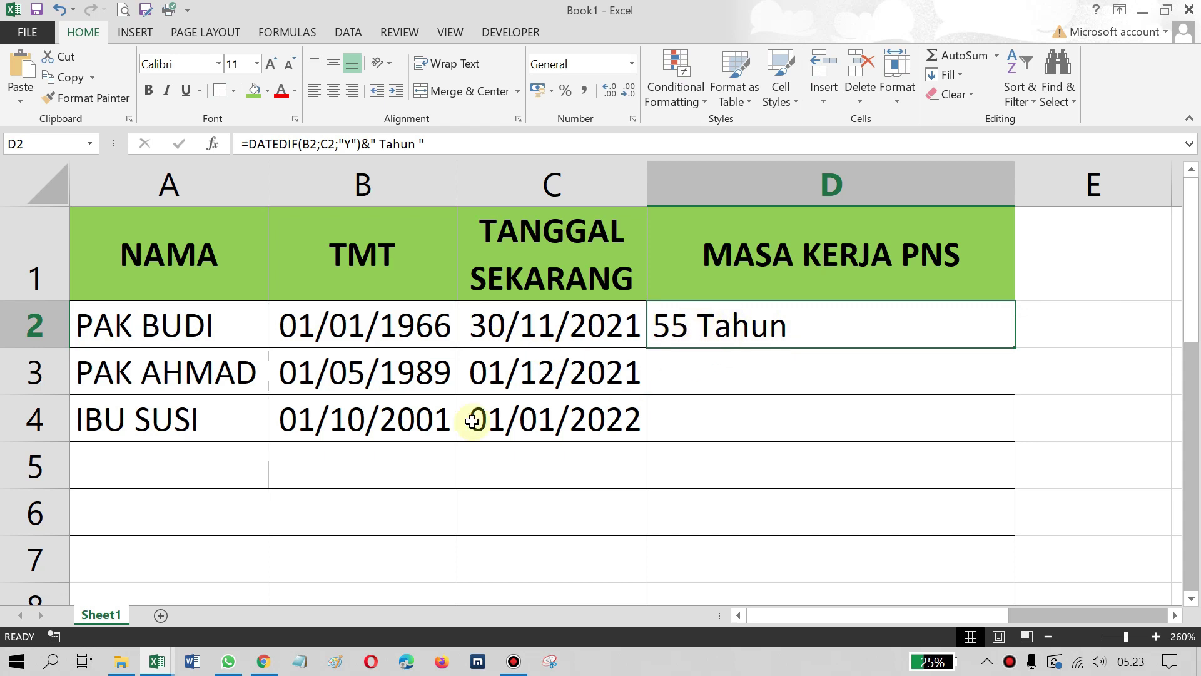
pyautogui.doubleClick(719, 331)
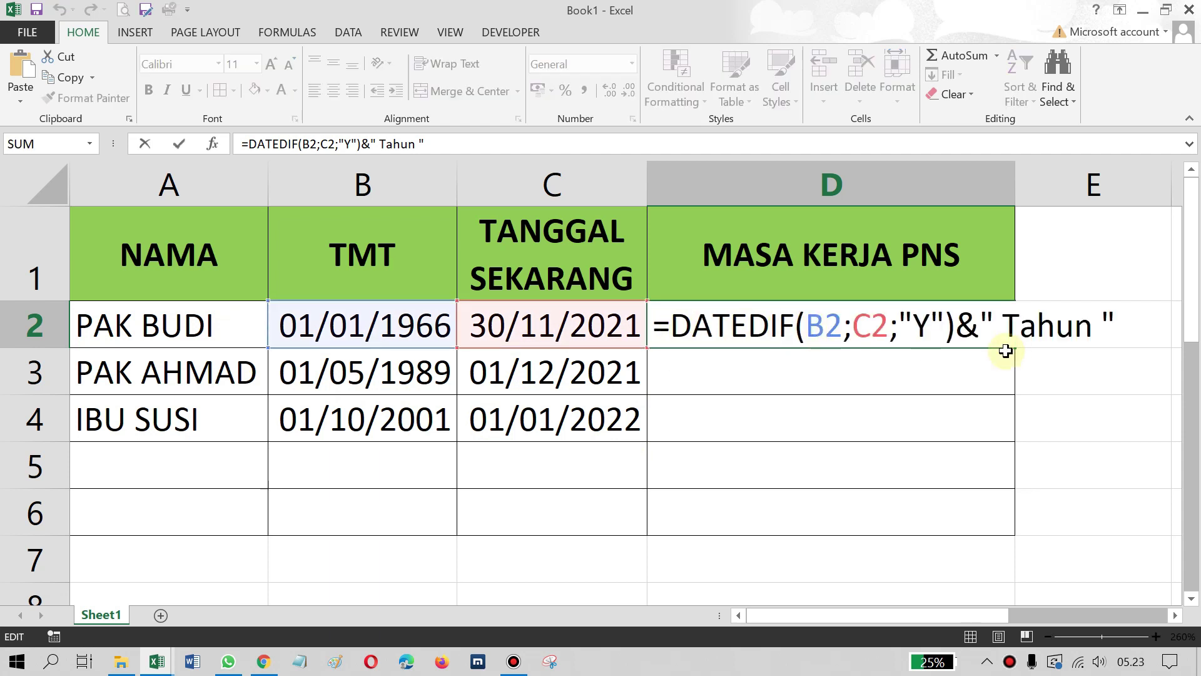
pyautogui.press('Return')
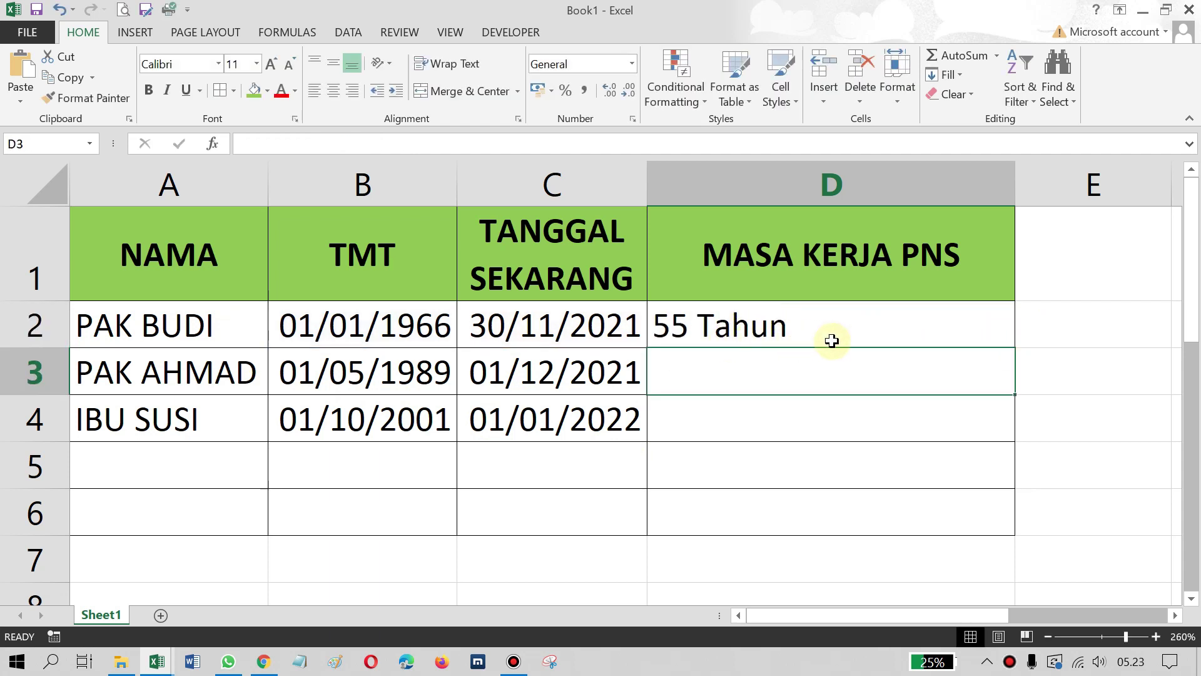
pyautogui.click(750, 334)
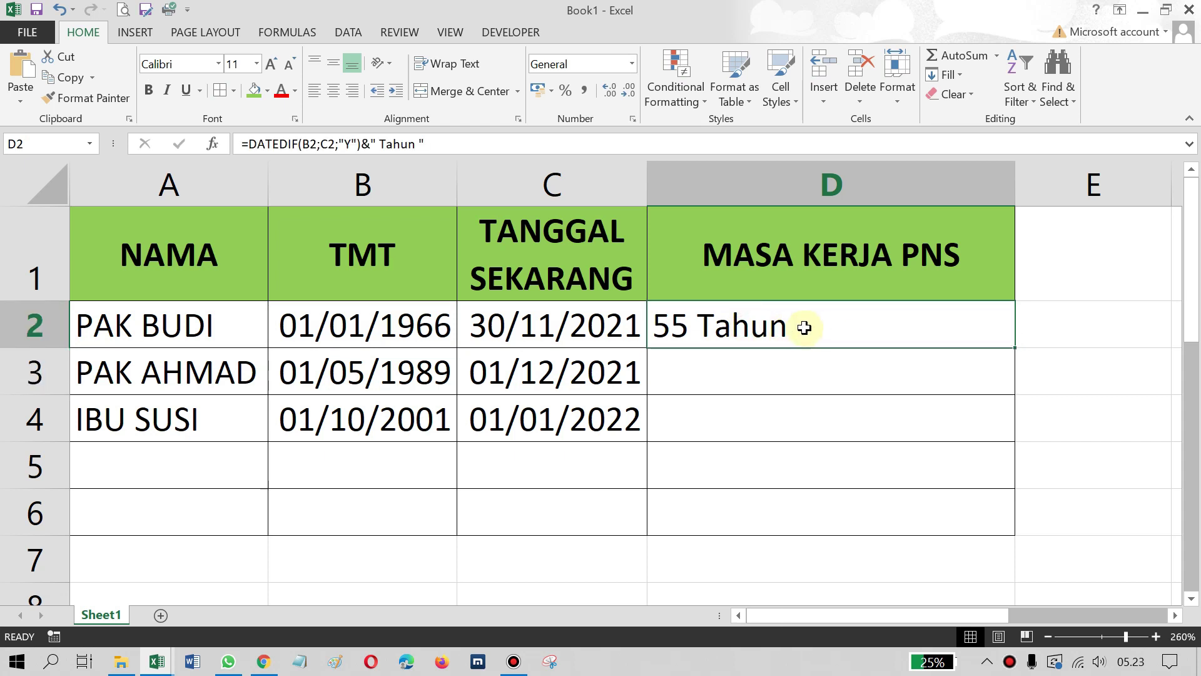
# Step: Copy D2's DATEDIF years part and append a duplicate after an &
pyautogui.doubleClick(762, 327)
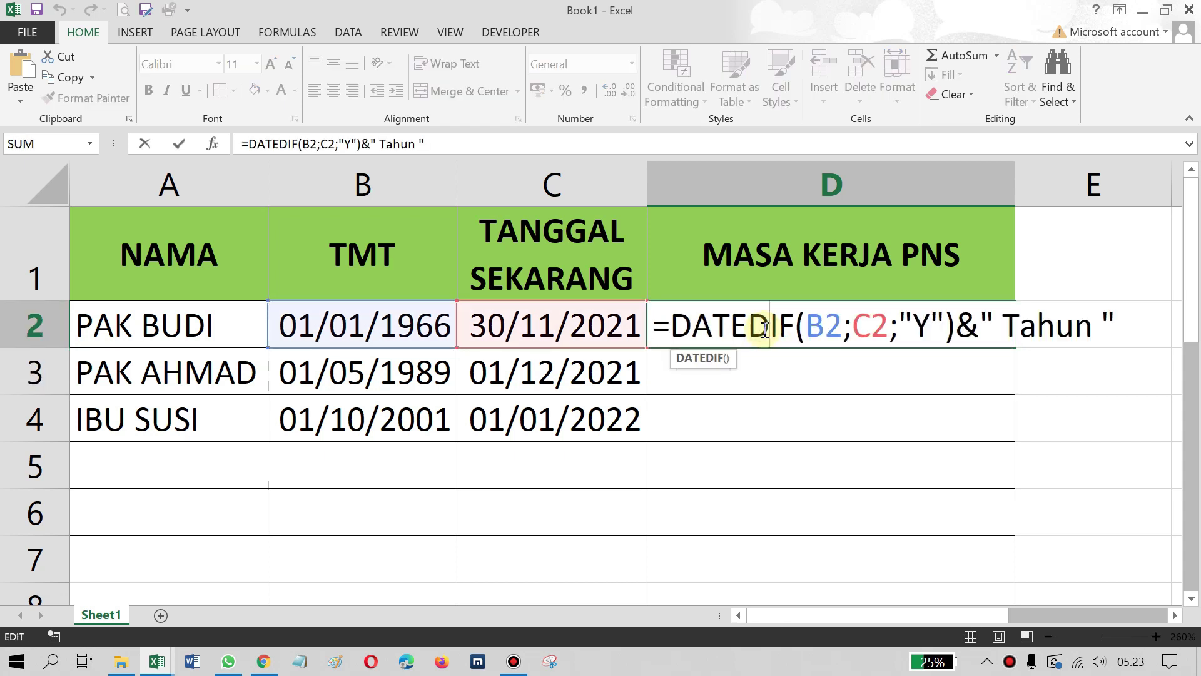
pyautogui.moveTo(1137, 326); pyautogui.dragTo(678, 324)
pyautogui.hotkey('ctrl', 'c')
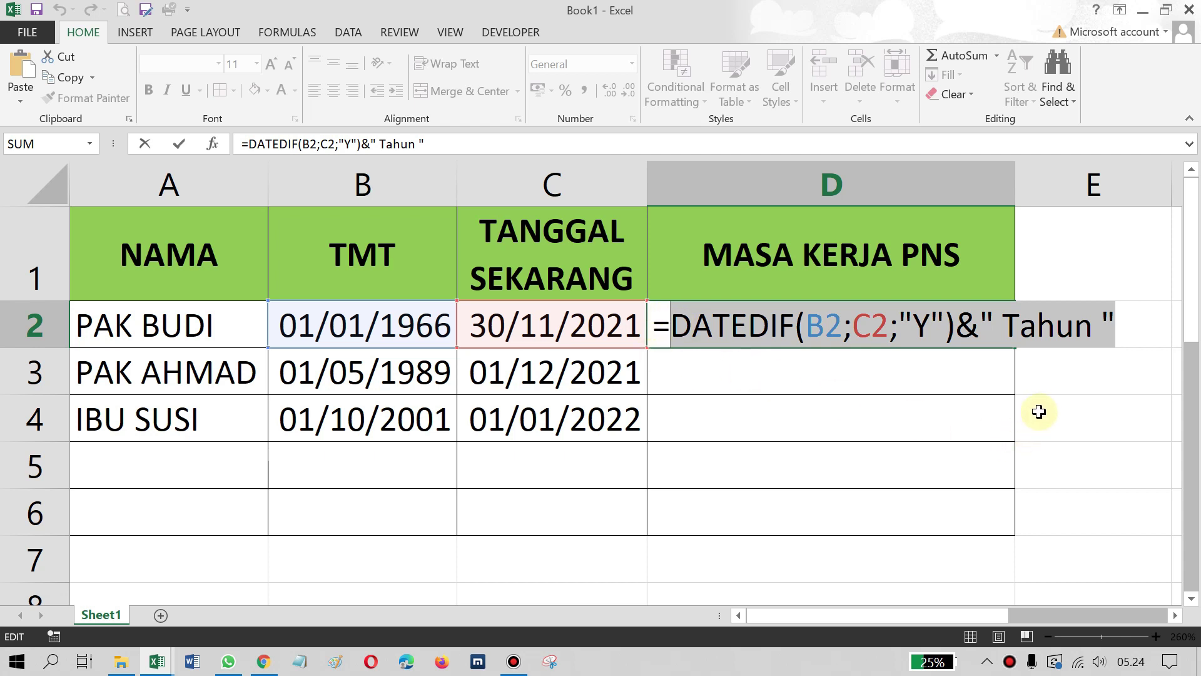
pyautogui.click(1123, 326)
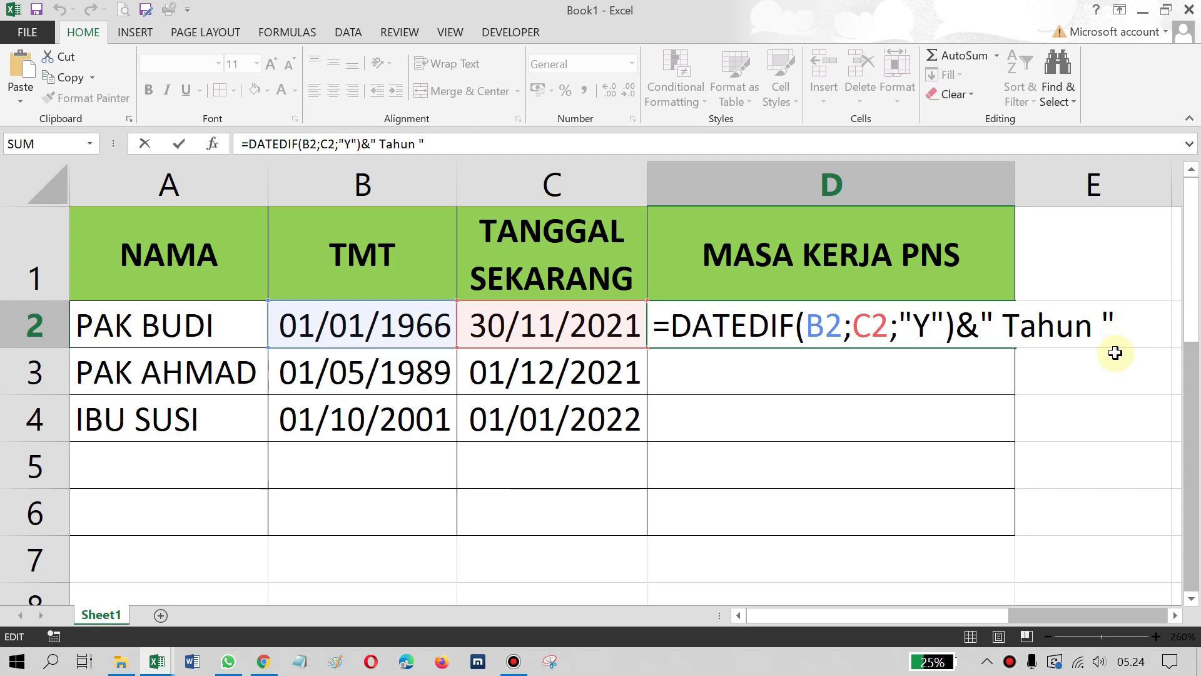
pyautogui.write('&')
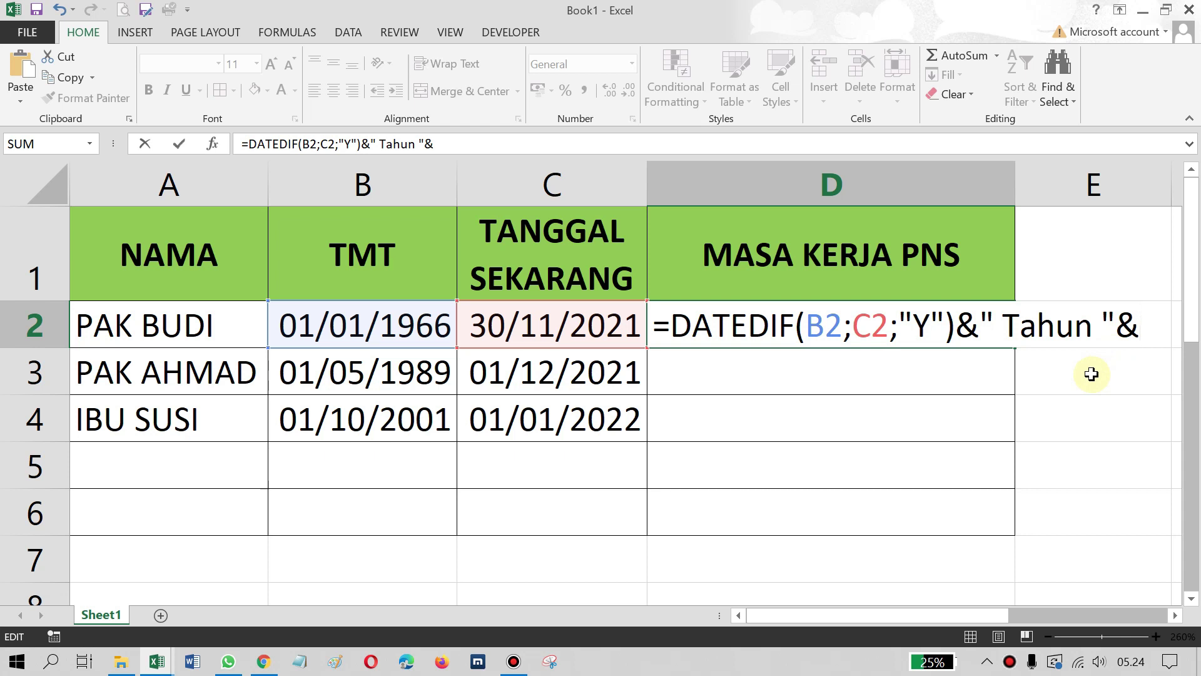
pyautogui.rightClick(1143, 326)
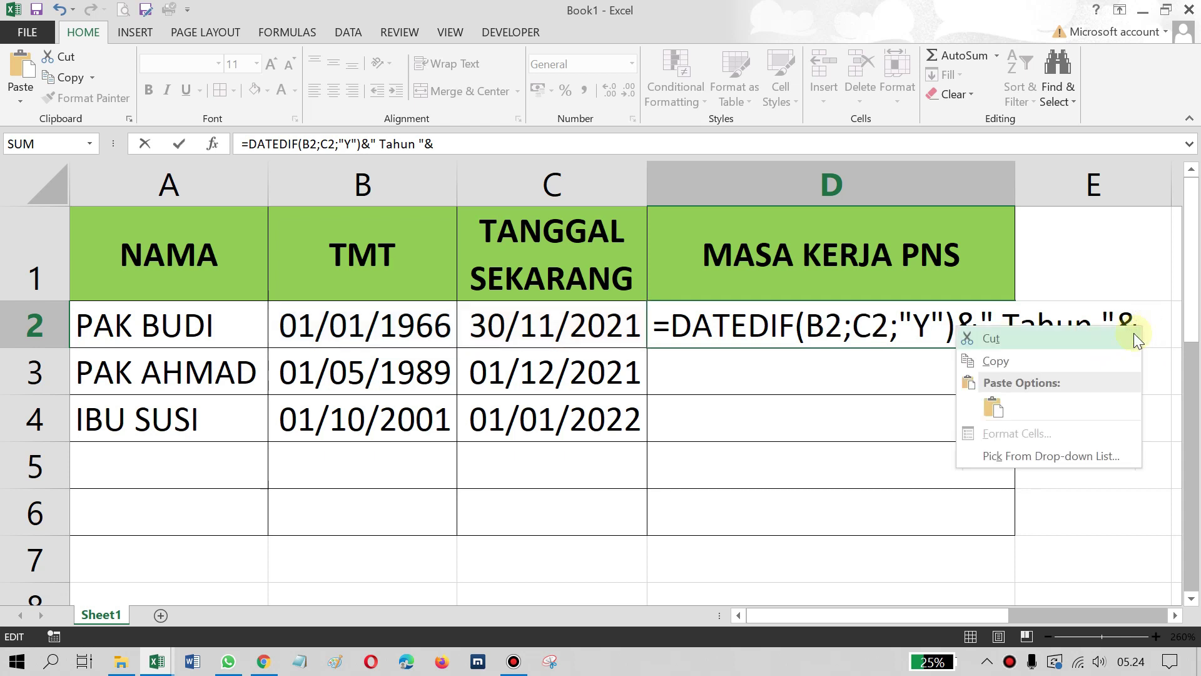
pyautogui.click(991, 403)
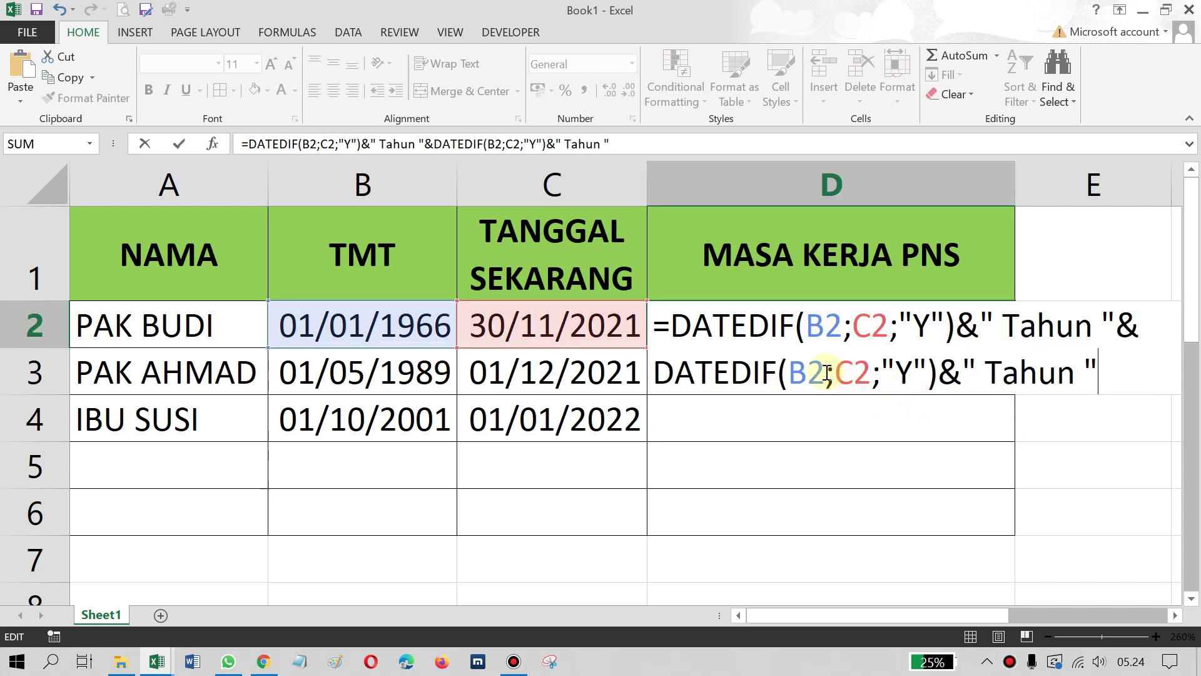
# Step: Change the second part's unit to "YM" and its label to Bulan, then commit
pyautogui.click(905, 372)
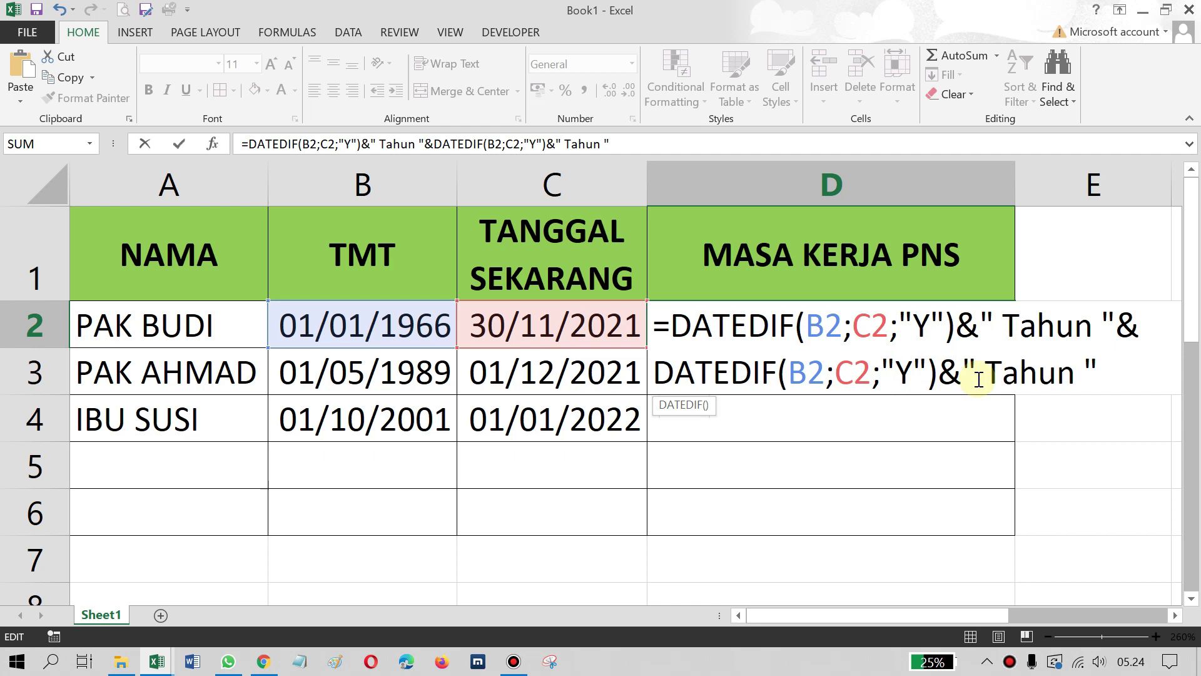
pyautogui.write('M')
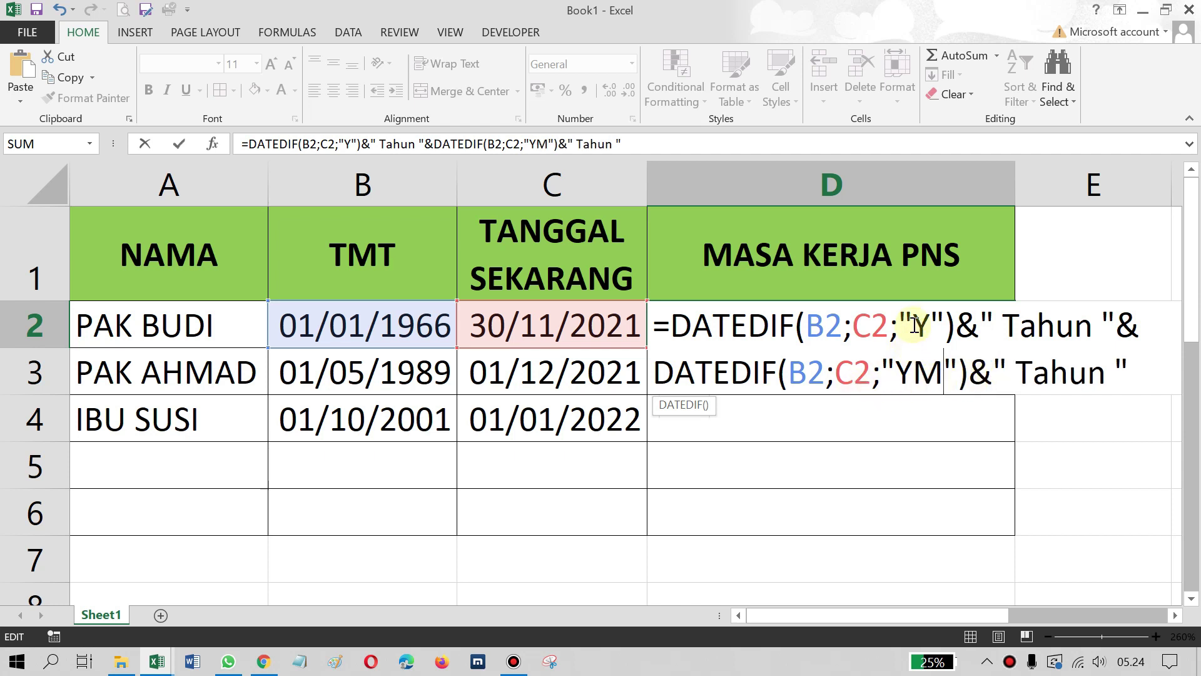
pyautogui.moveTo(910, 326); pyautogui.dragTo(930, 323)
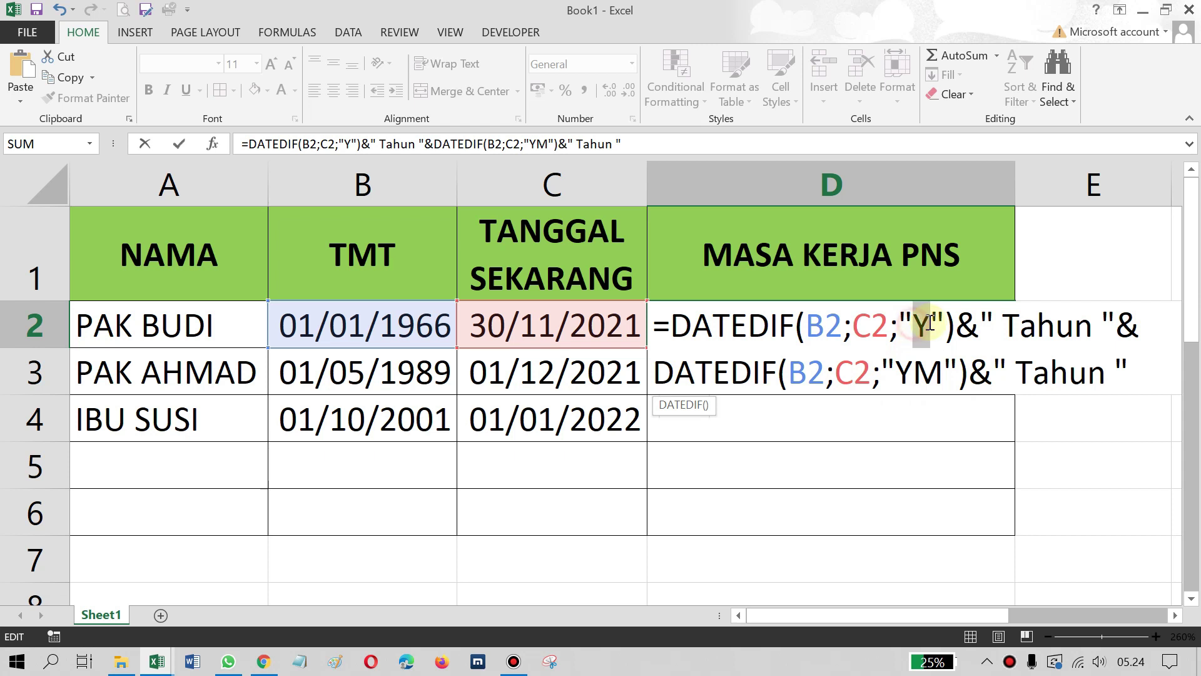
pyautogui.doubleClick(907, 373)
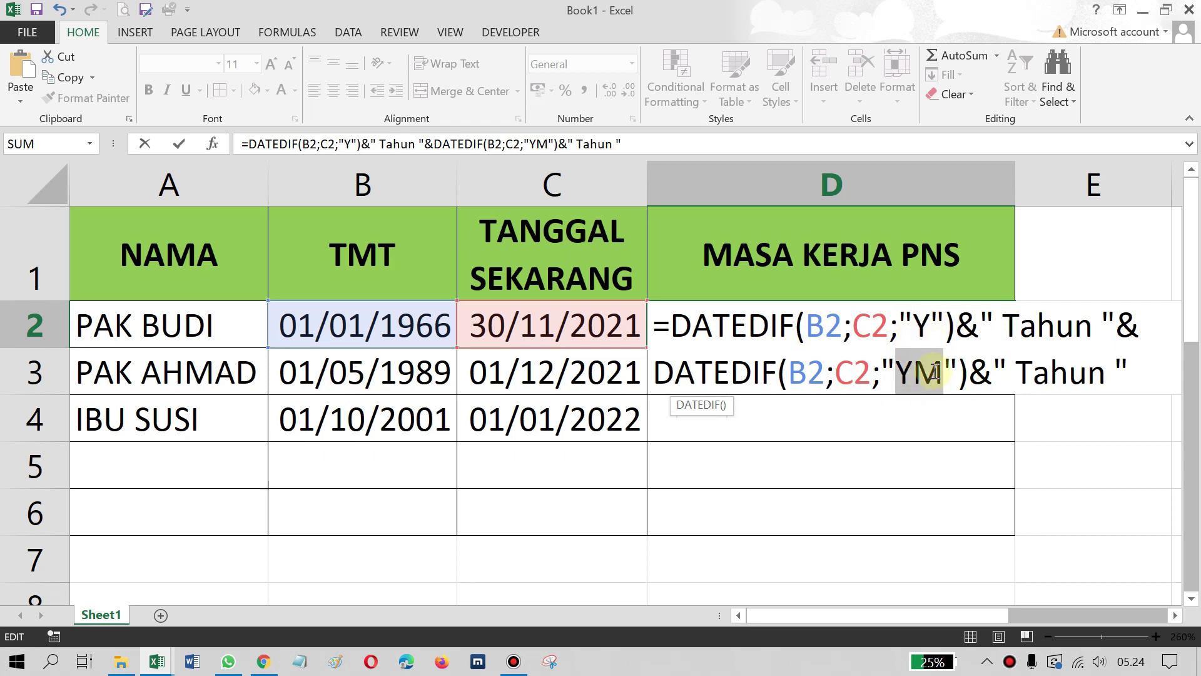
pyautogui.click(899, 373)
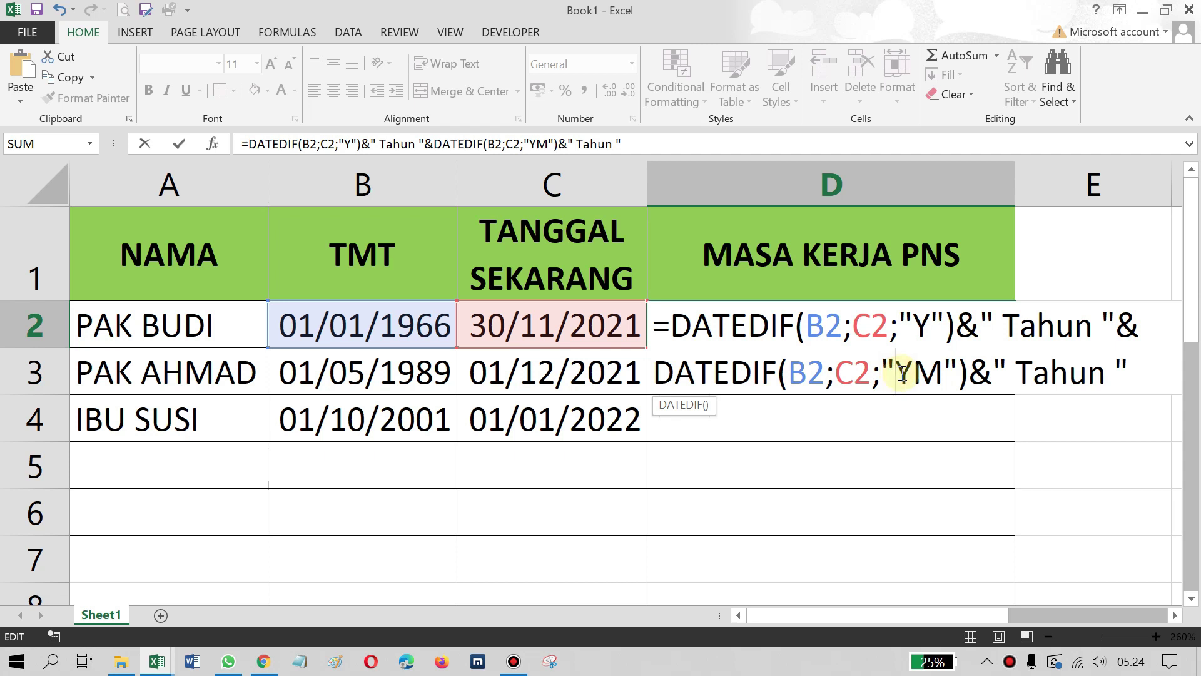
pyautogui.doubleClick(907, 373)
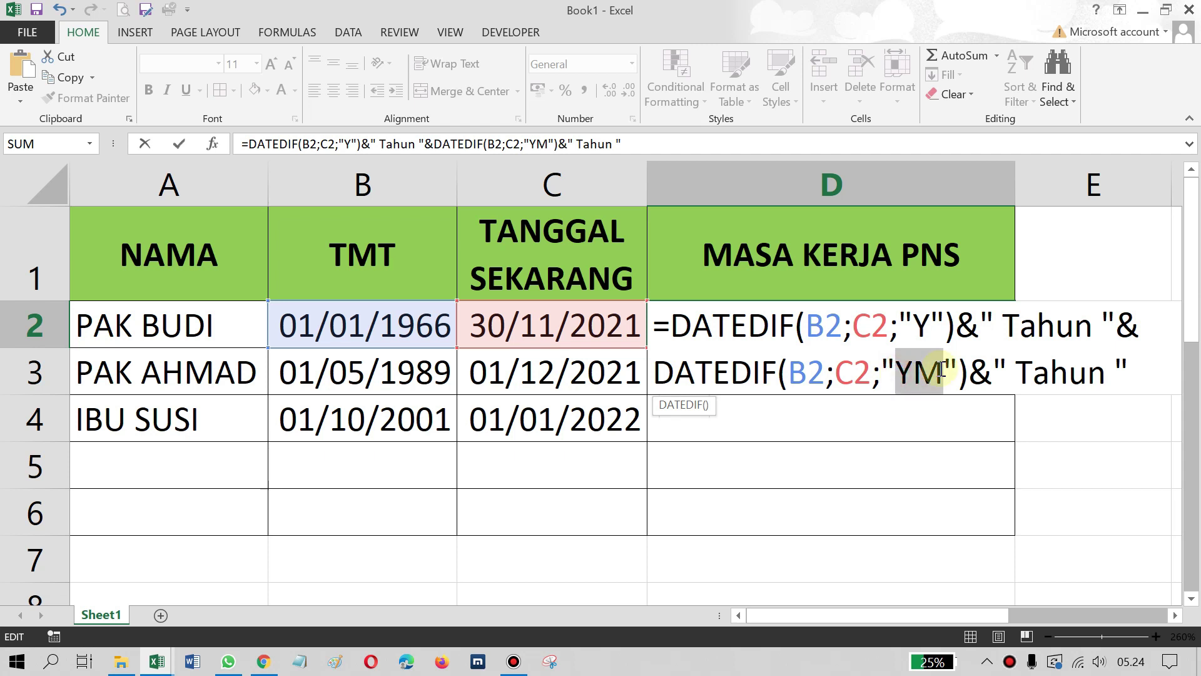
pyautogui.moveTo(1021, 373); pyautogui.dragTo(1106, 373)
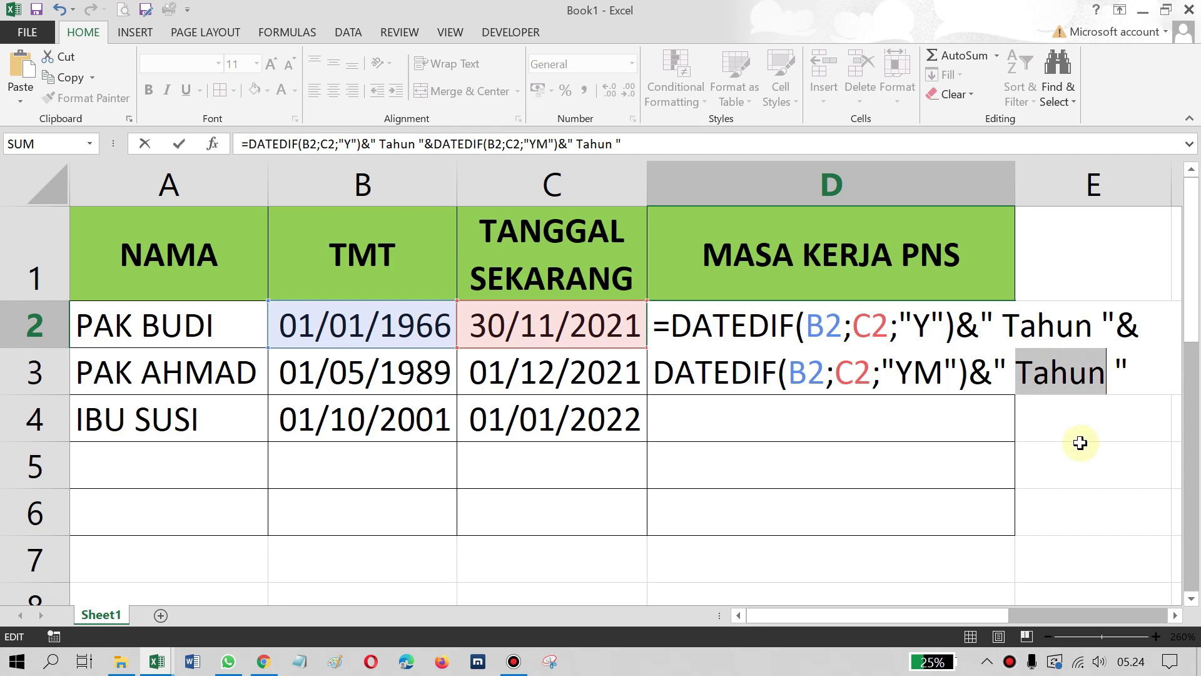
pyautogui.write('Bulan')
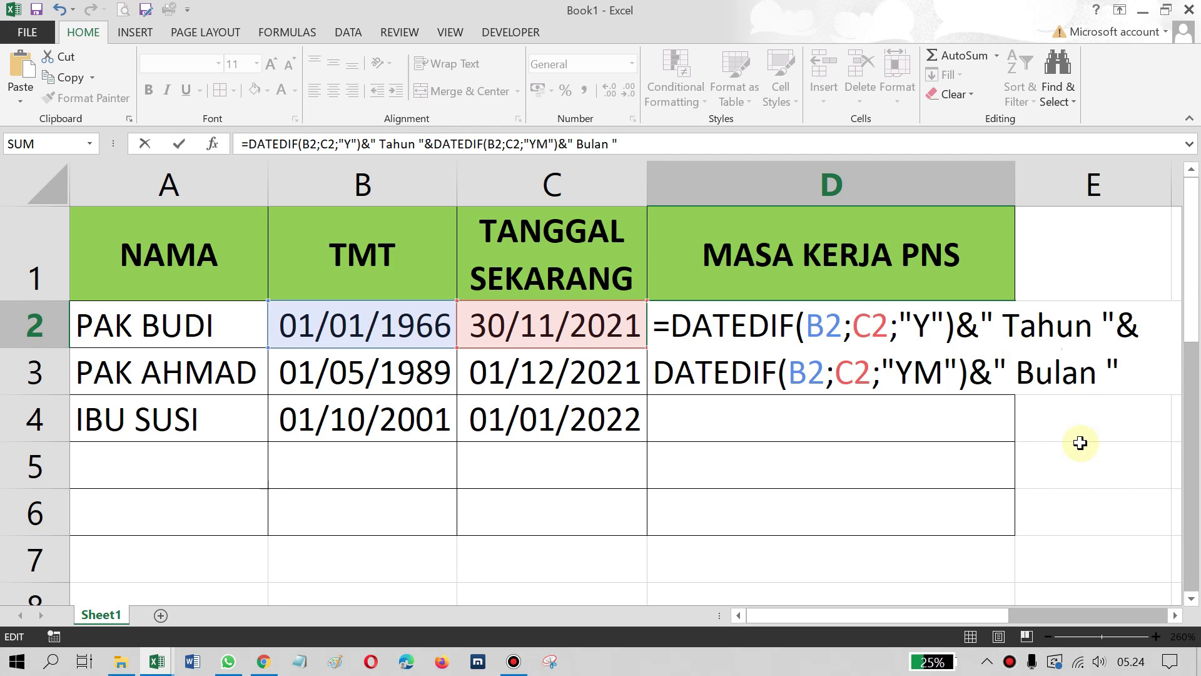
pyautogui.press('Return')
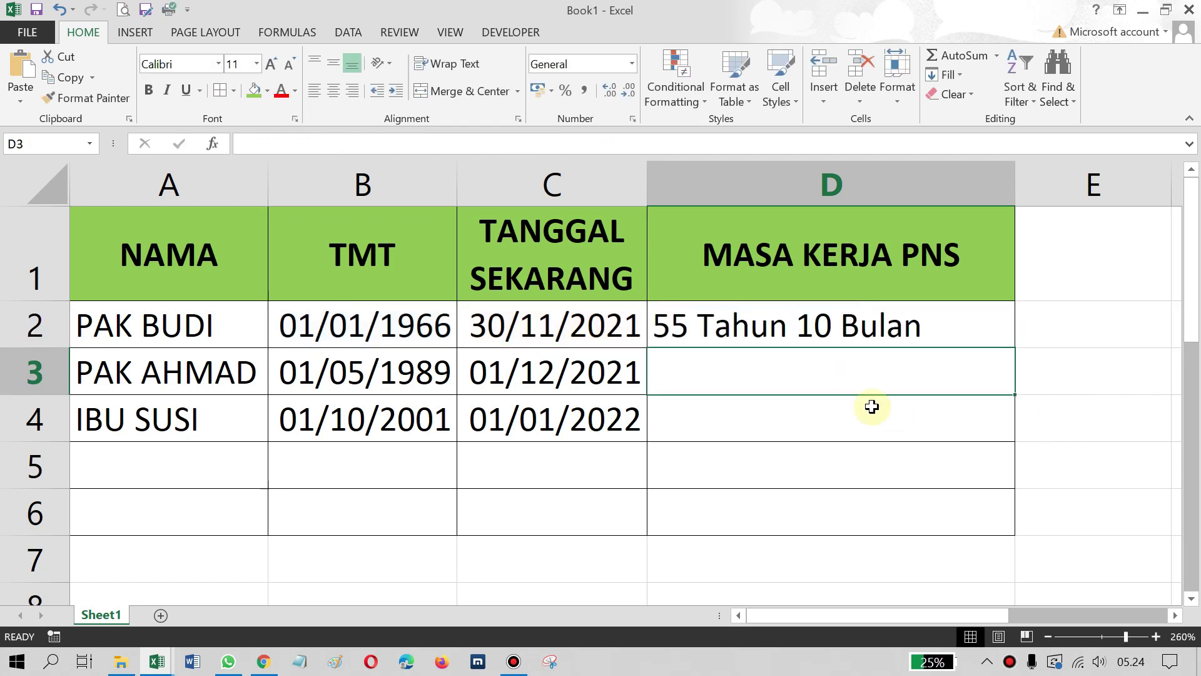
pyautogui.click(177, 338)
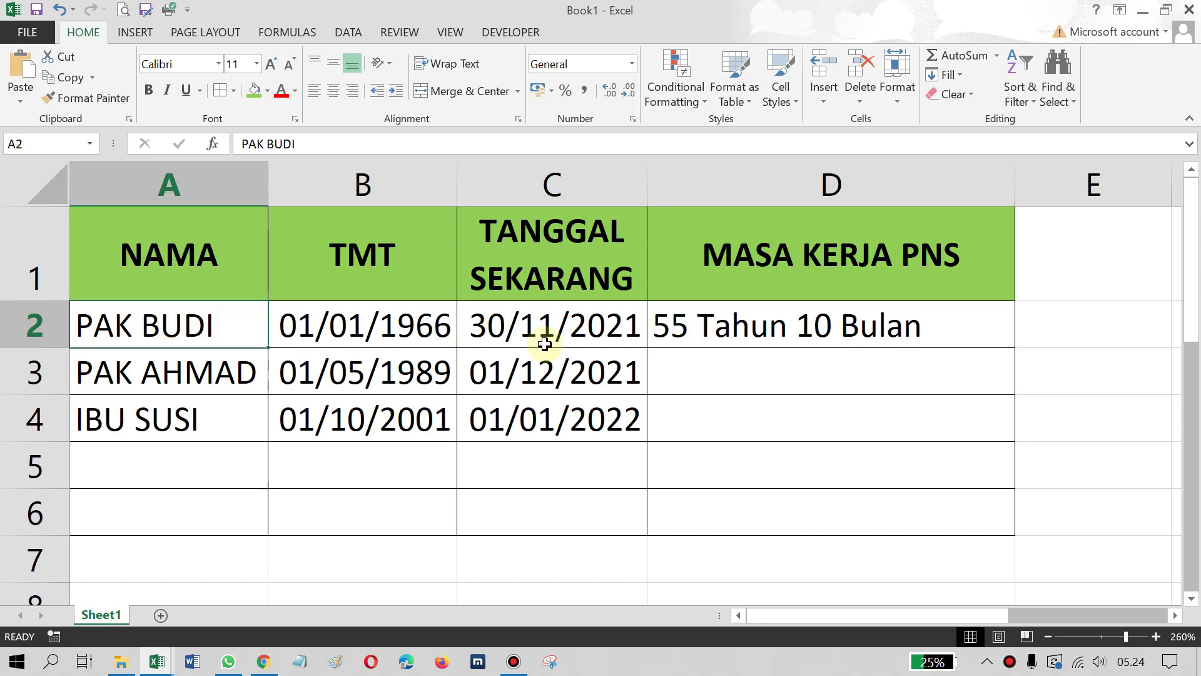
pyautogui.click(688, 327)
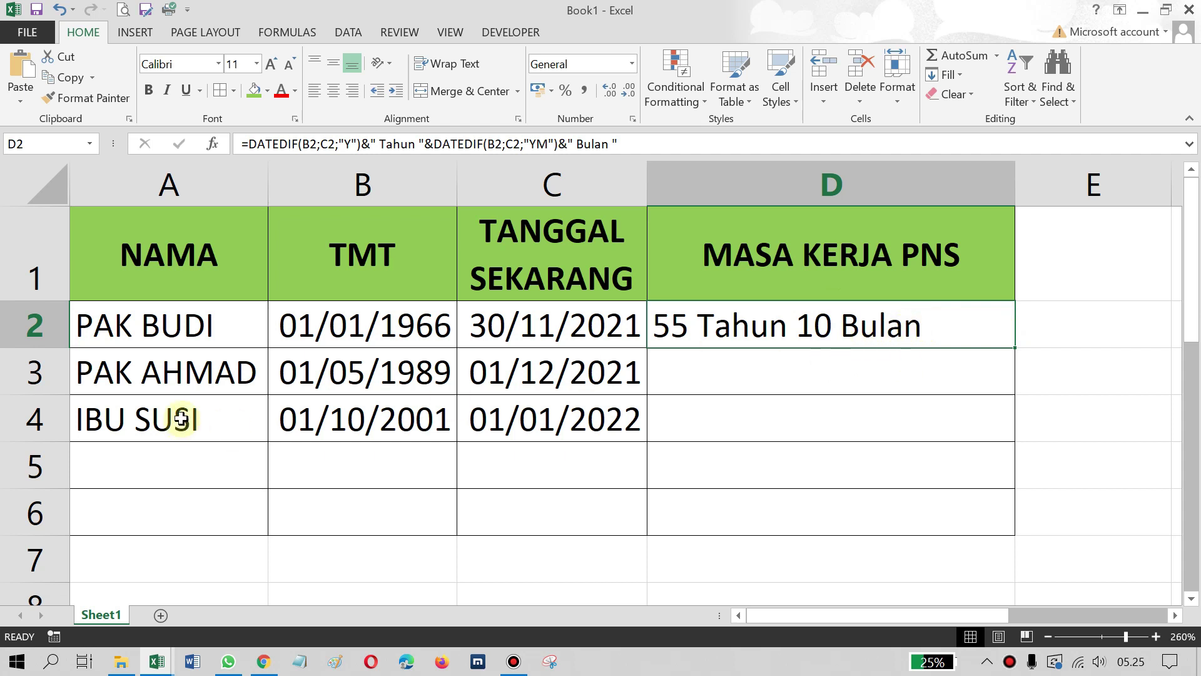
pyautogui.doubleClick(792, 371)
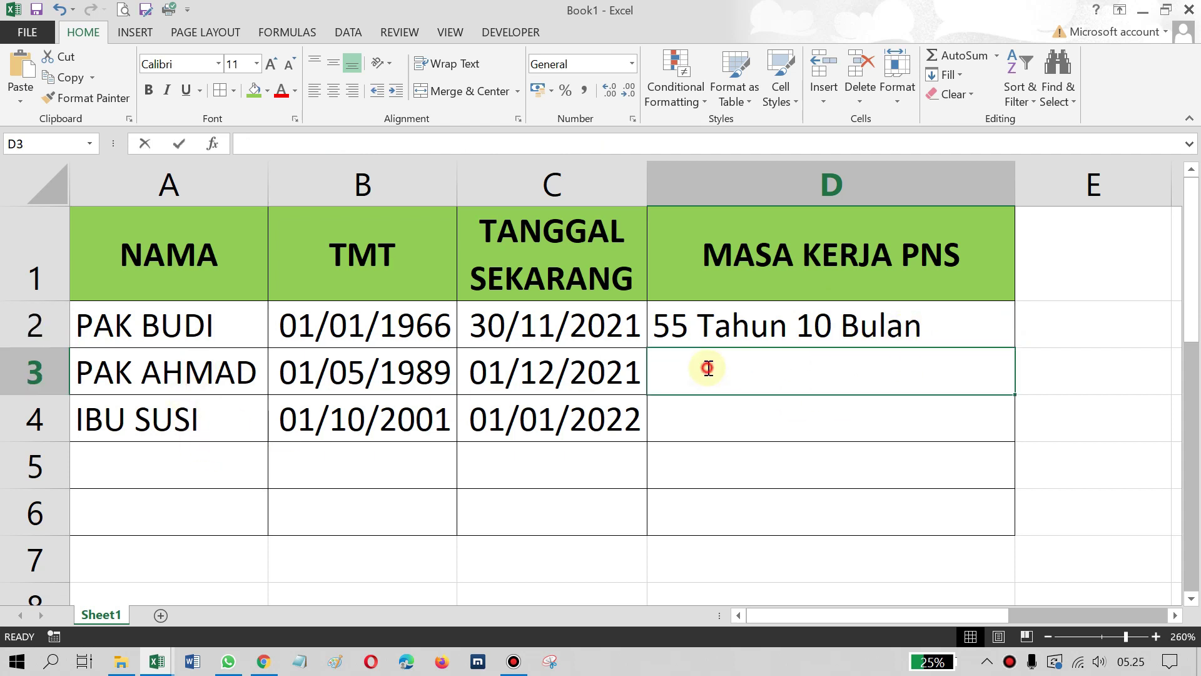
pyautogui.write('=')
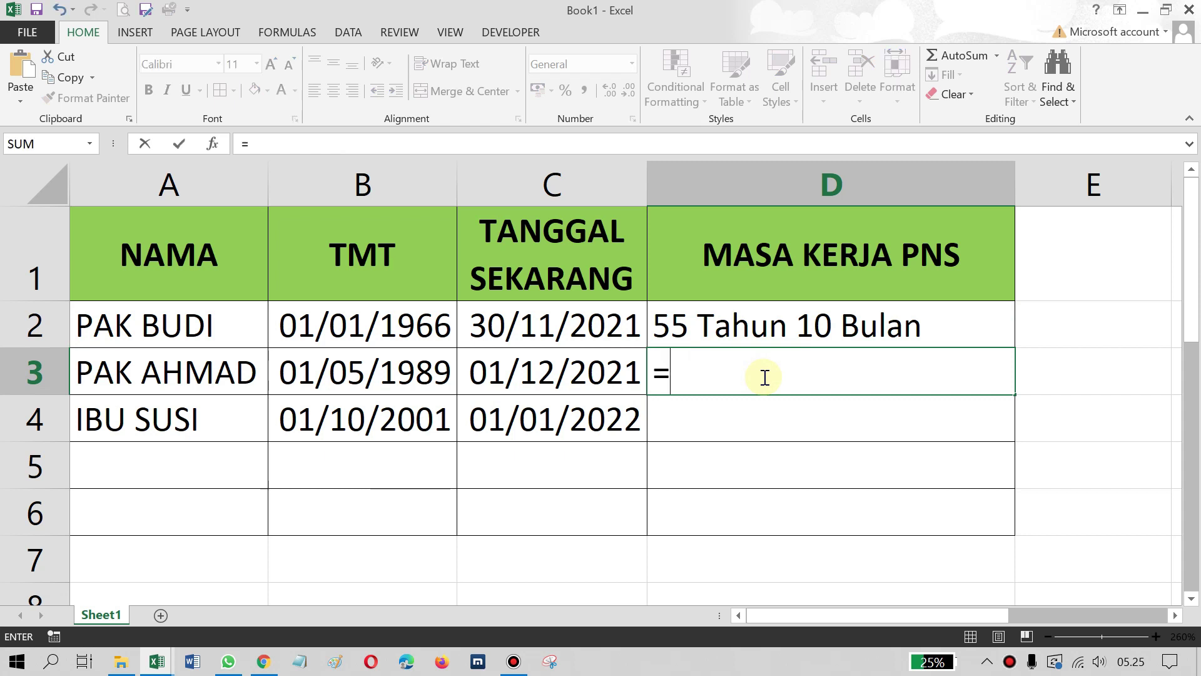
pyautogui.write('date')
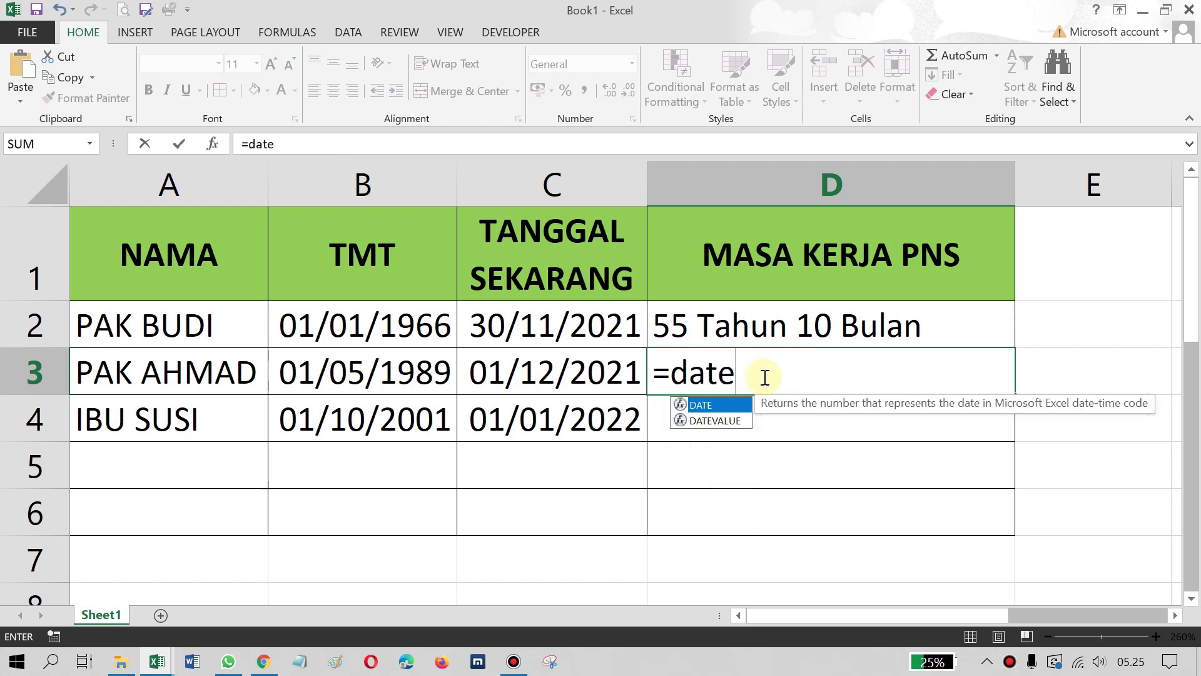
pyautogui.write('dif')
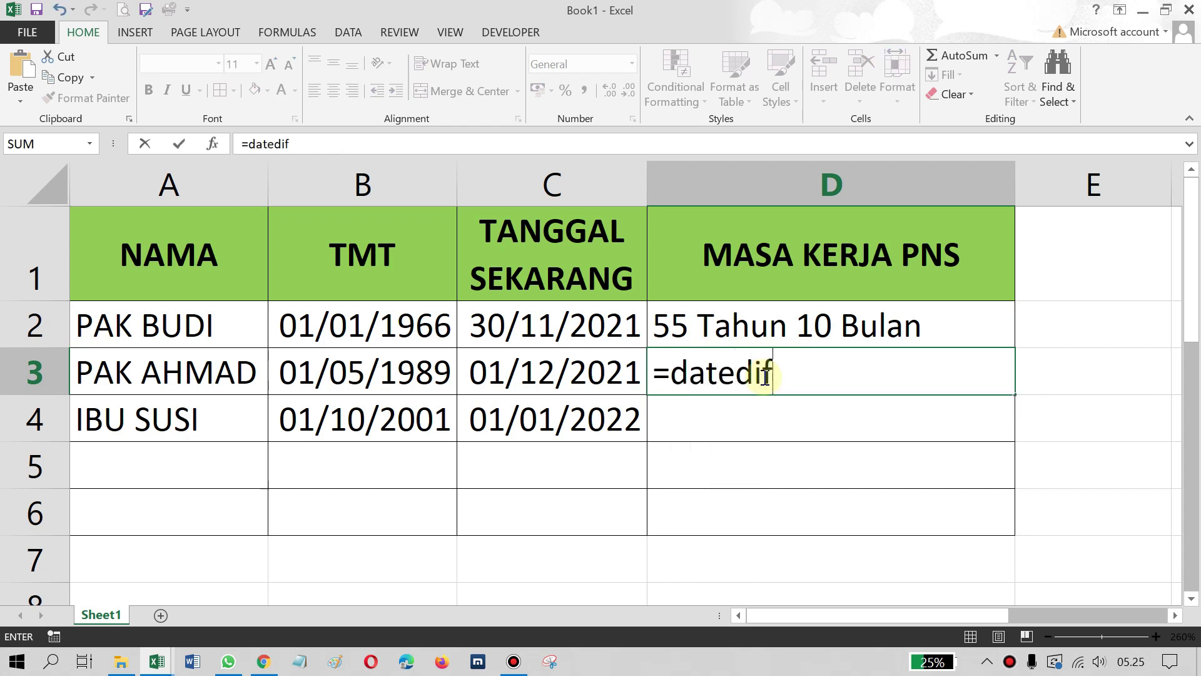
pyautogui.press('BackSpace')
pyautogui.press('BackSpace')
pyautogui.press('BackSpace')
pyautogui.press('BackSpace')
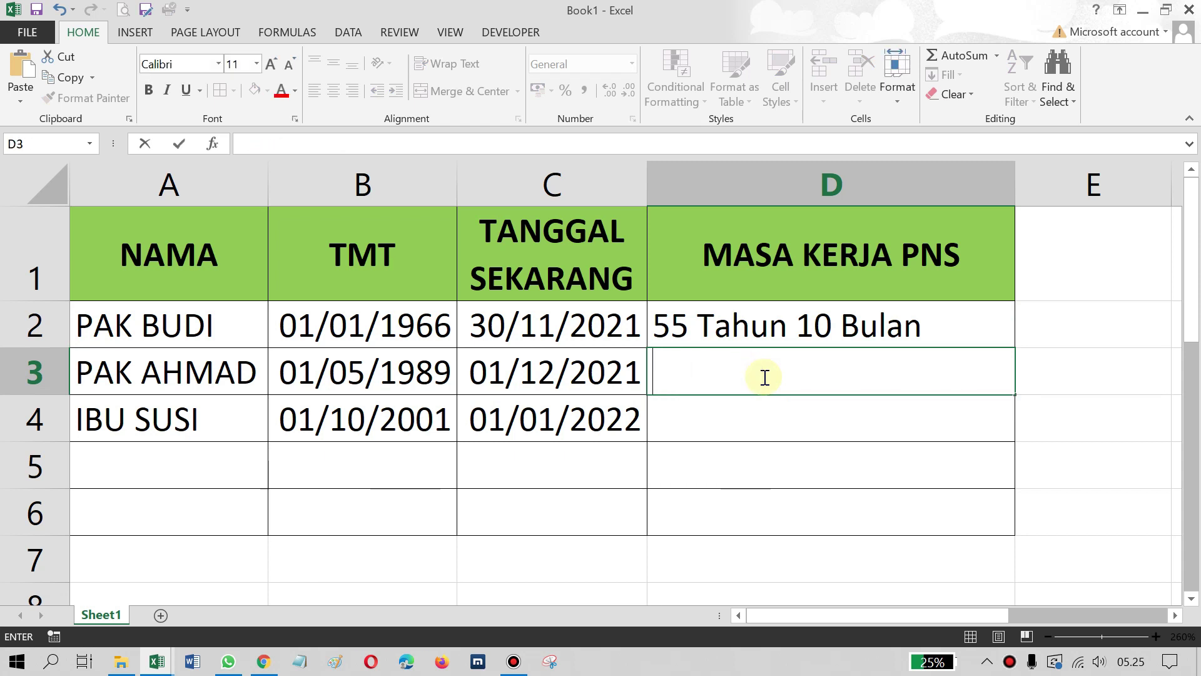
pyautogui.click(926, 331)
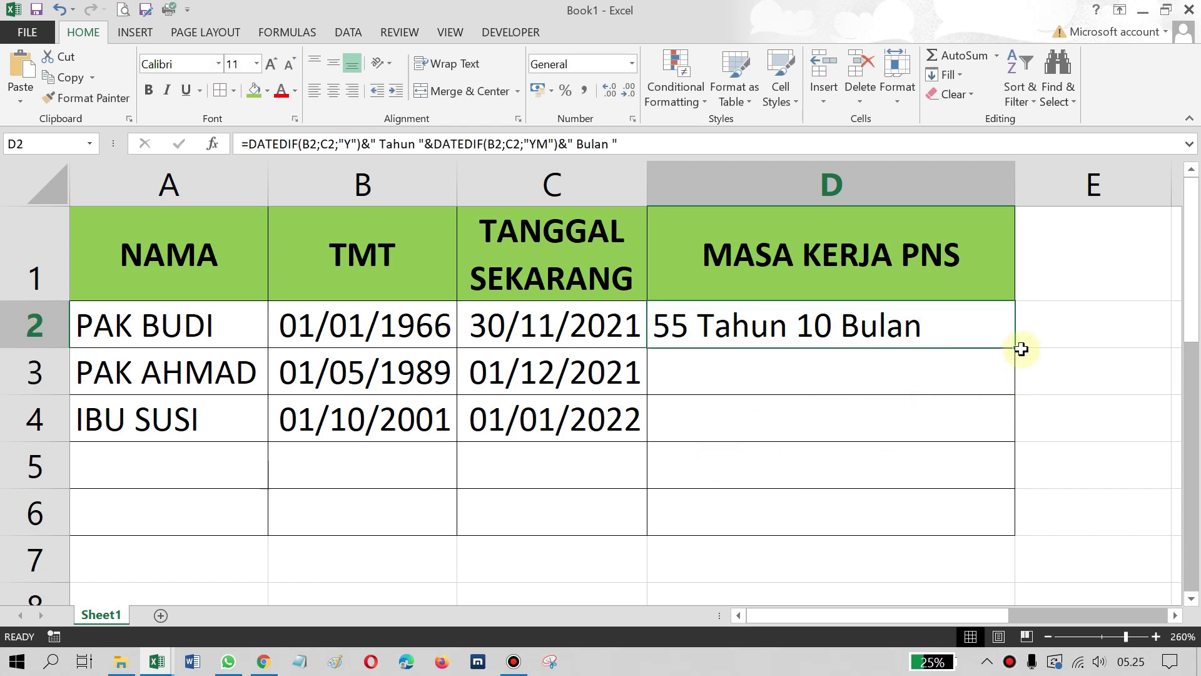
pyautogui.click(878, 330)
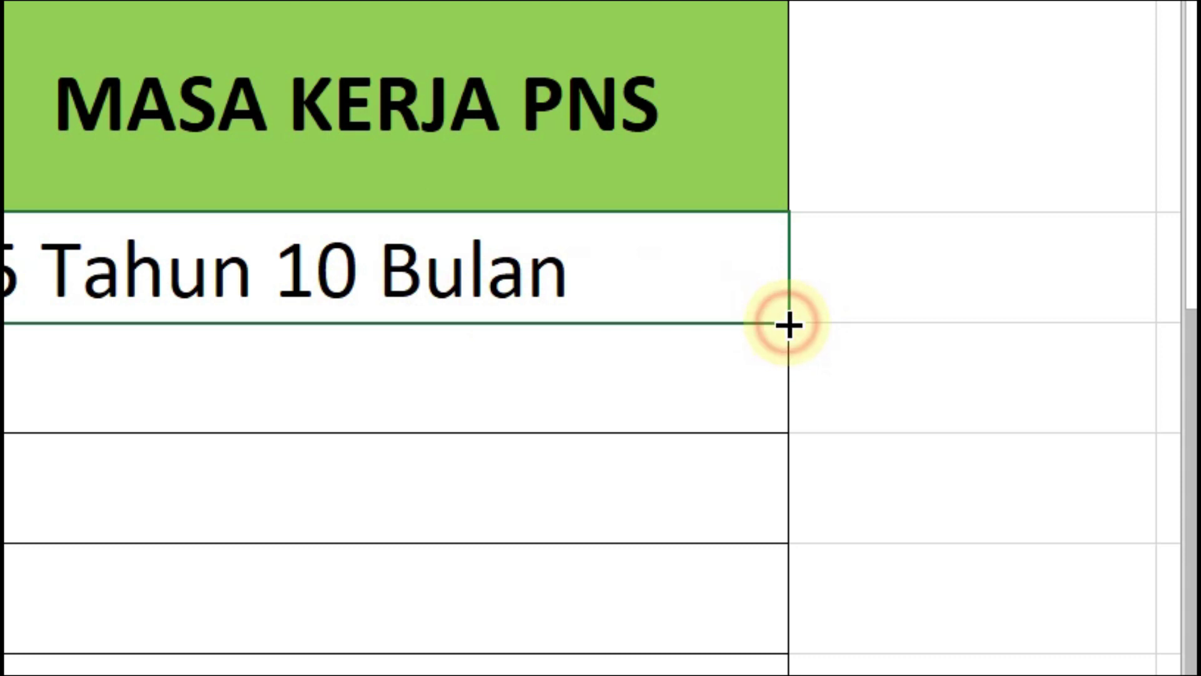
pyautogui.moveTo(787, 331); pyautogui.dragTo(771, 503)
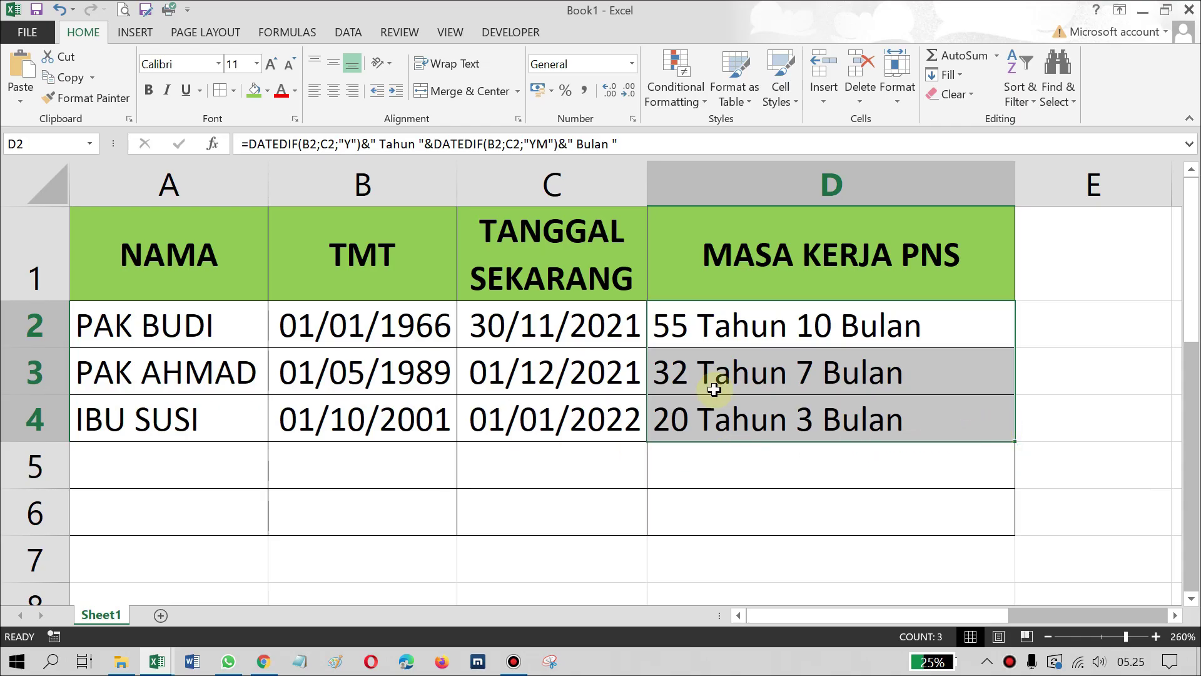
pyautogui.click(779, 385)
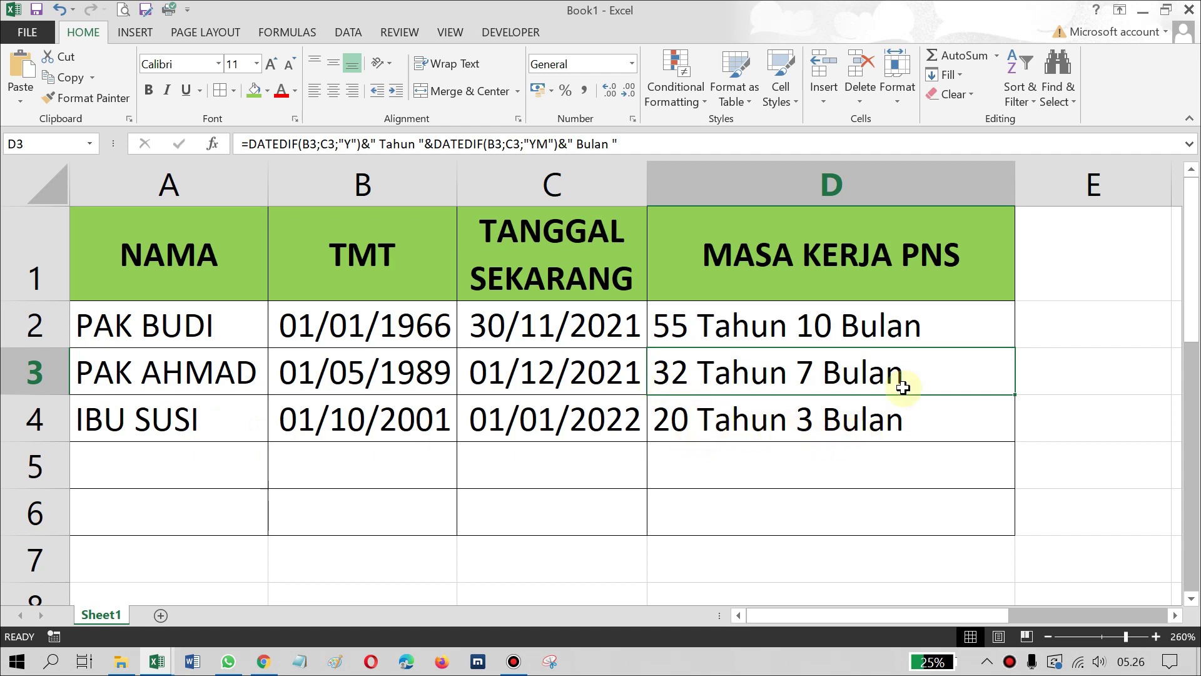
pyautogui.moveTo(679, 374); pyautogui.dragTo(883, 415)
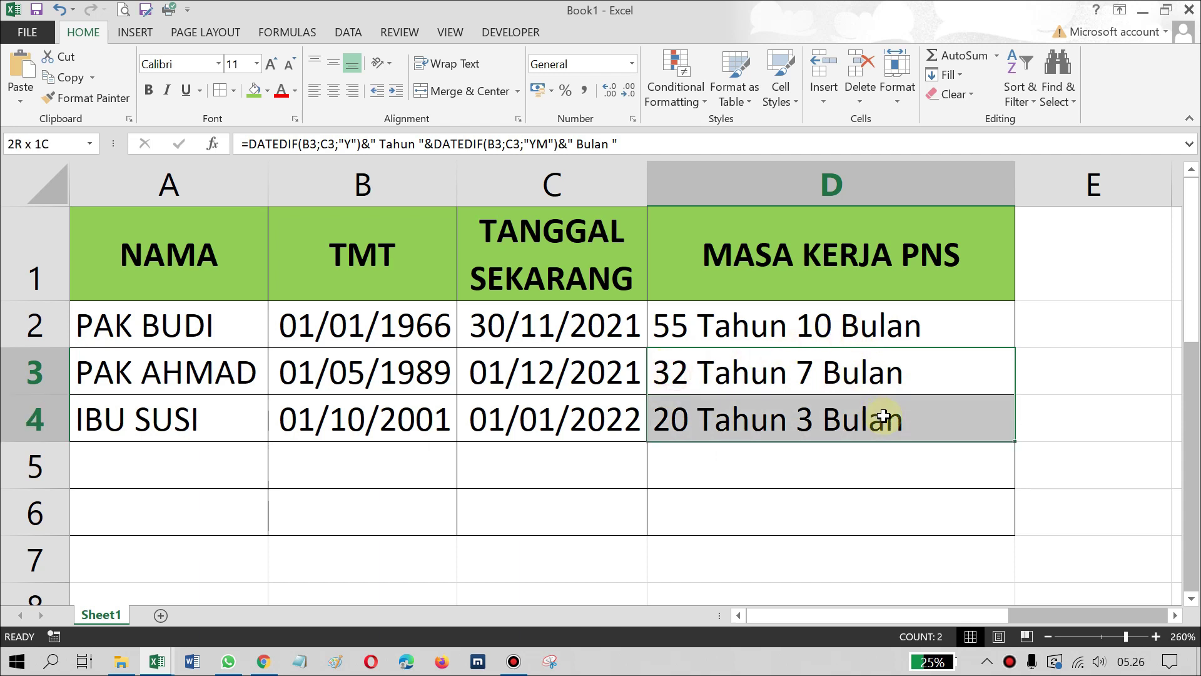
pyautogui.press('Delete')
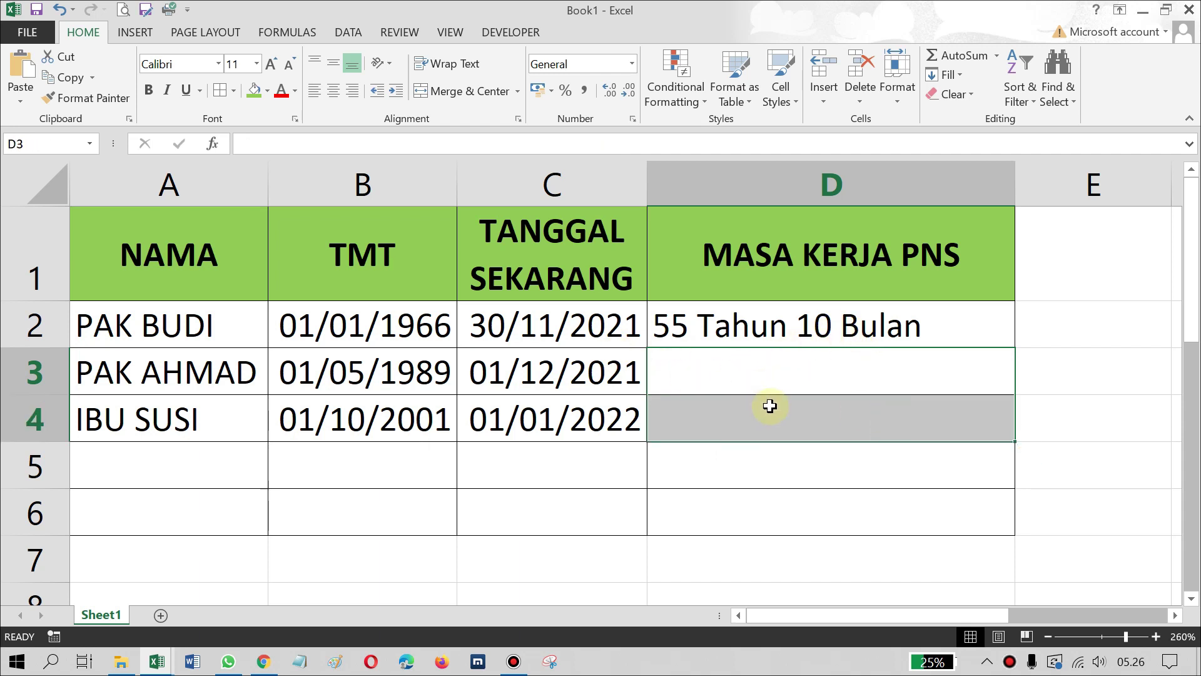
pyautogui.click(807, 325)
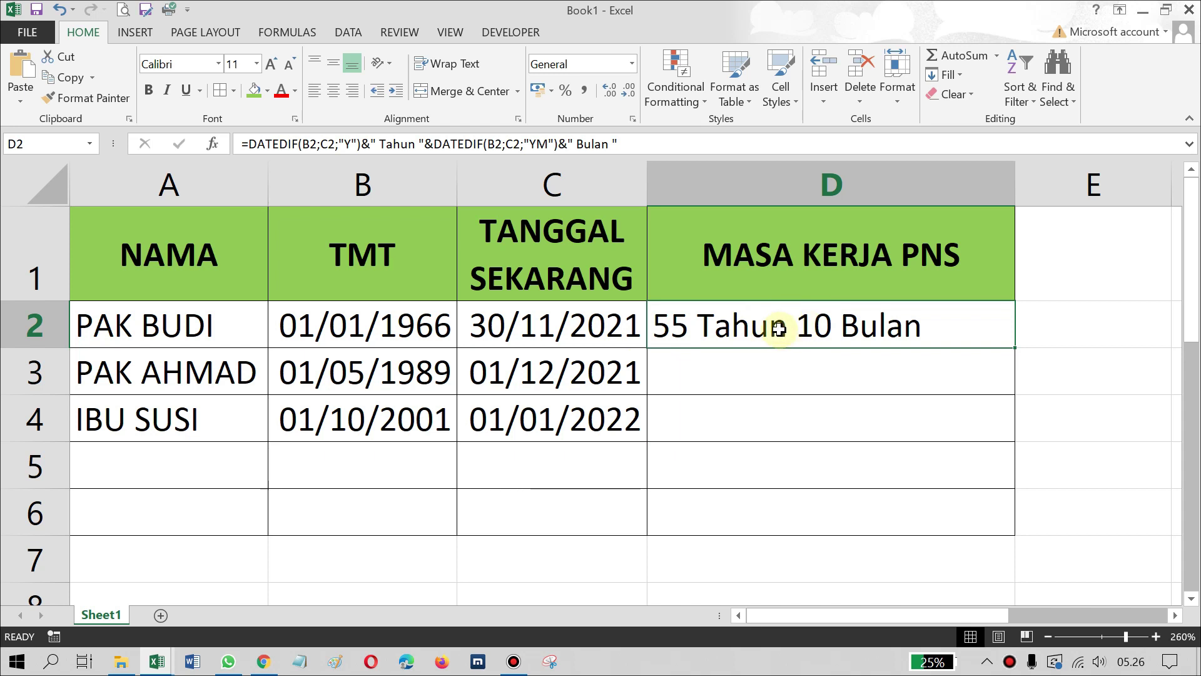
# Step: Copy D2's formula into D3:D4, giving 32 Tahun 7 Bulan and 20 Tahun 3 Bulan
pyautogui.rightClick(779, 329)
pyautogui.click(824, 304)
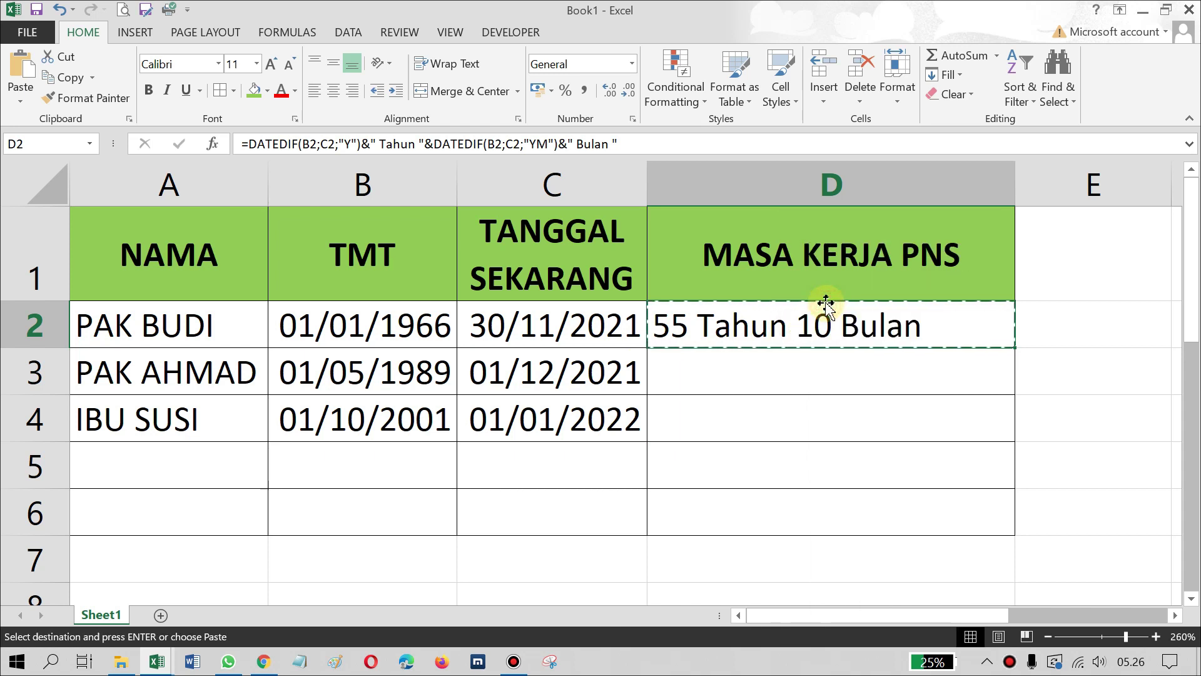
pyautogui.click(735, 375)
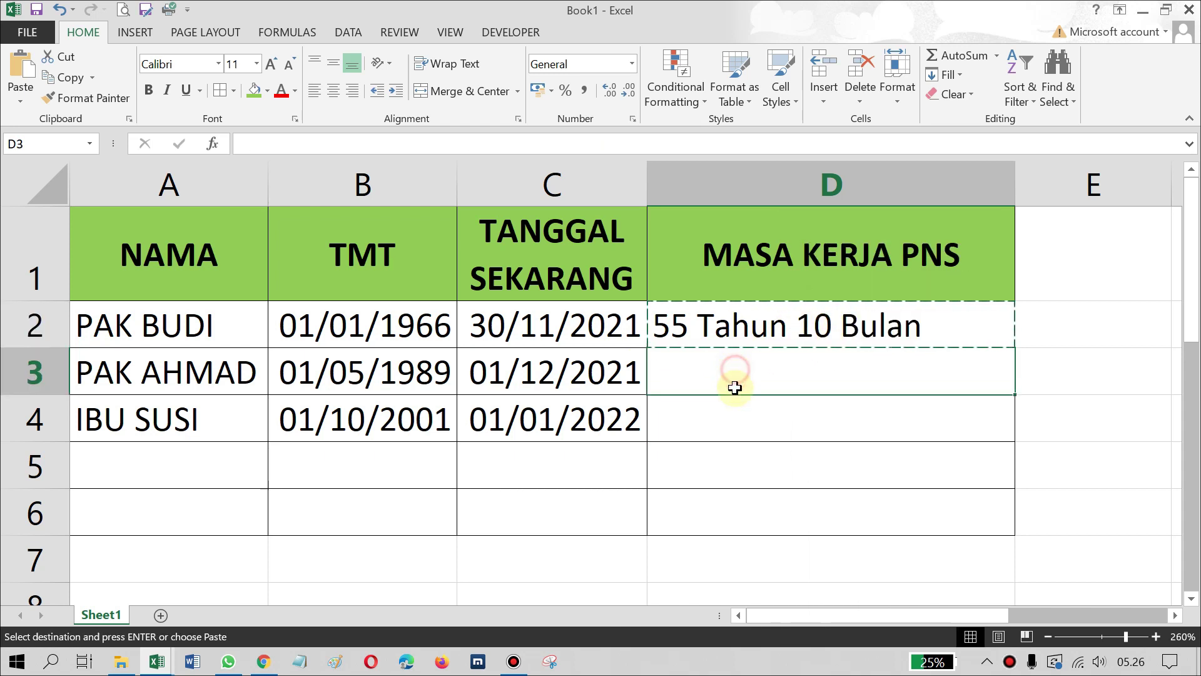
pyautogui.moveTo(735, 388); pyautogui.dragTo(732, 415)
pyautogui.rightClick(729, 375)
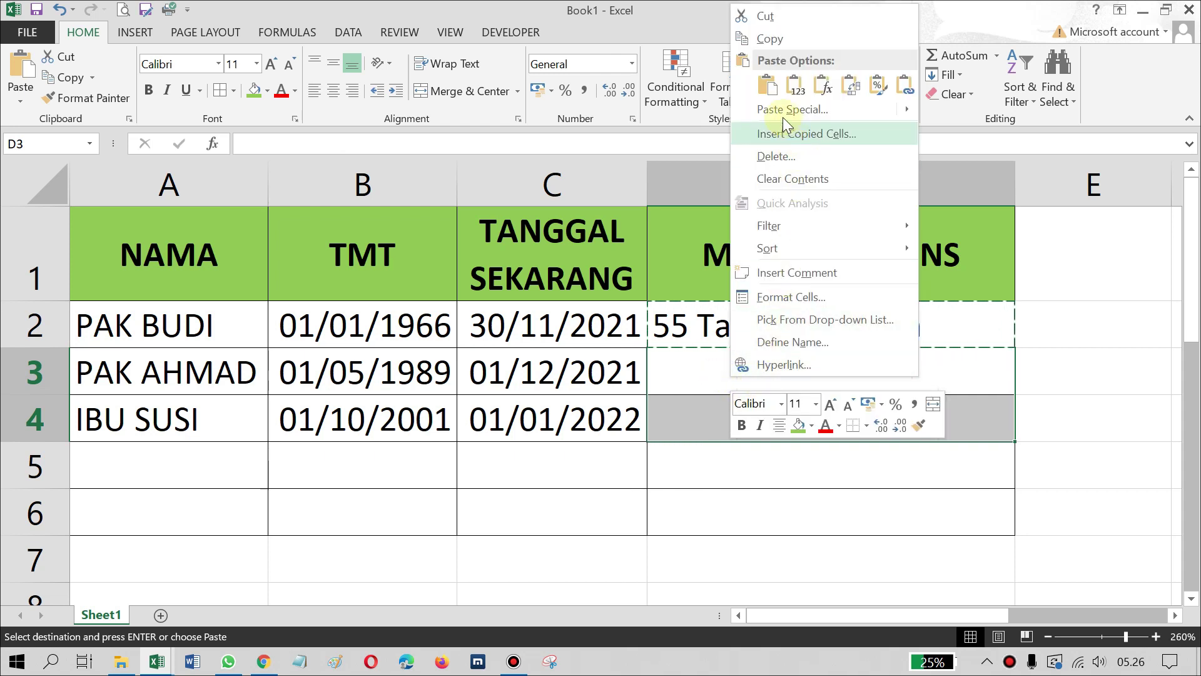
pyautogui.click(768, 85)
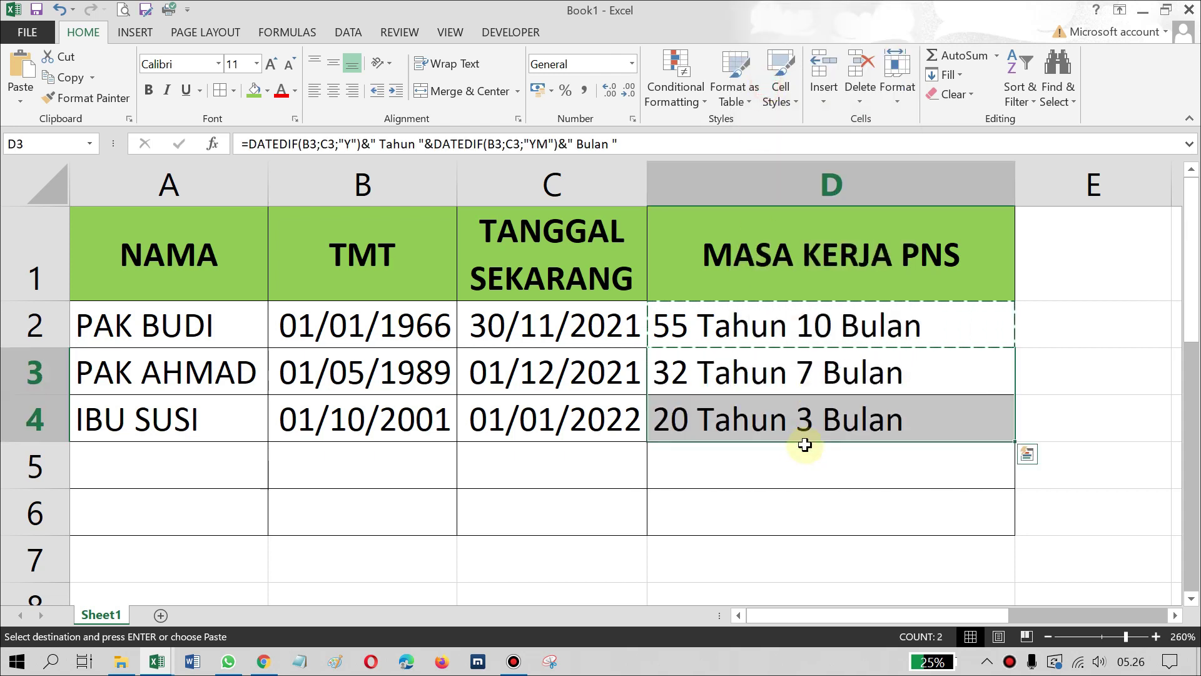
pyautogui.click(937, 470)
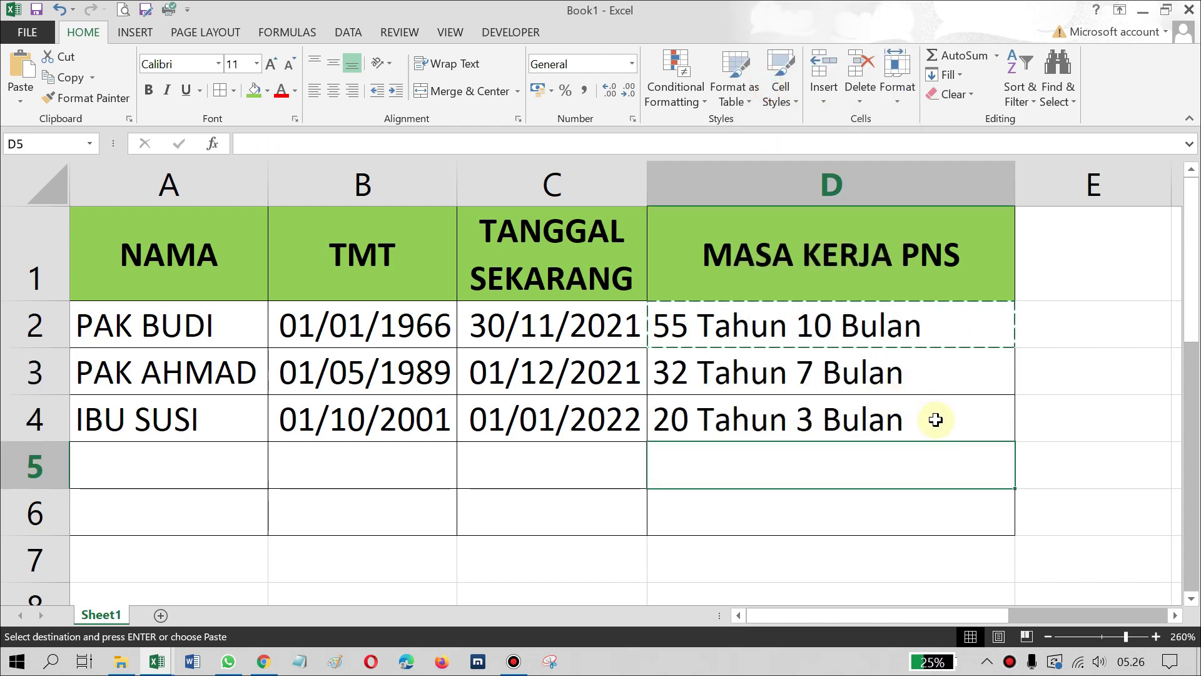
pyautogui.press('Escape')
# Step: Label A6 as D2 and begin a =DATEDIF( formula in B6
pyautogui.click(925, 512)
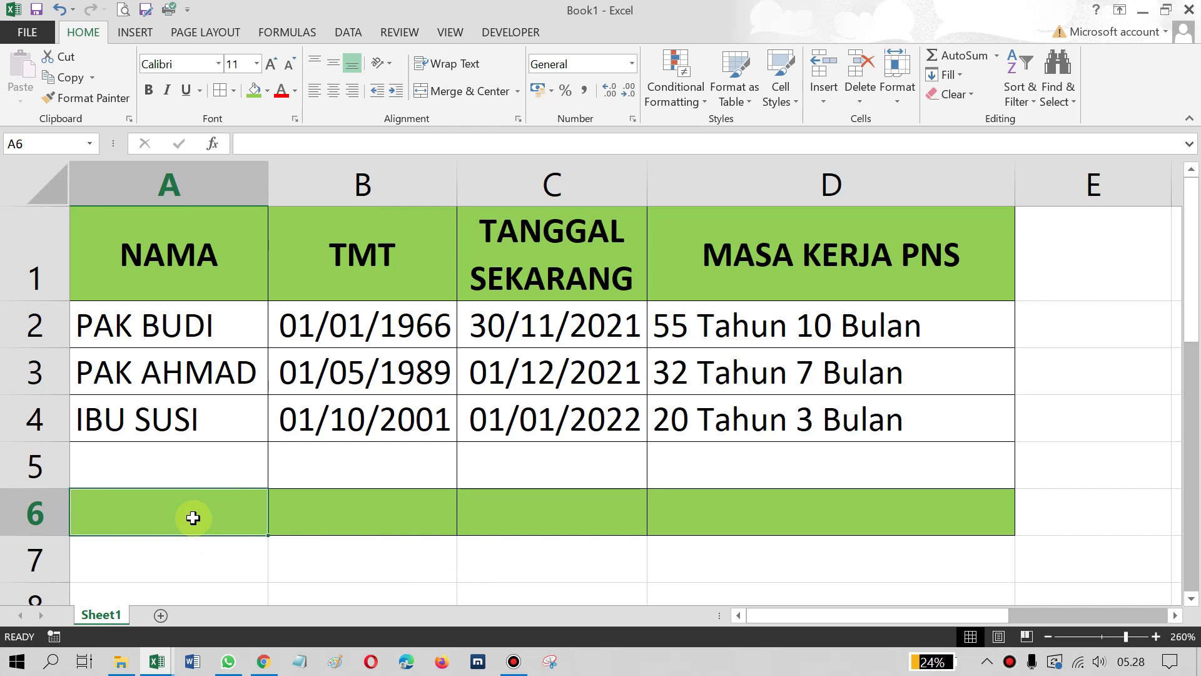
pyautogui.write('D')
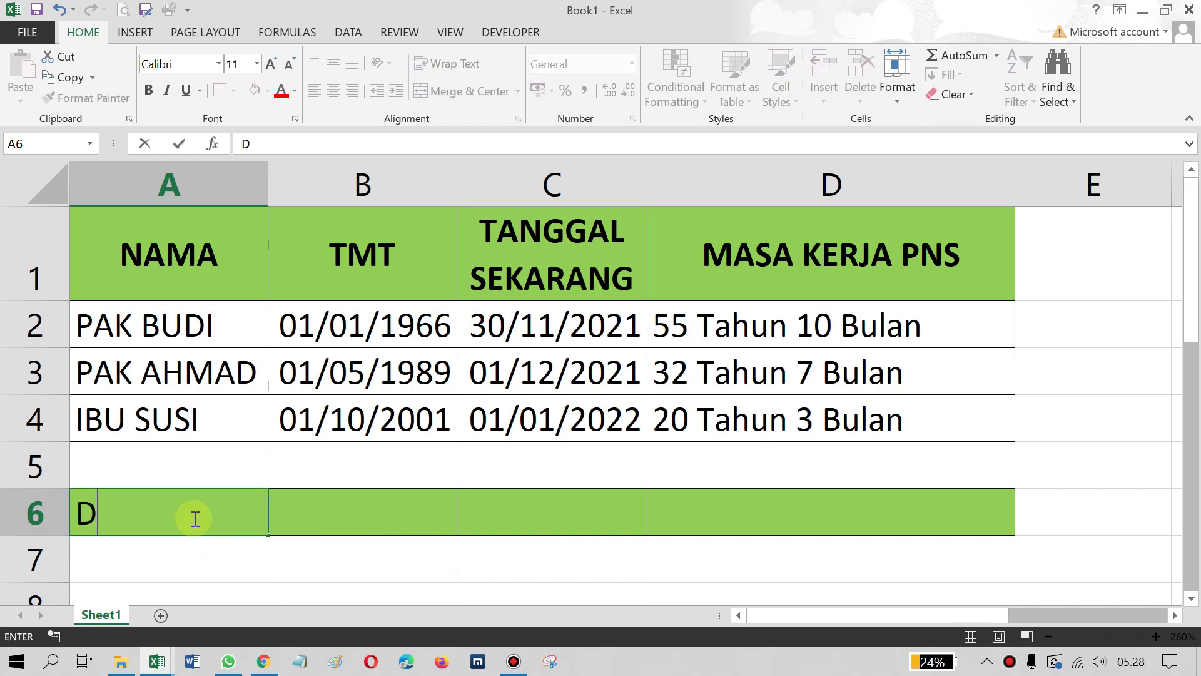
pyautogui.write('2')
pyautogui.press('Tab')
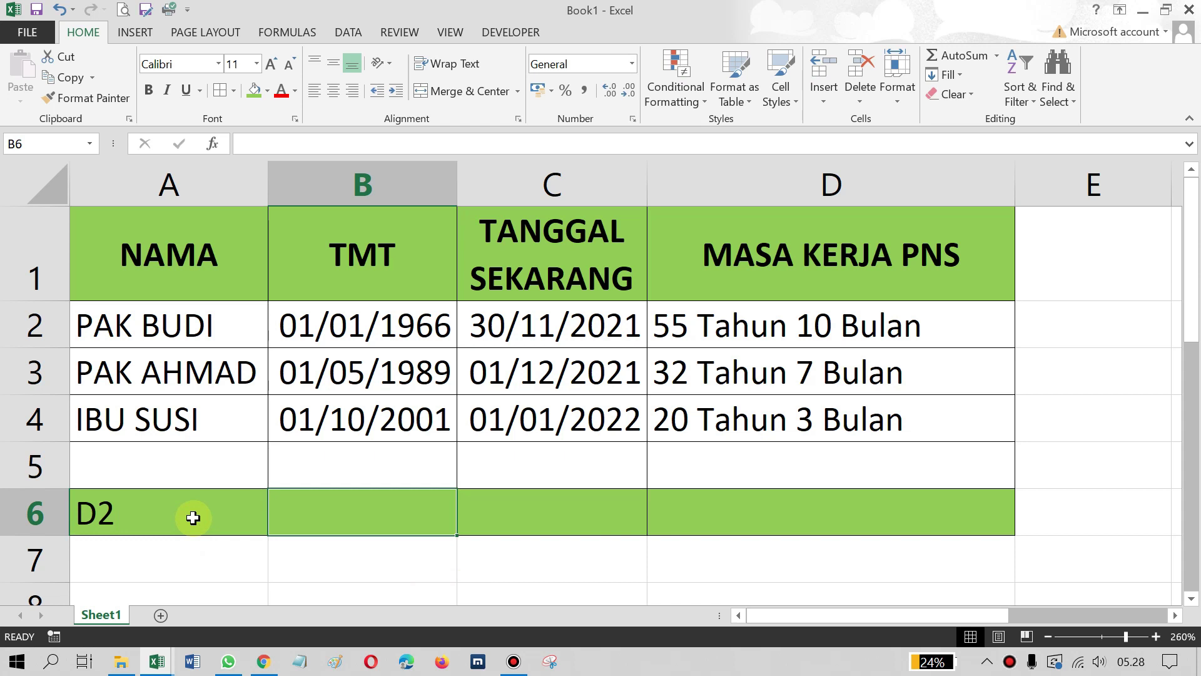
pyautogui.write('=')
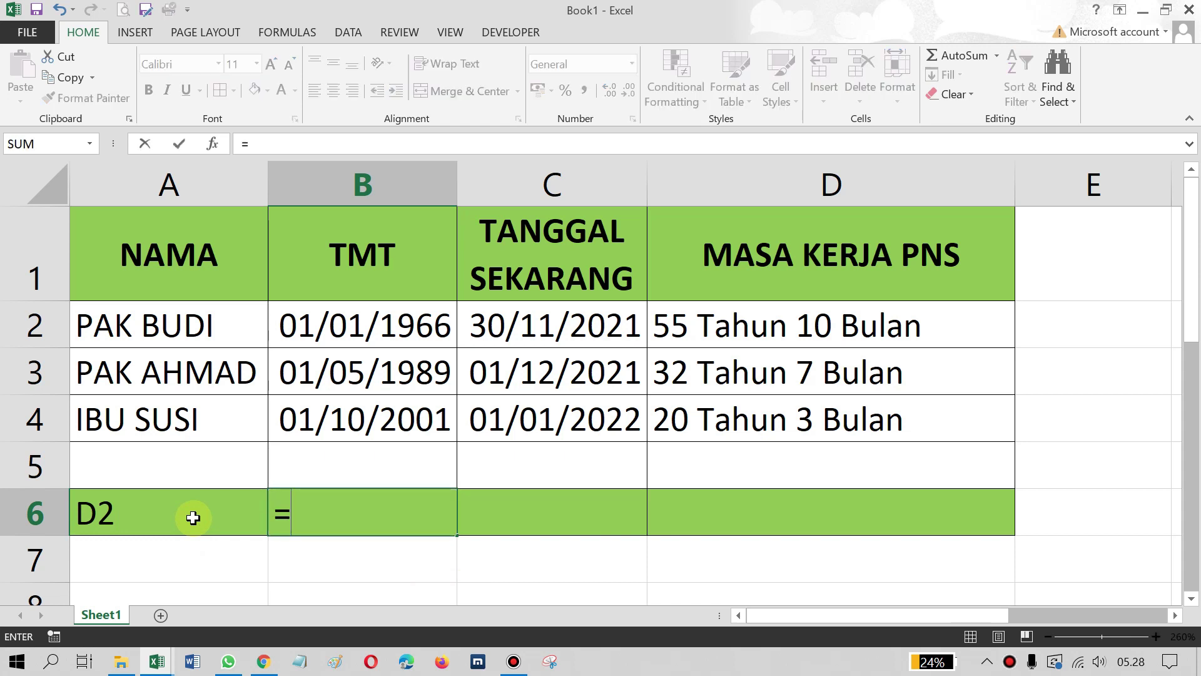
pyautogui.write('DATE')
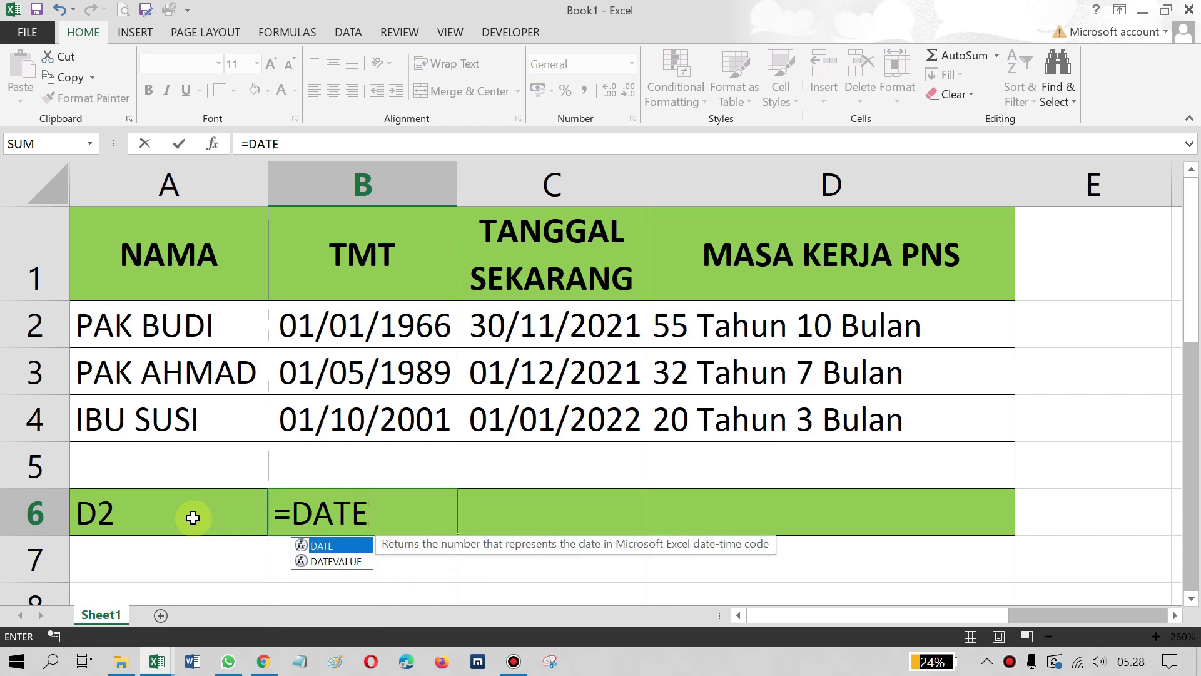
pyautogui.write('DIF(')
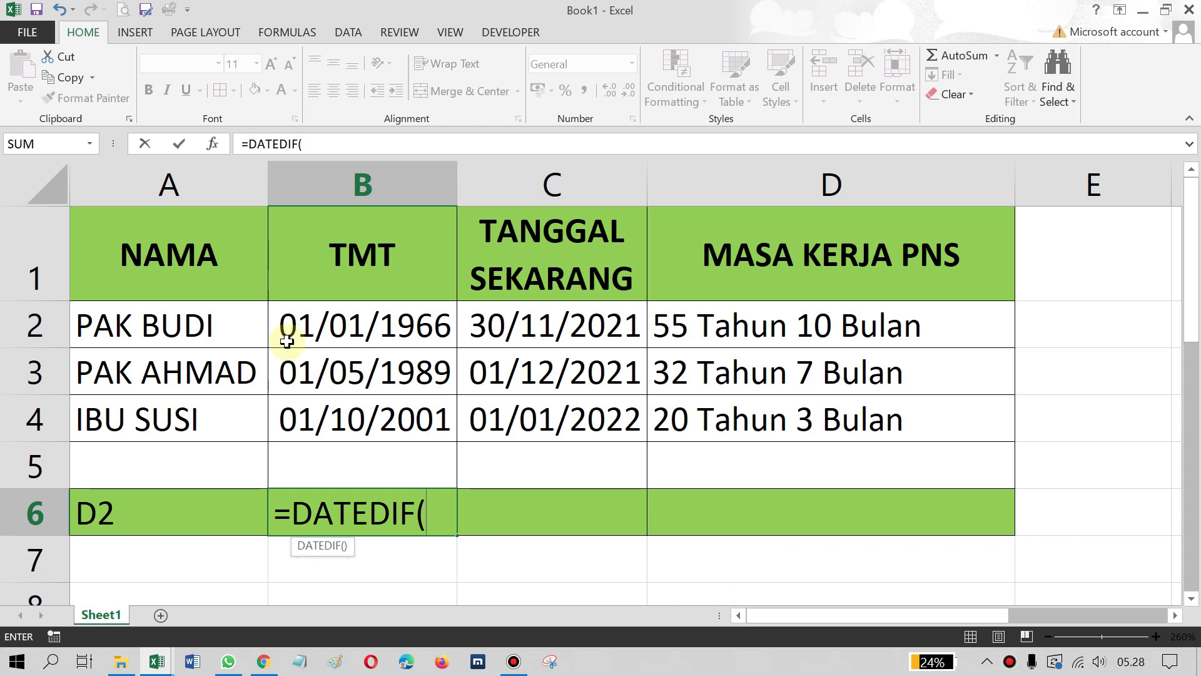
# Step: Type the years part: tgl awal;tgl akhir;"Y")&" Tahun " into B6's DATEDIF
pyautogui.write('tg')
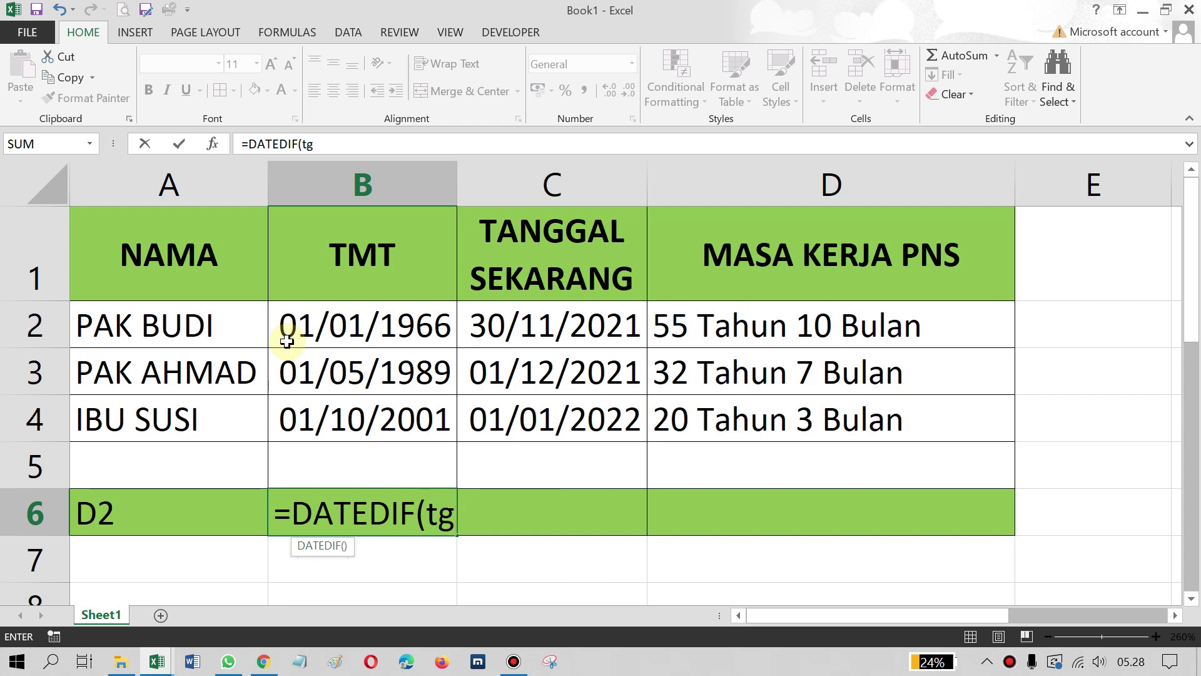
pyautogui.press('BackSpace')
pyautogui.press('BackSpace')
pyautogui.write('tgl a')
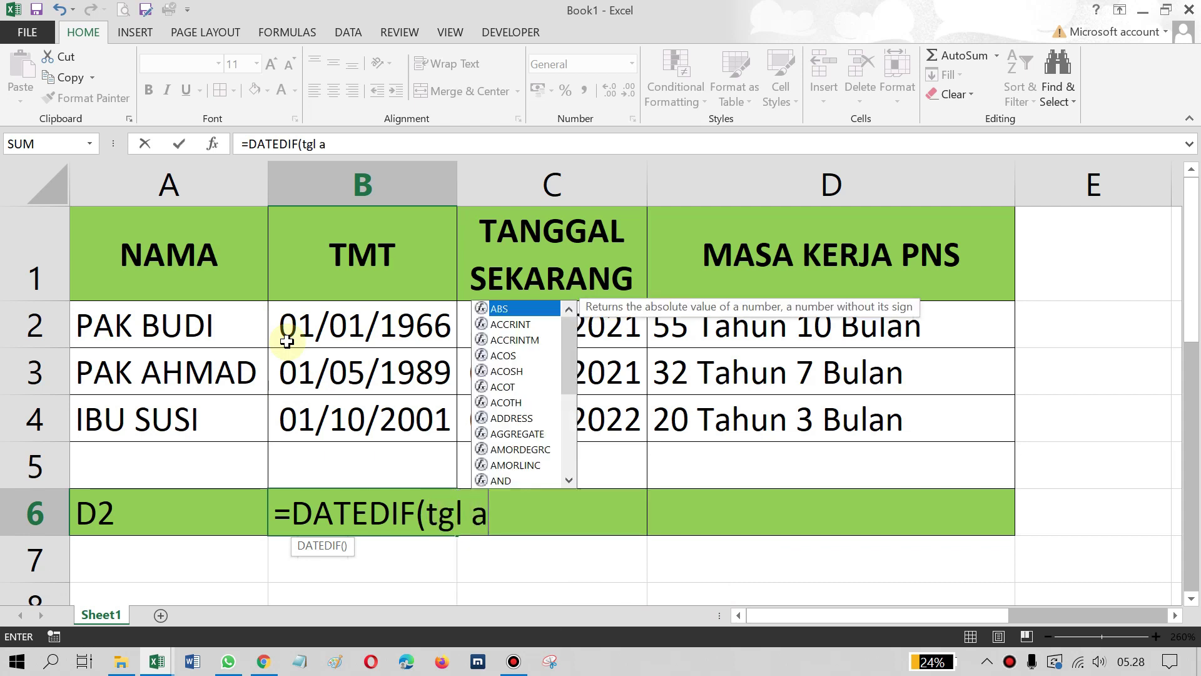
pyautogui.write('wal')
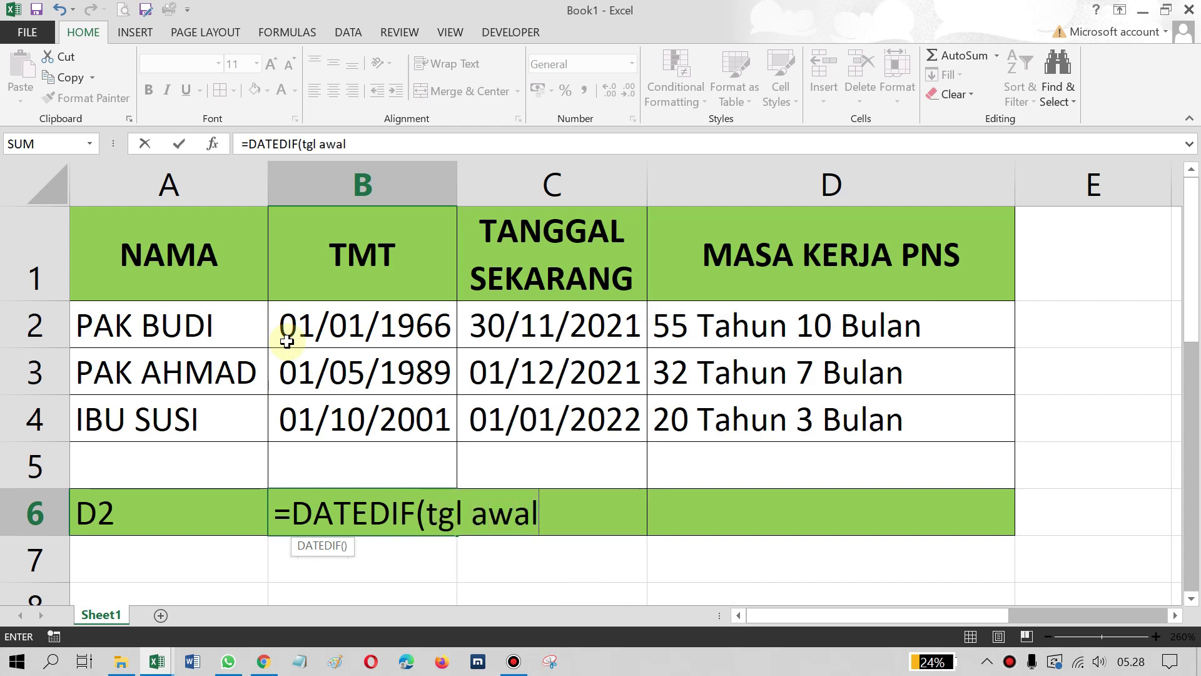
pyautogui.write(';')
pyautogui.write('tag')
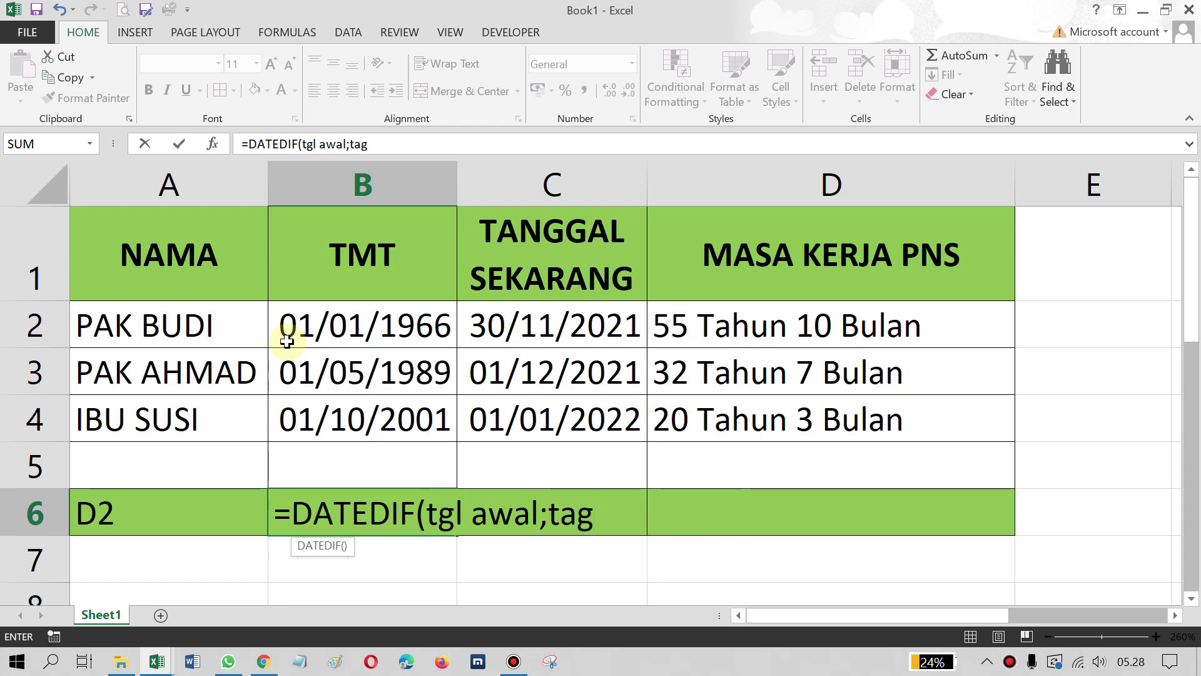
pyautogui.press('BackSpace')
pyautogui.press('BackSpace')
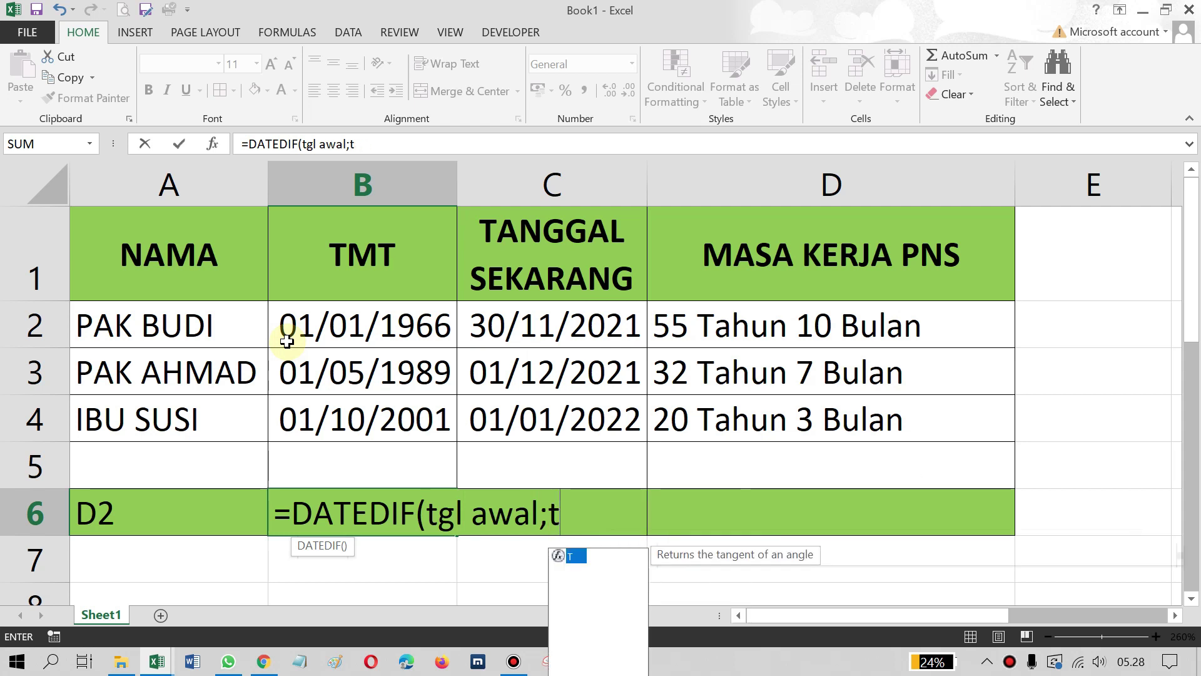
pyautogui.write('gl akh')
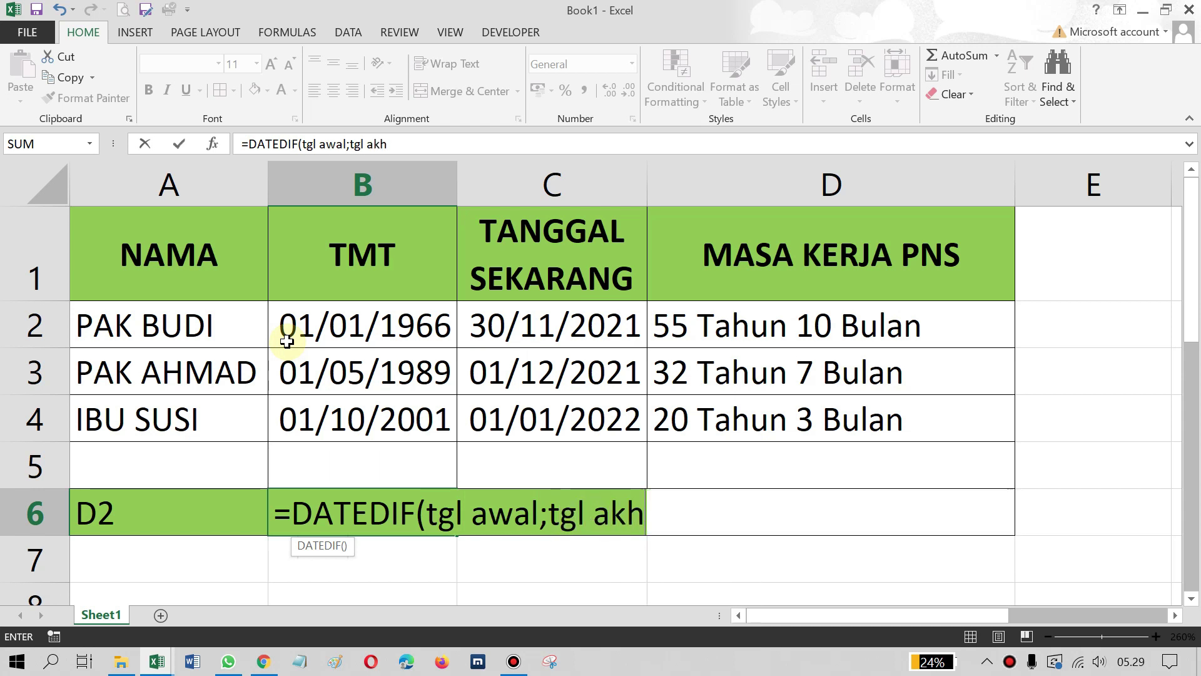
pyautogui.write('ir;')
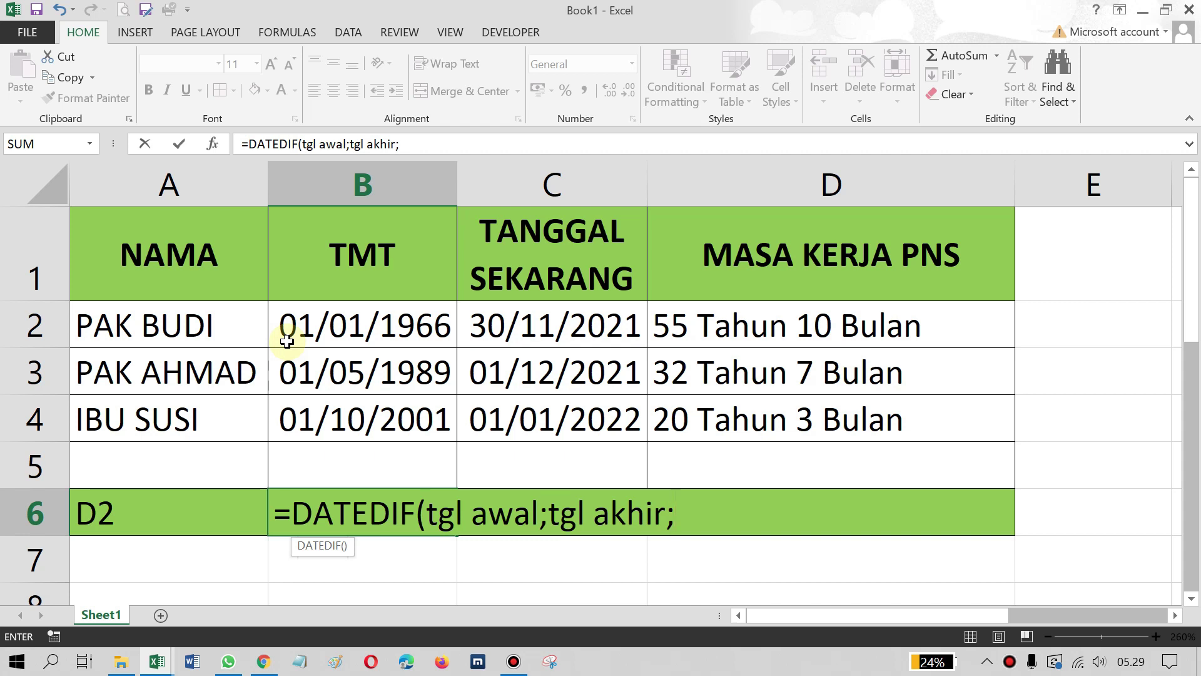
pyautogui.write('"Y')
pyautogui.write('"')
pyautogui.write(')')
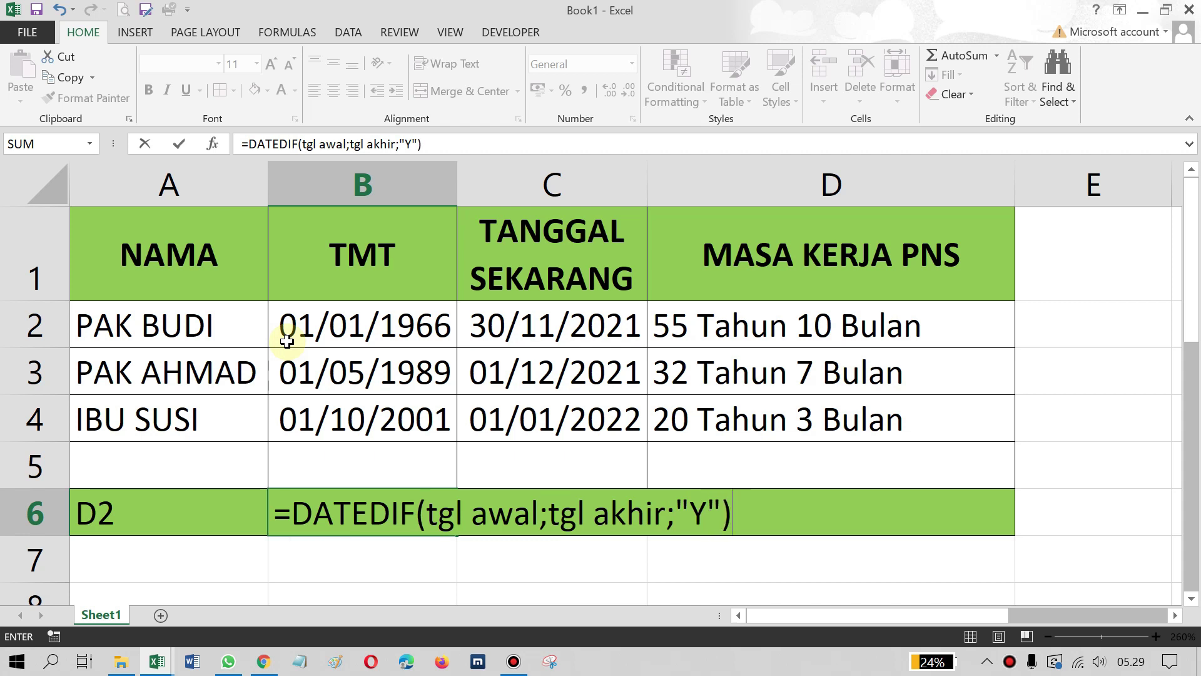
pyautogui.write('&"')
pyautogui.write(' Tahun')
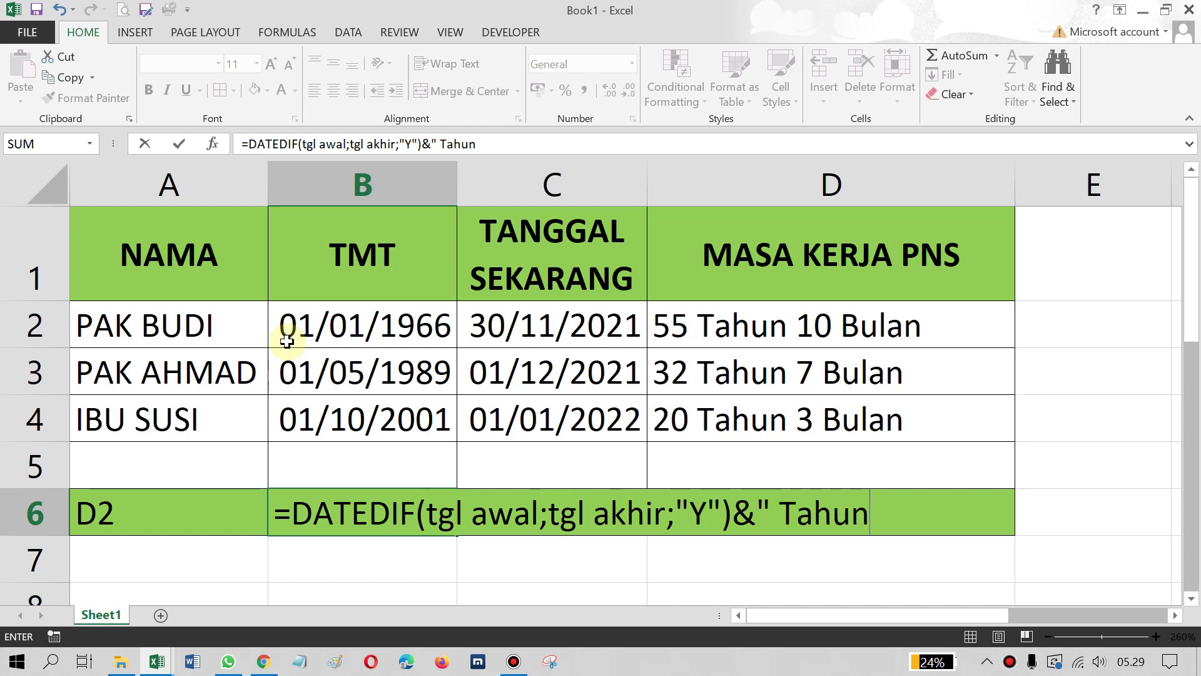
pyautogui.write(' "')
# Step: Append a copied DATEDIF part with unit "YM" and label Bulan, then commit B6
pyautogui.moveTo(938, 507); pyautogui.dragTo(348, 533)
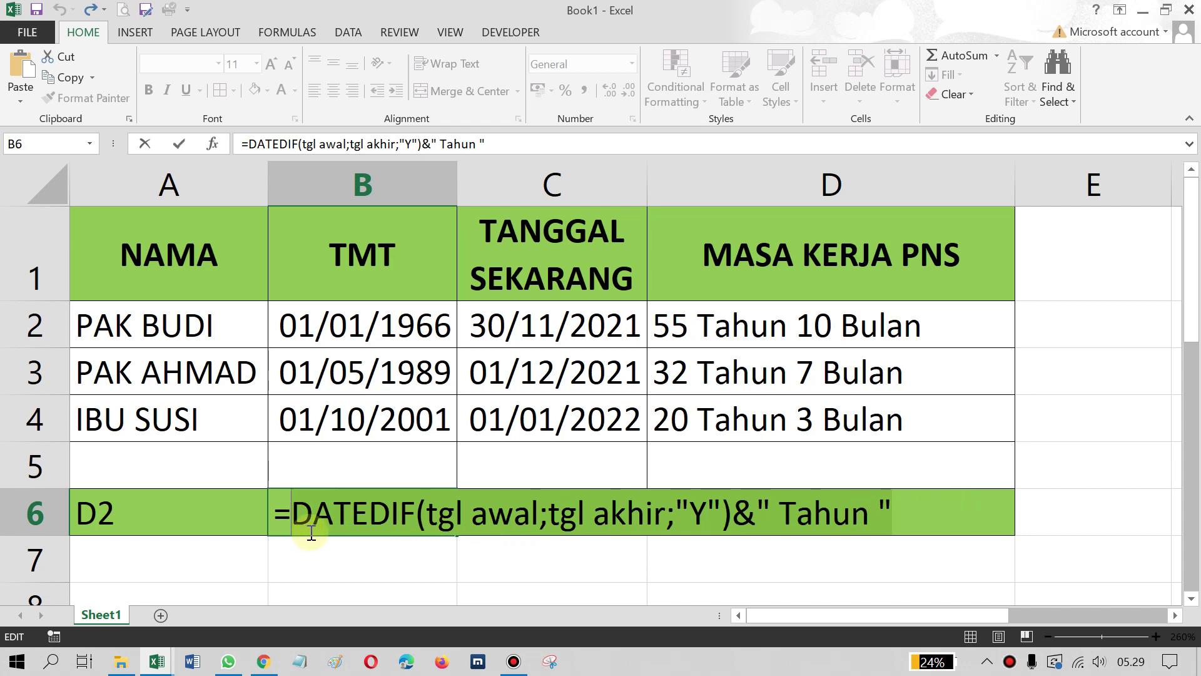
pyautogui.click(909, 513)
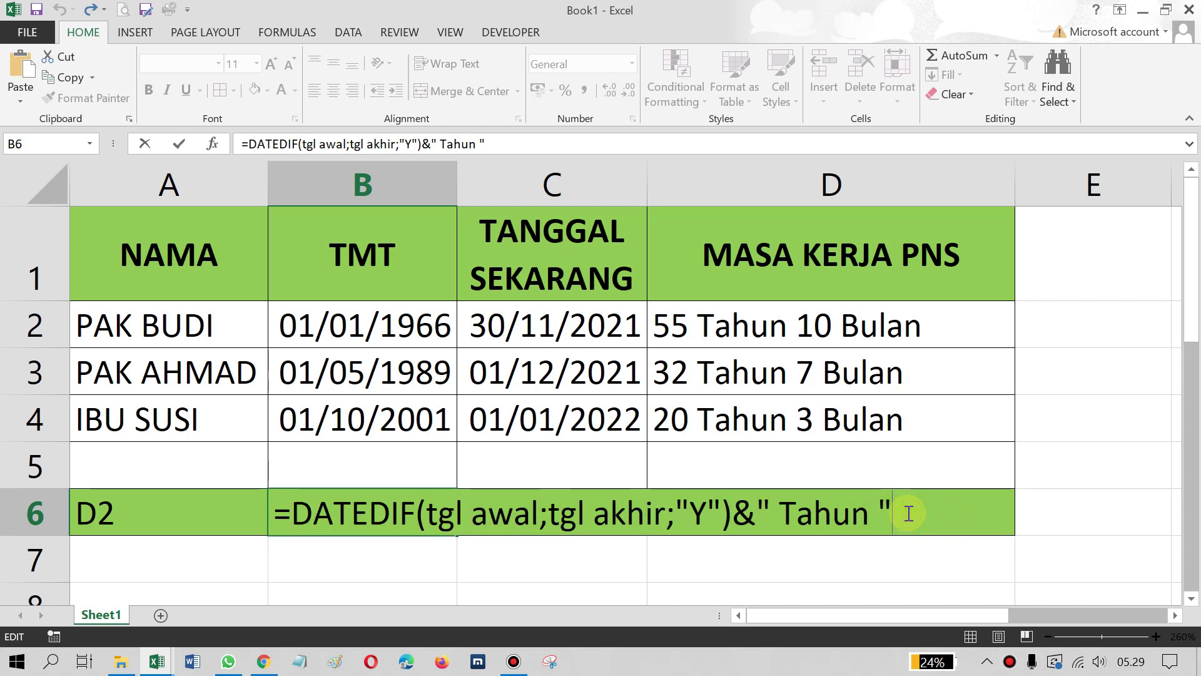
pyautogui.write('&')
pyautogui.write('DATEDIF(tgl awal;tgl akhir;"Y")&" Tahun "')
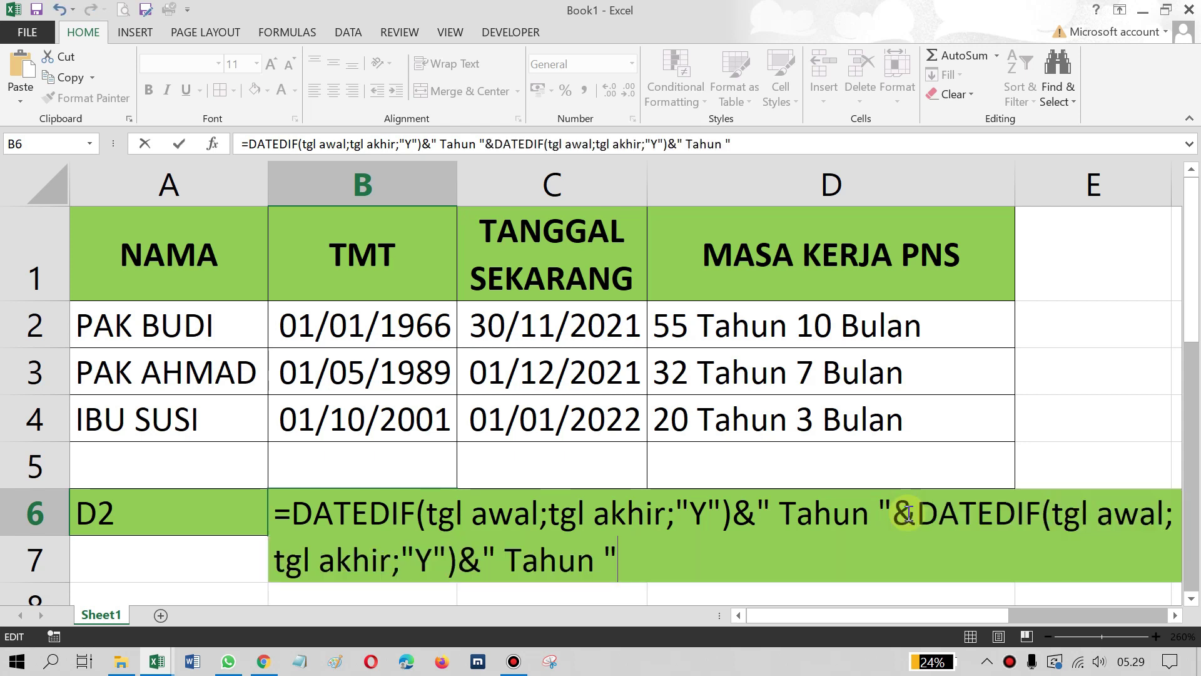
pyautogui.click(444, 560)
pyautogui.write('M')
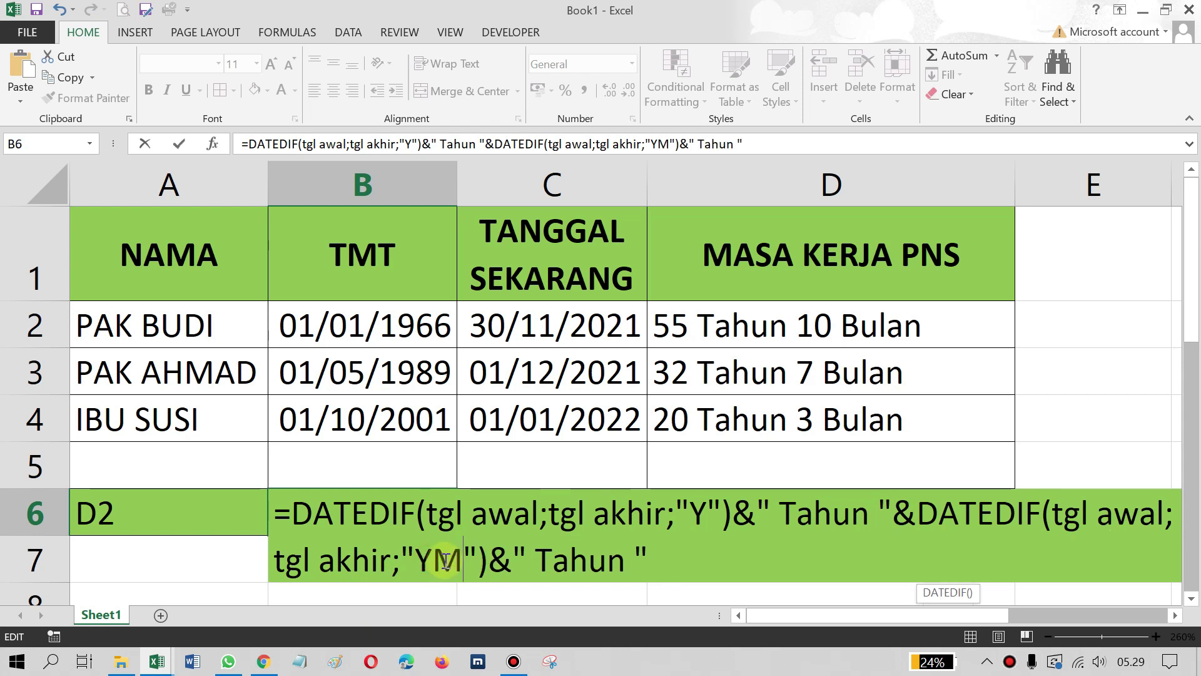
pyautogui.moveTo(626, 561); pyautogui.dragTo(537, 574)
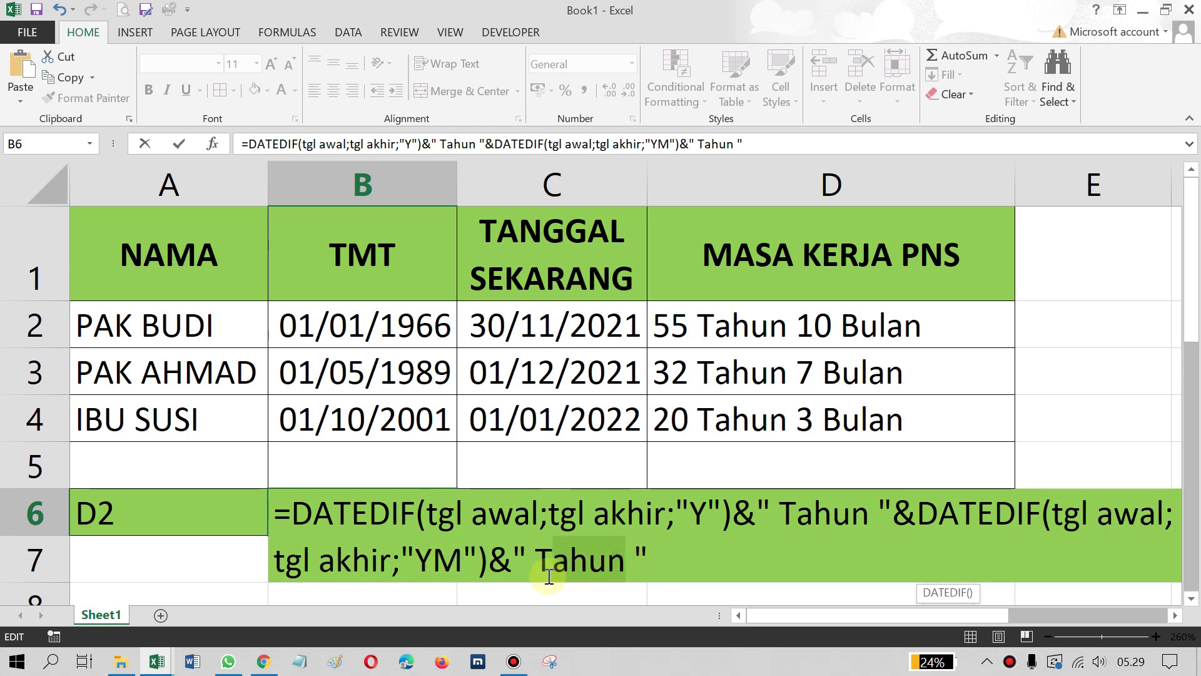
pyautogui.write('Bu')
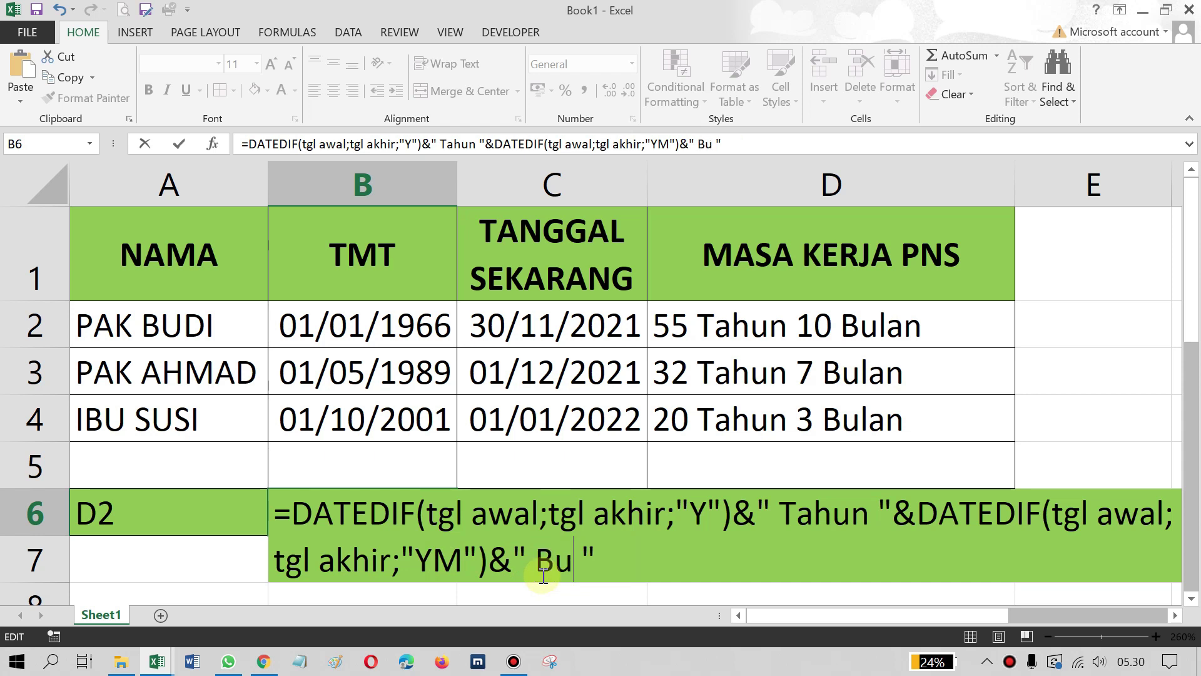
pyautogui.write('lan')
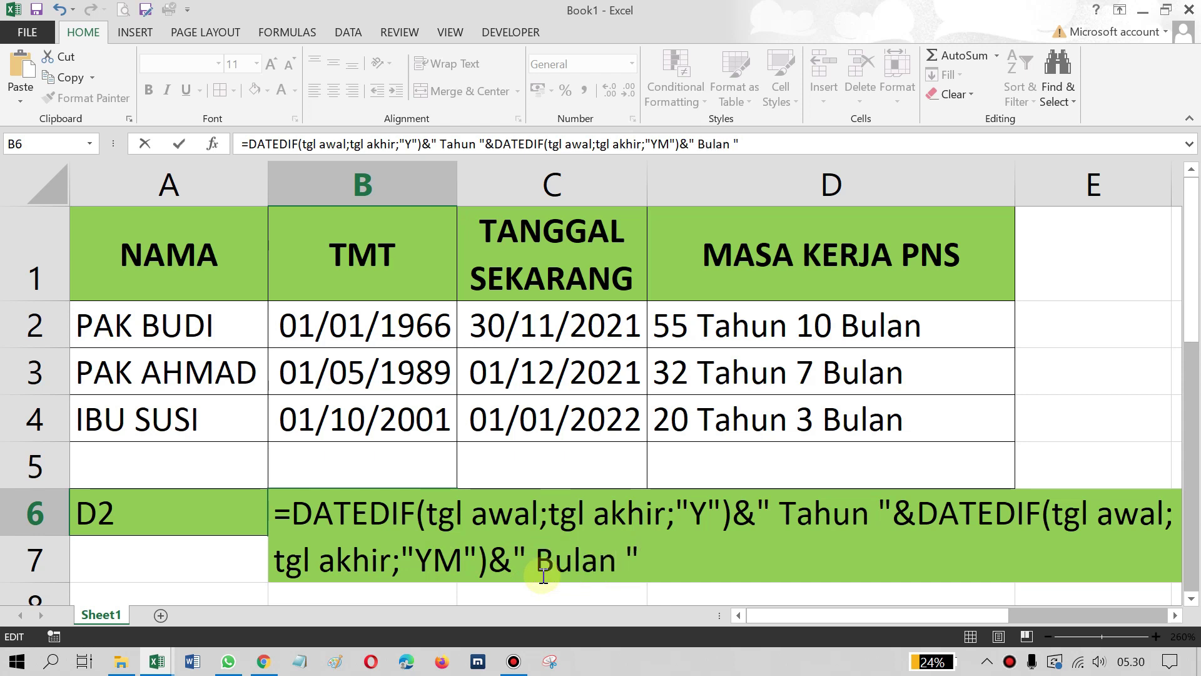
pyautogui.press('Return')
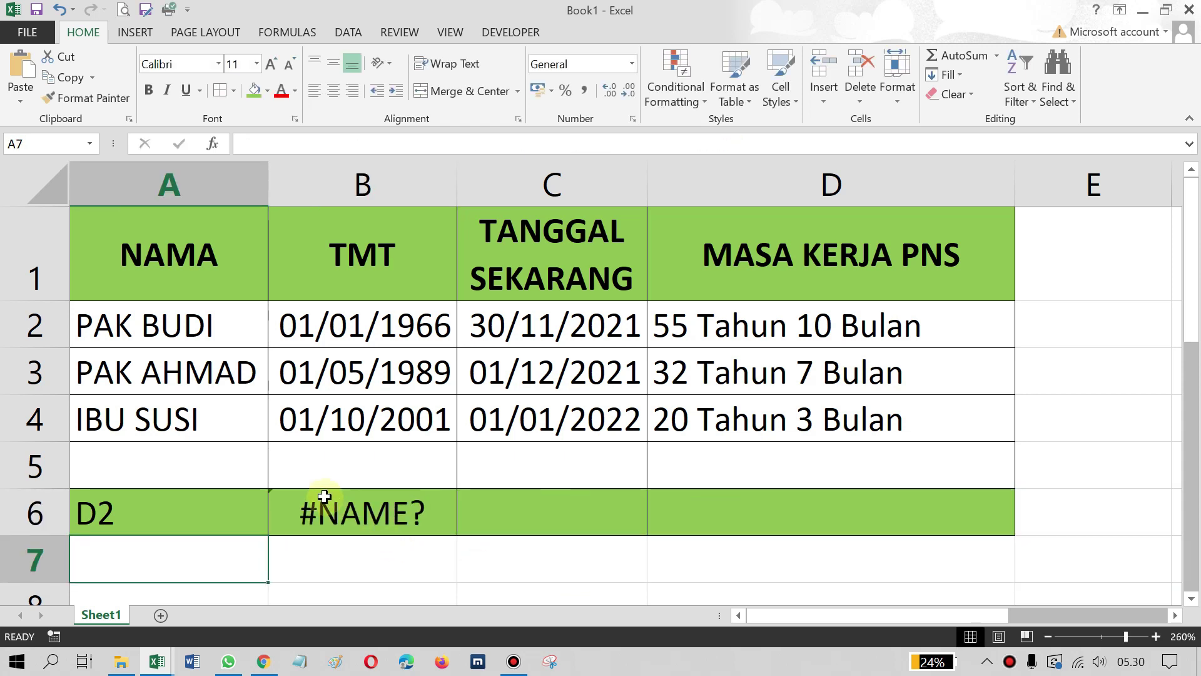
# Step: Prefix B6's DATEDIF template with an apostrophe so it displays as text
pyautogui.click(310, 507)
pyautogui.doubleClick(310, 506)
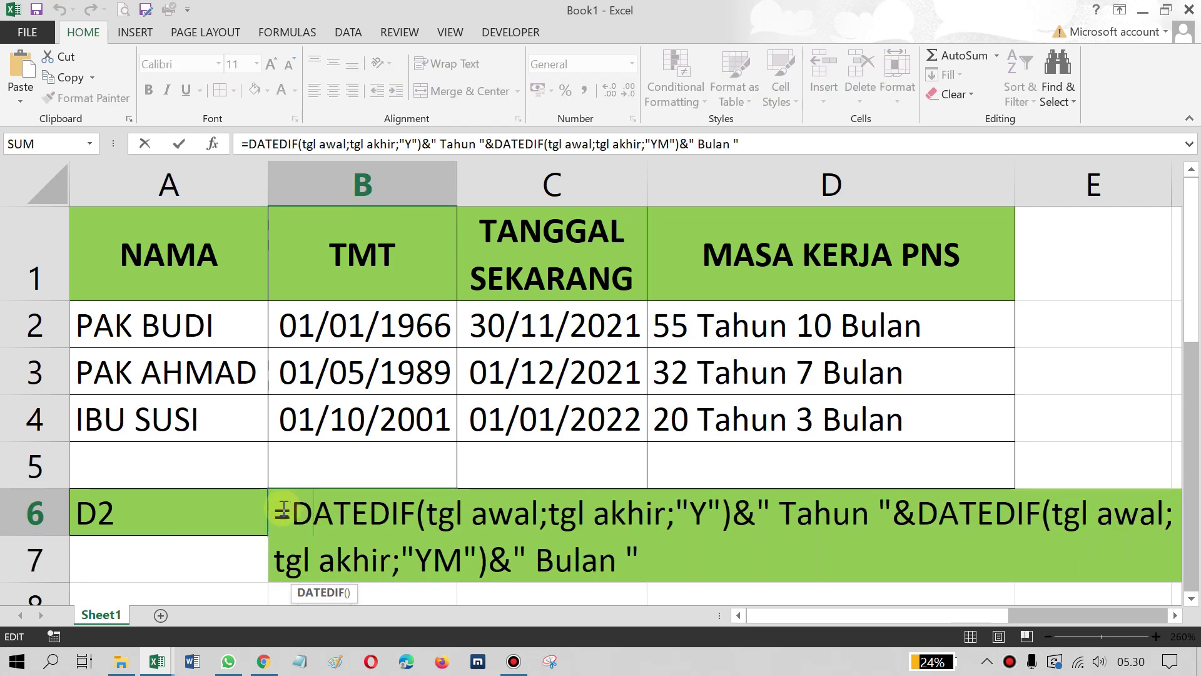
pyautogui.write("'")
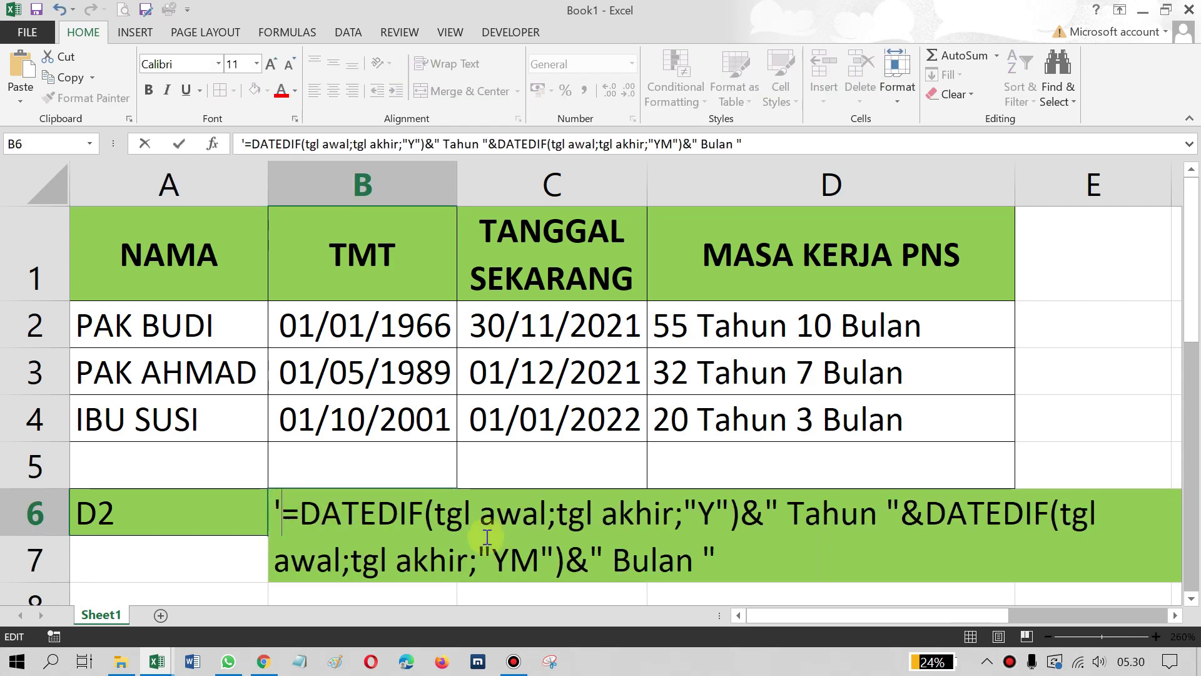
pyautogui.press('Return')
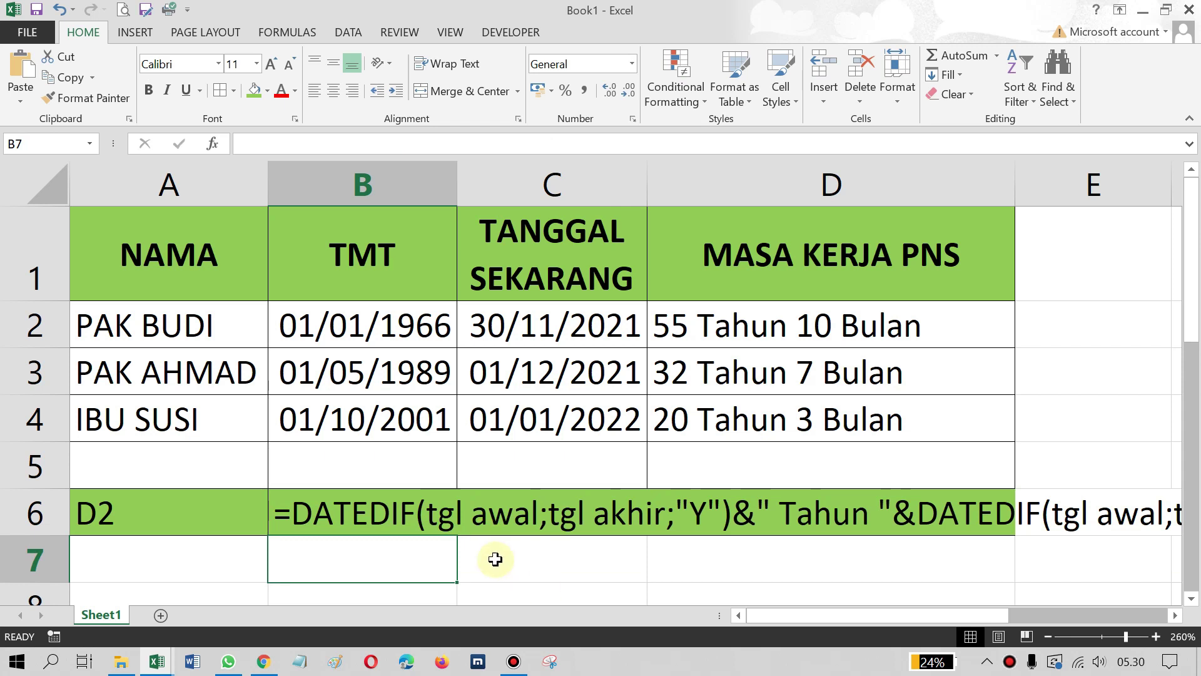
pyautogui.moveTo(367, 514); pyautogui.dragTo(853, 511)
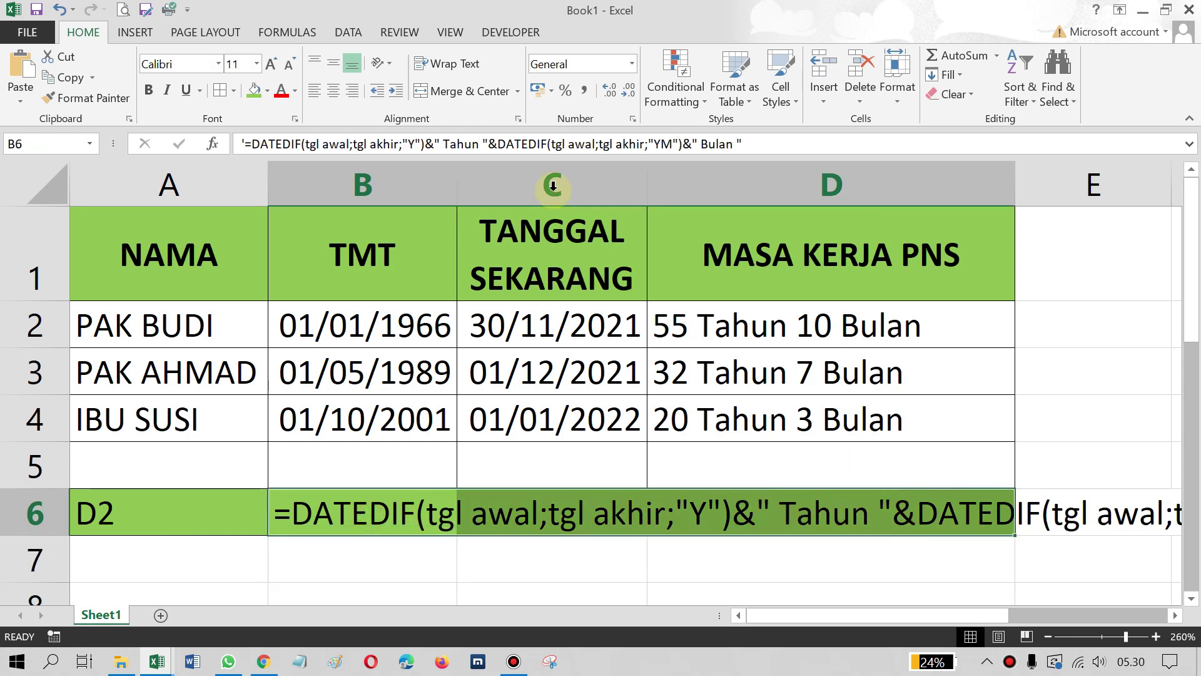
# Step: Merge, wrap and left-align B6:D6, heighten row 6, and vertically centre A6
pyautogui.click(463, 92)
pyautogui.click(448, 63)
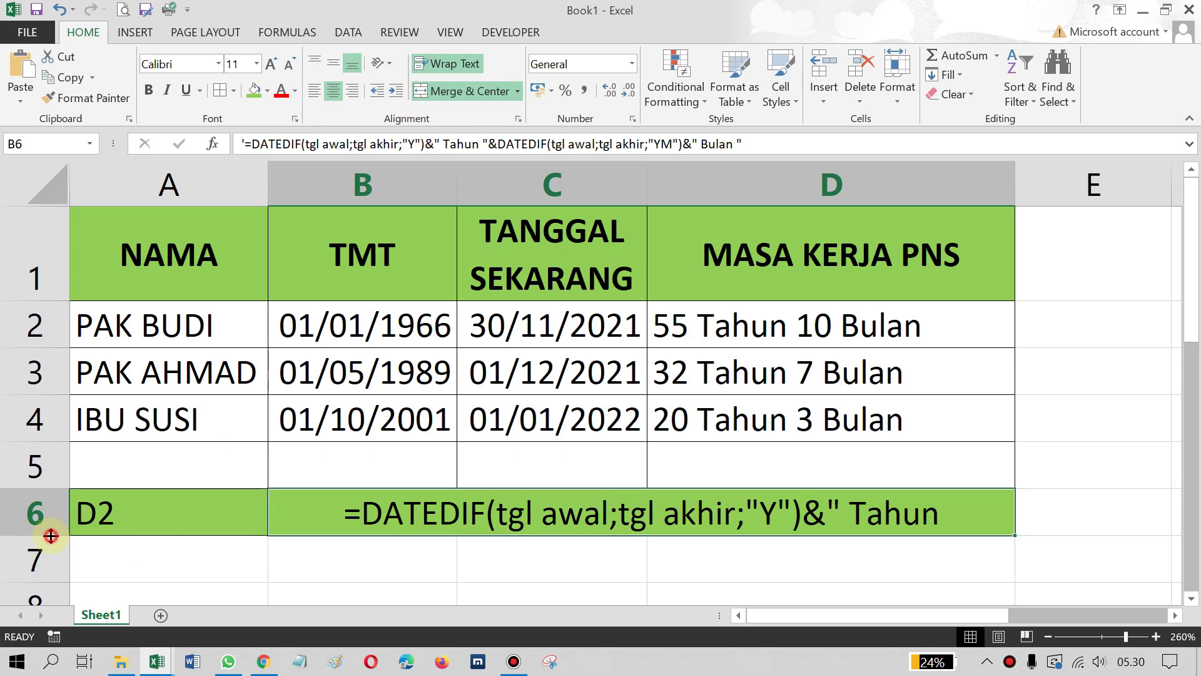
pyautogui.click(312, 91)
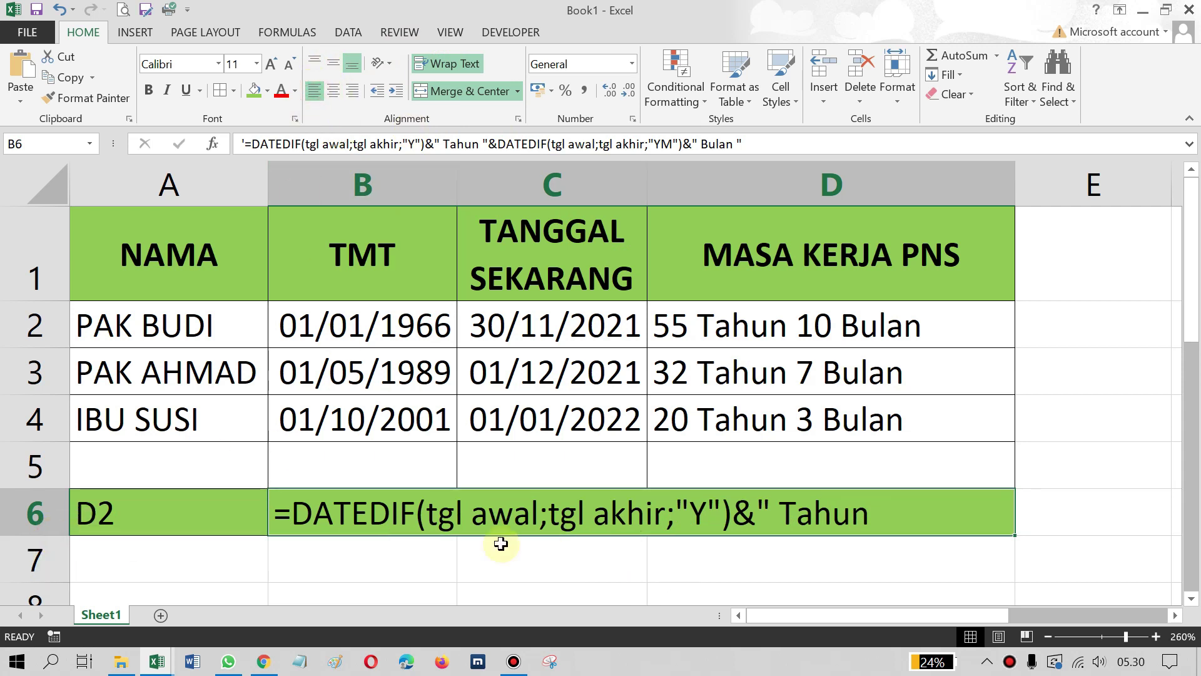
pyautogui.moveTo(49, 535); pyautogui.dragTo(49, 591)
pyautogui.scroll(-2, 566, 482)
pyautogui.scroll(2, 550, 501)
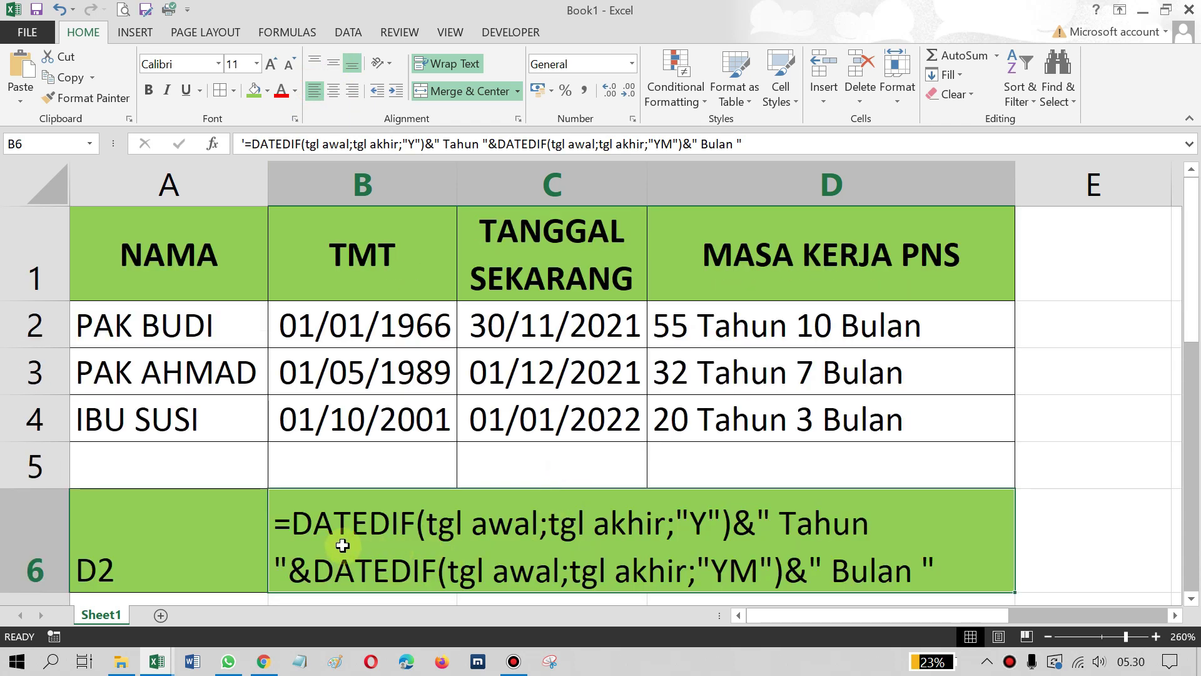
pyautogui.click(84, 571)
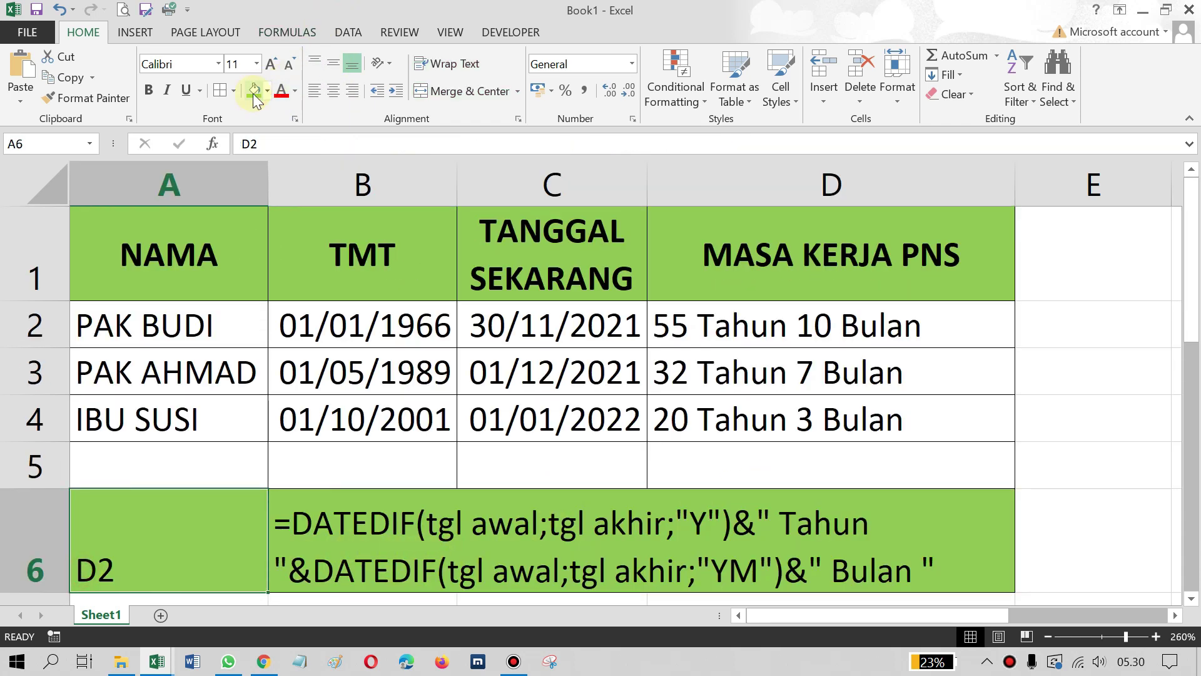
pyautogui.click(328, 64)
# Step: Centre A6, replace its contents with the label RUMUS, then stop the screen recording
pyautogui.click(332, 99)
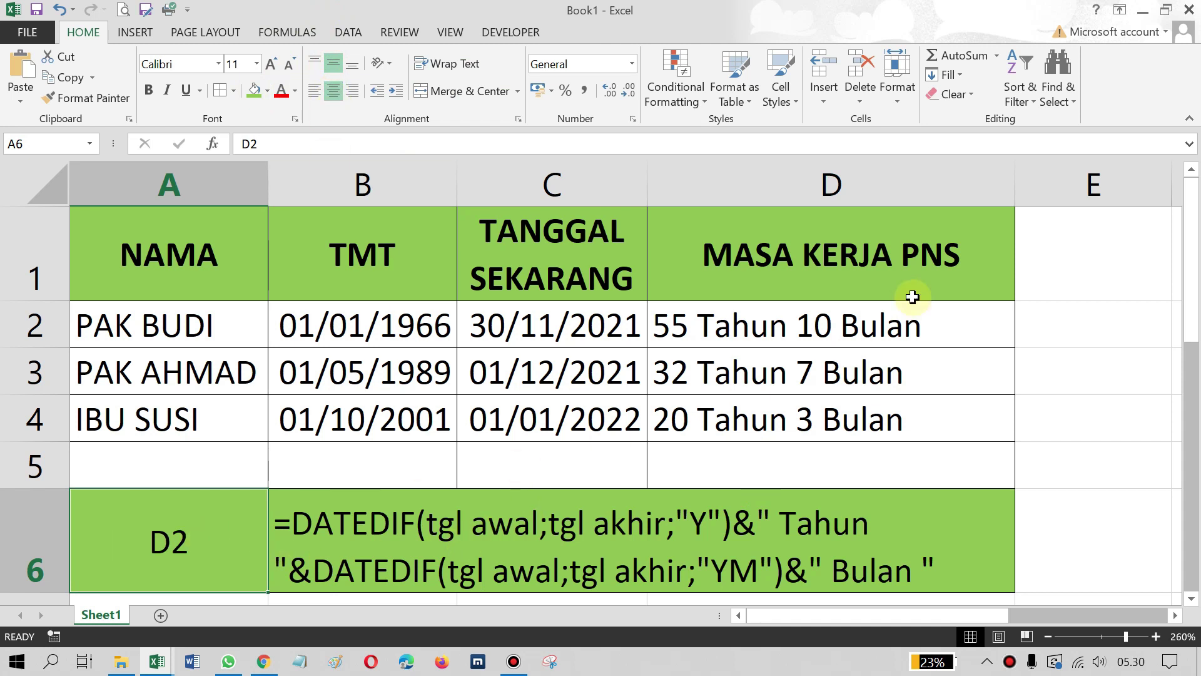
pyautogui.write('RU')
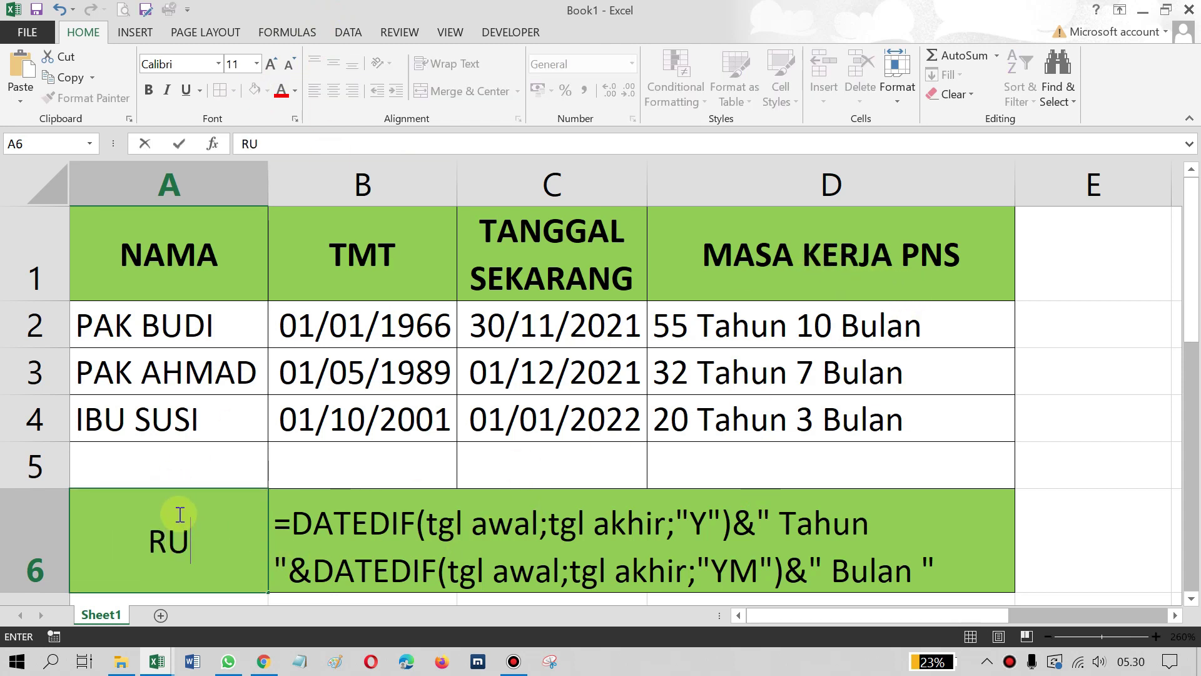
pyautogui.write('MUS')
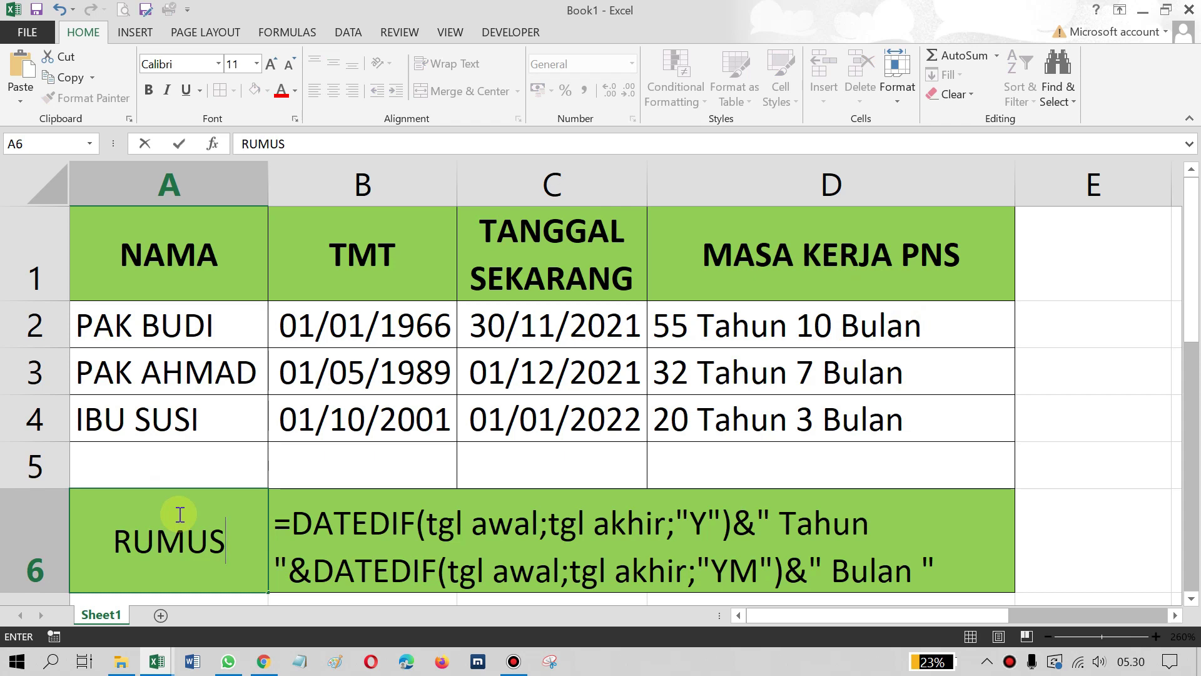
pyautogui.press('Return')
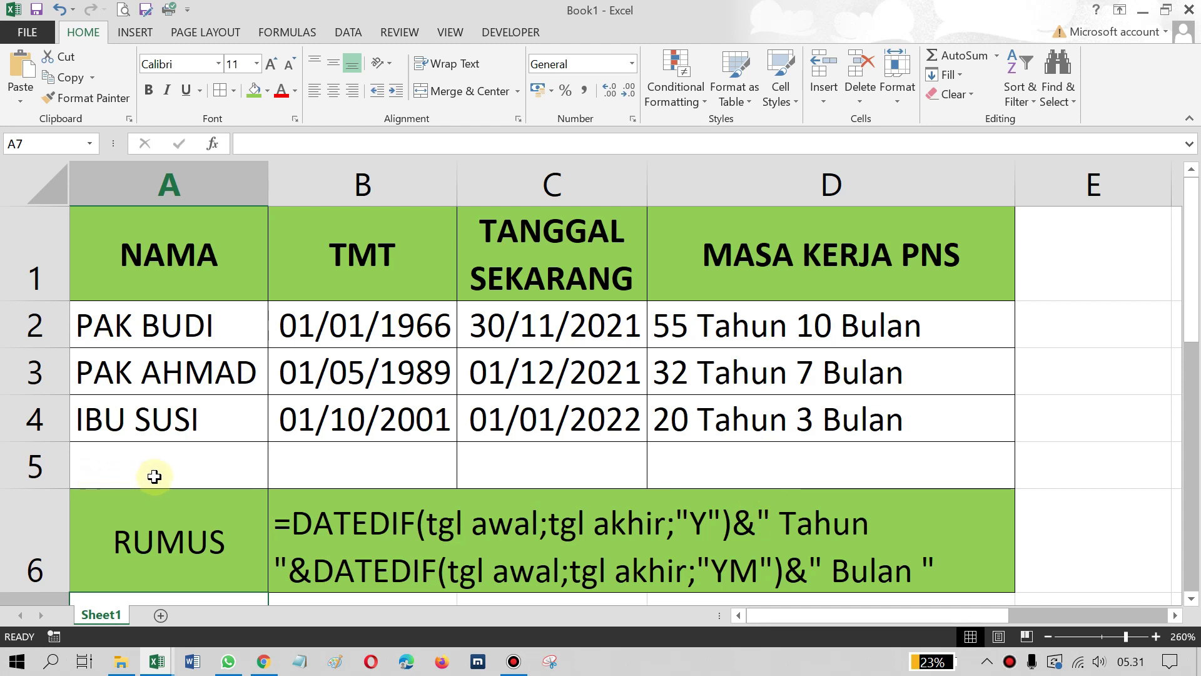
pyautogui.click(525, 669)
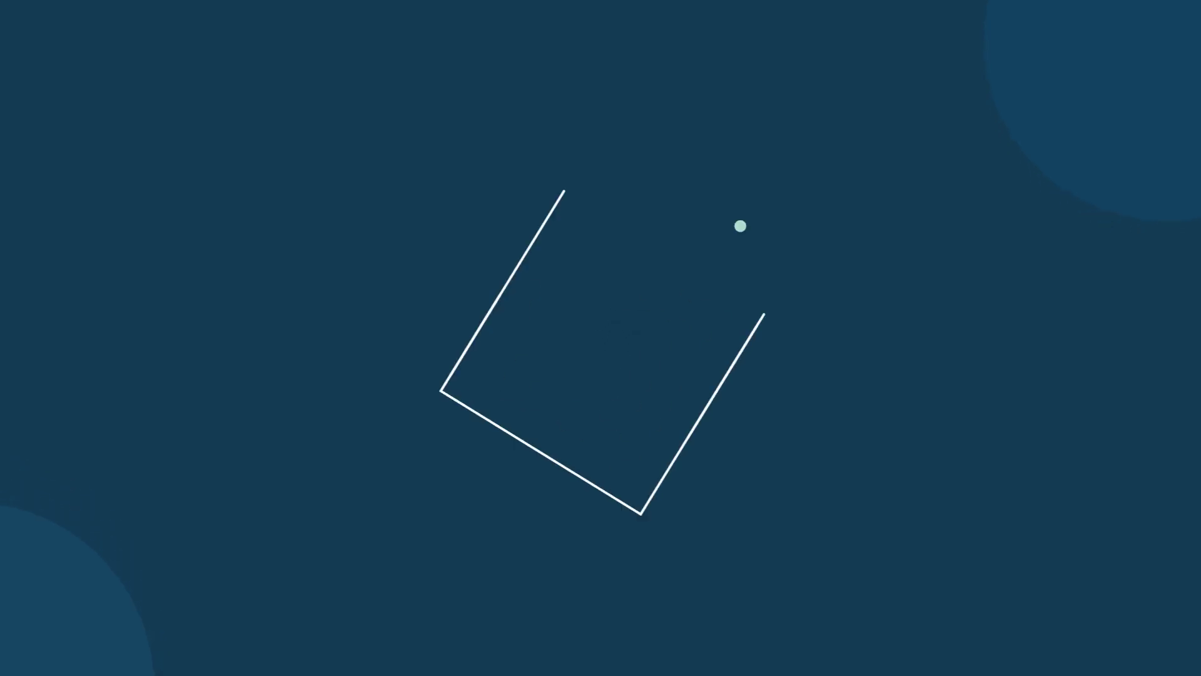